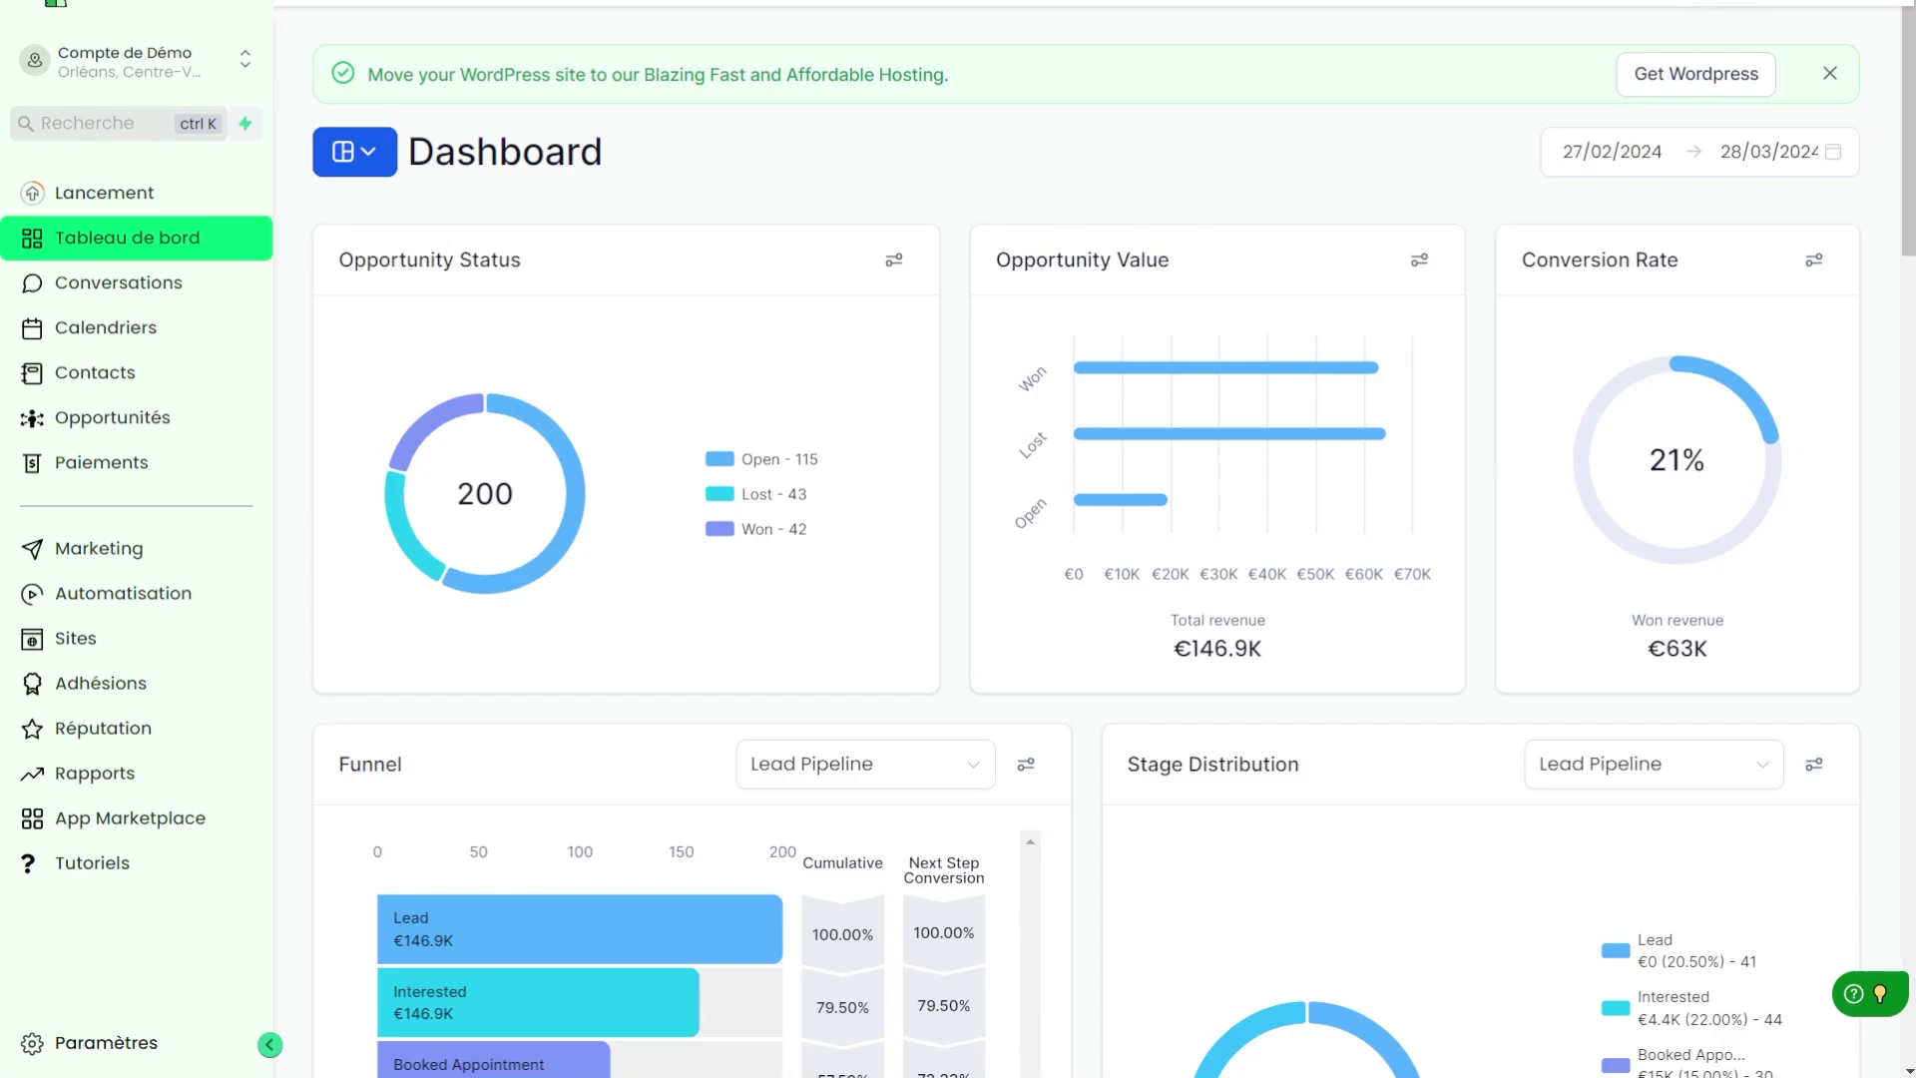
Step: Open the Mon profil settings and check the time zone choices under Utilisateur Disponibilité
click(105, 1040)
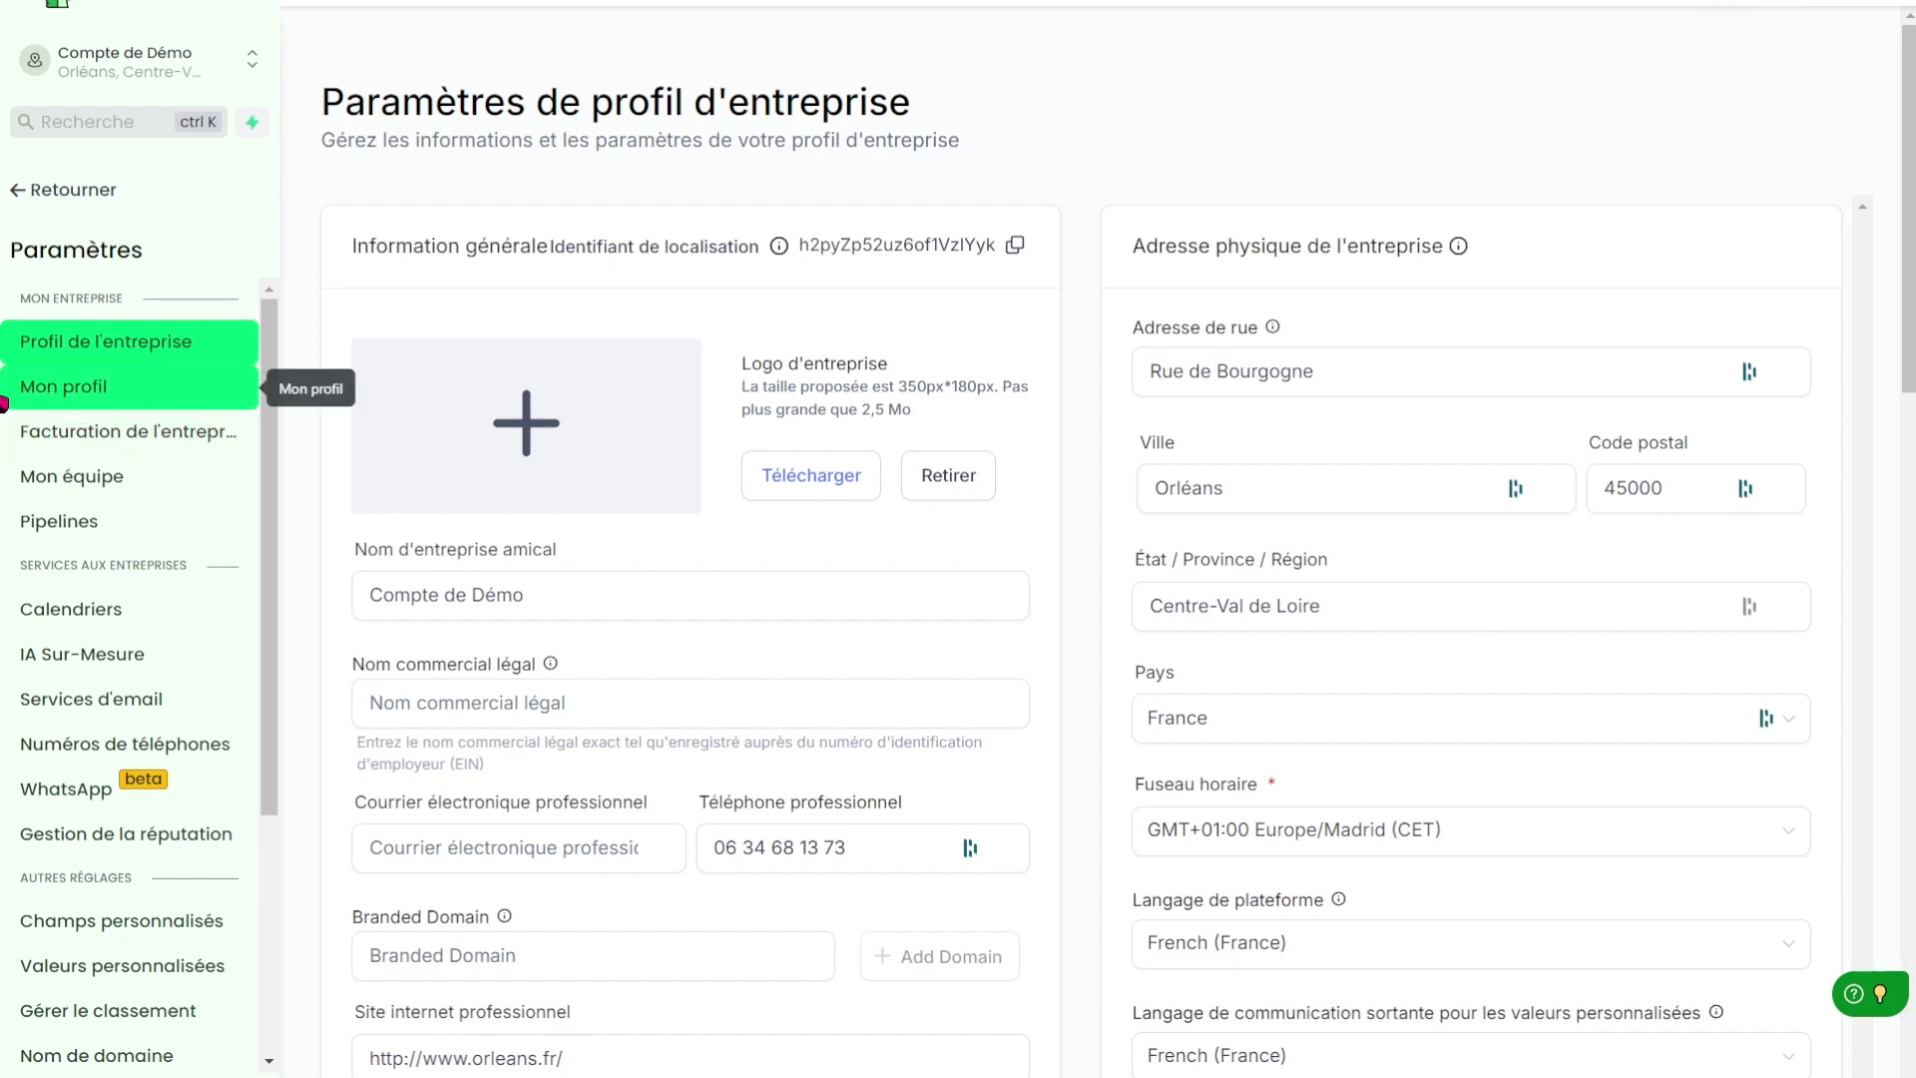
click(133, 396)
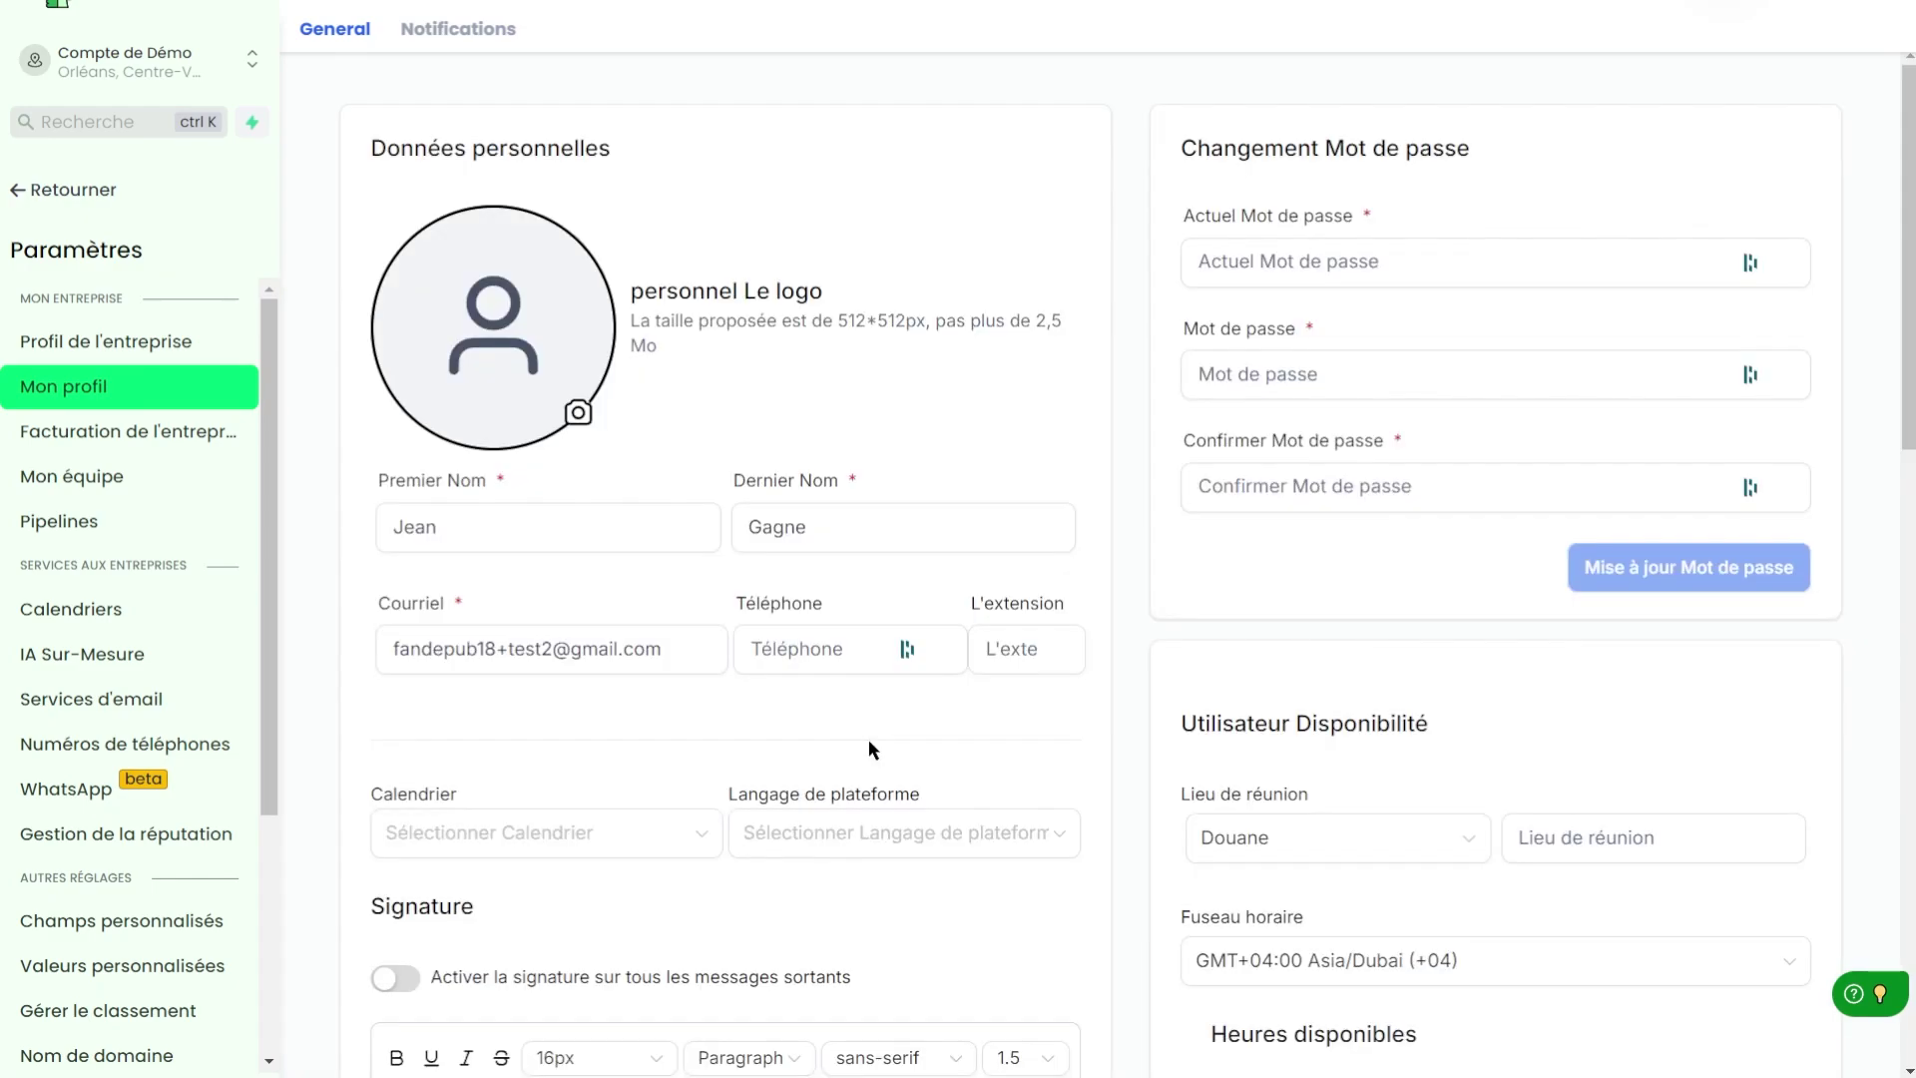
scroll(1144, 324, down, 5)
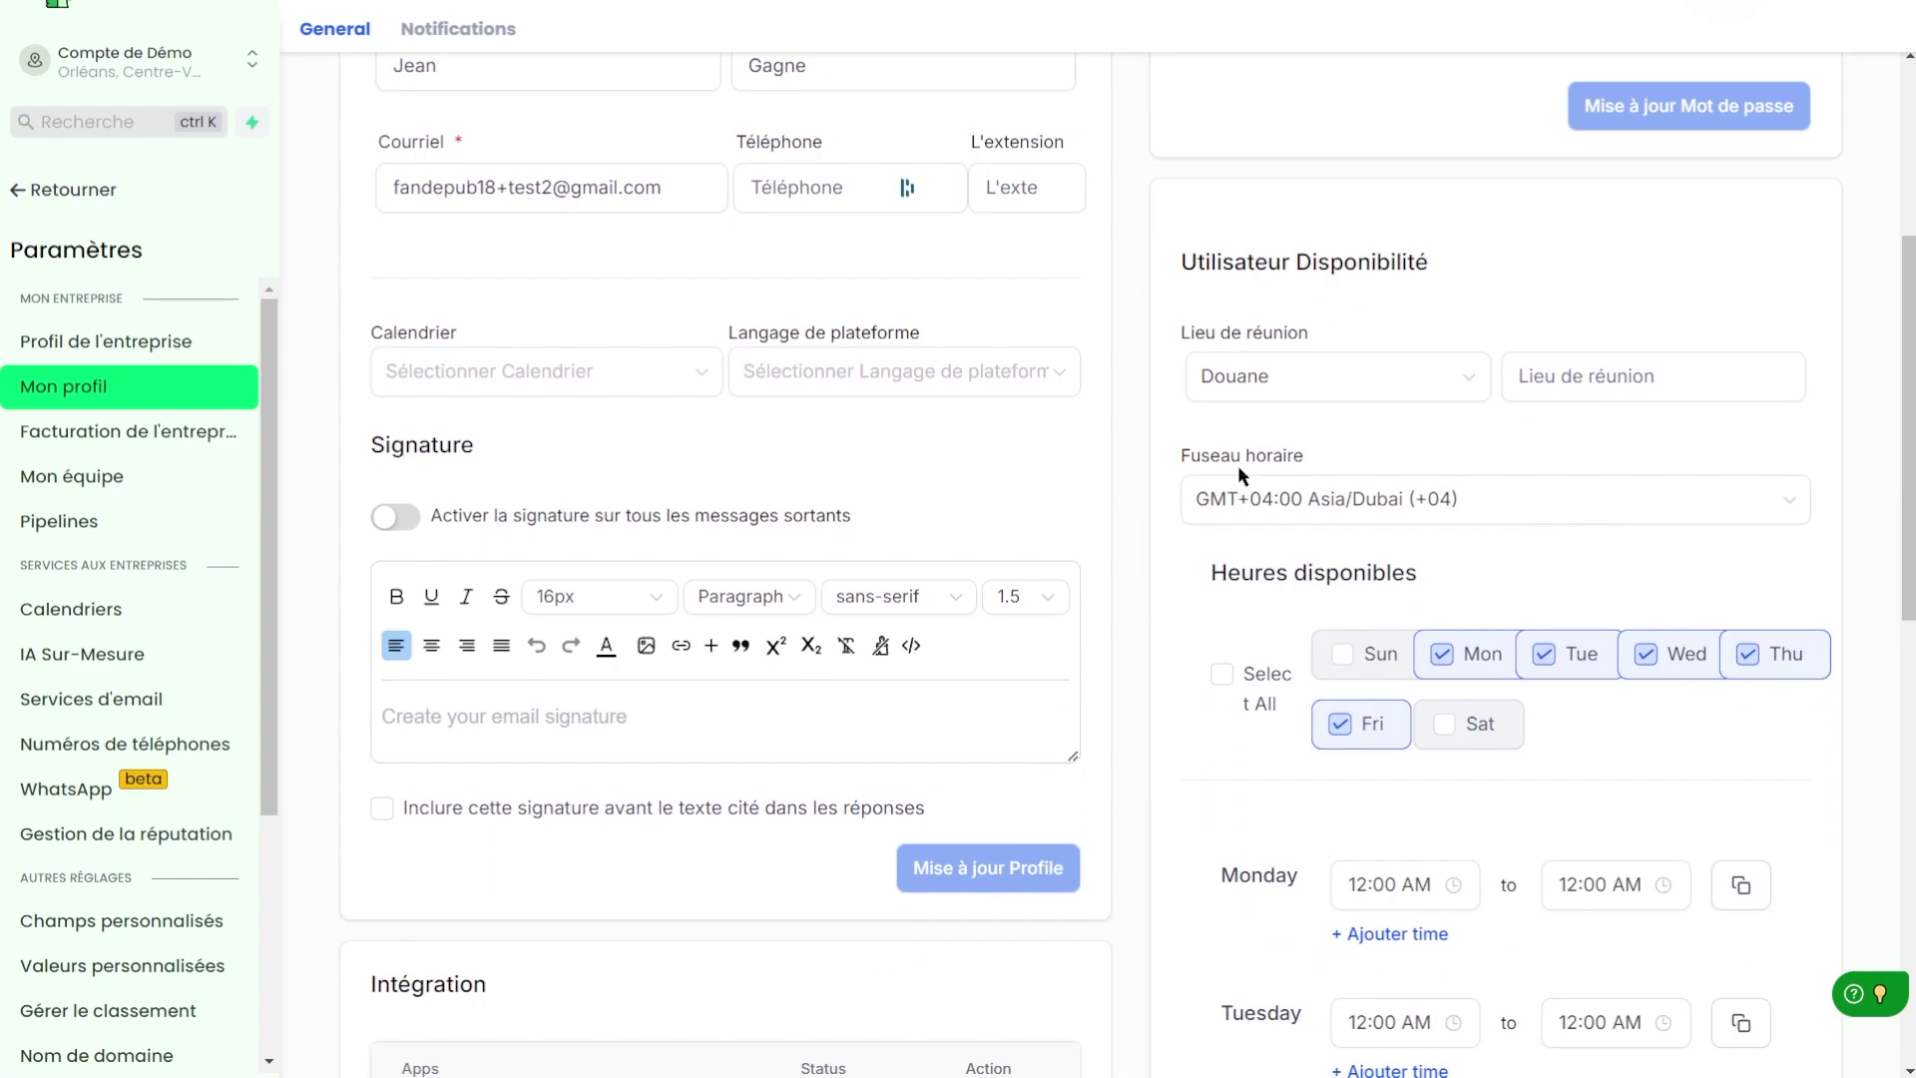
scroll(1367, 260, down, 3)
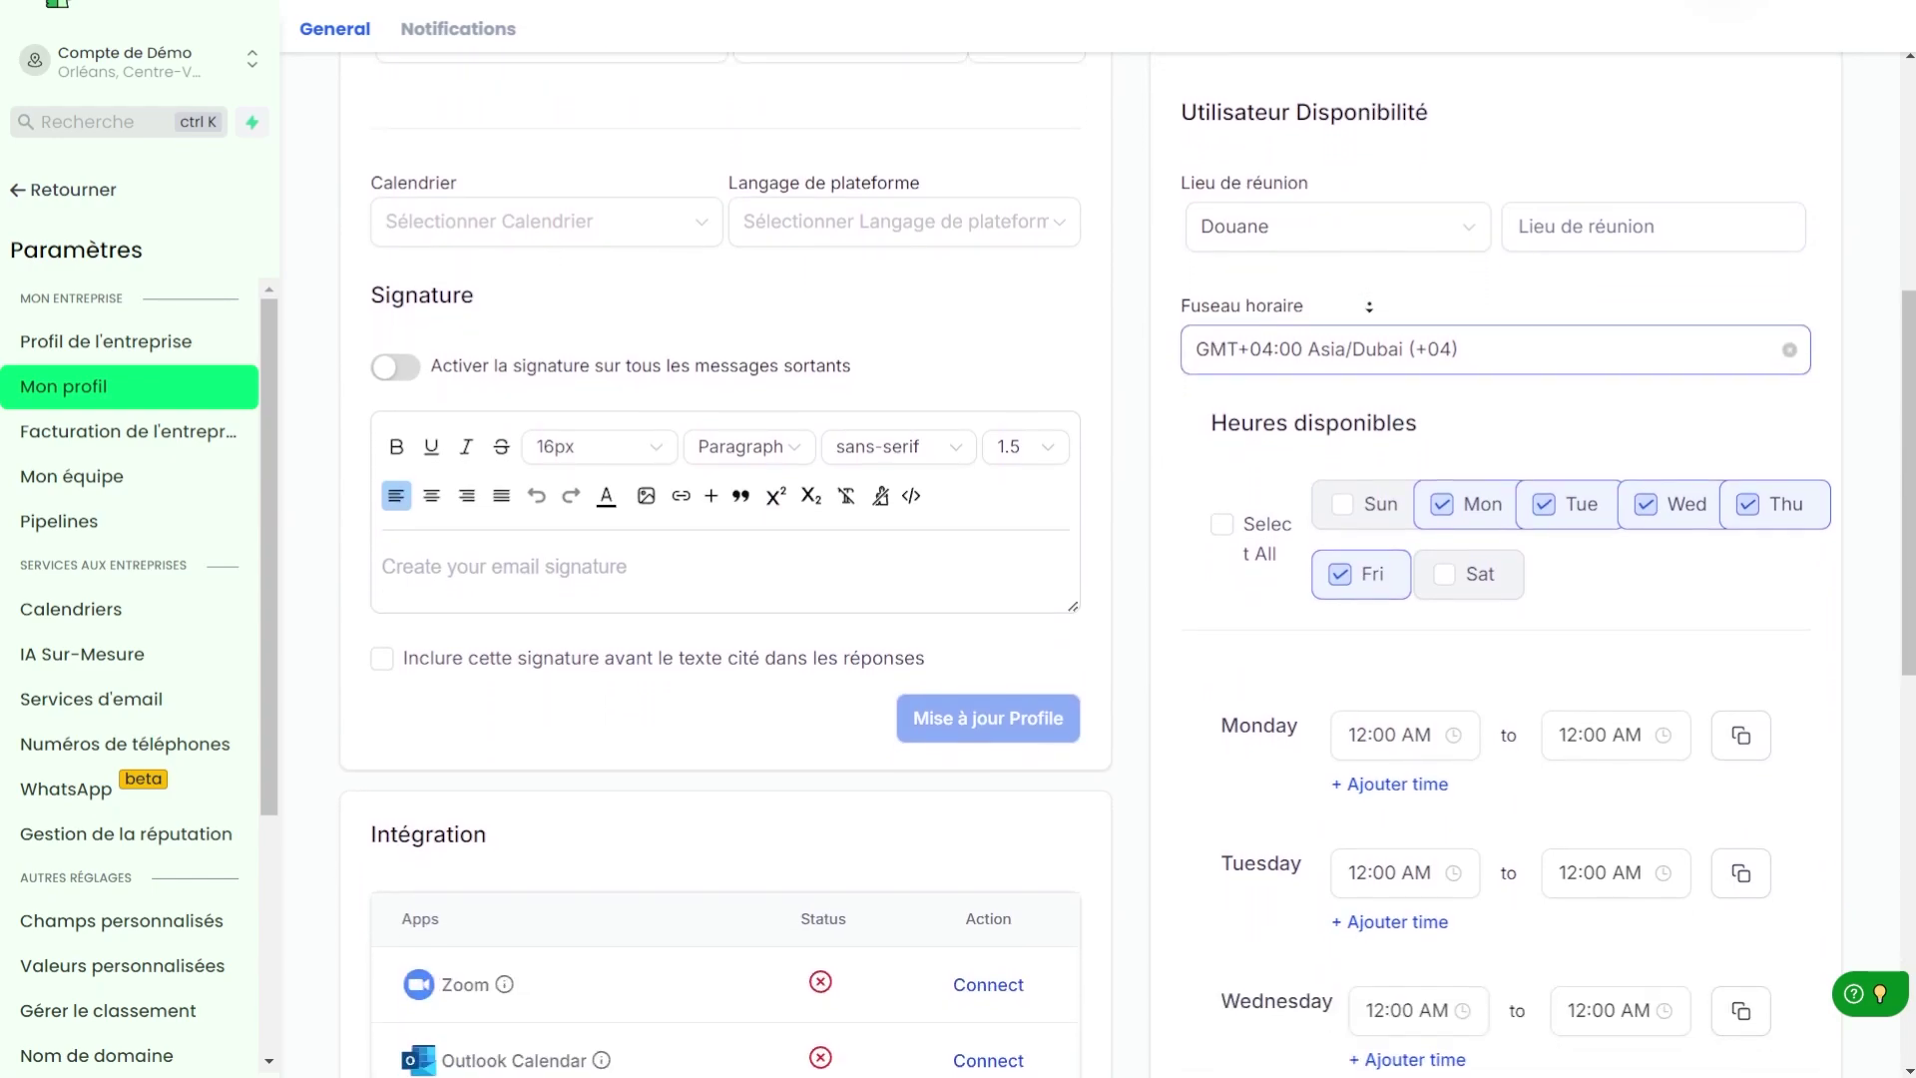
click(1245, 275)
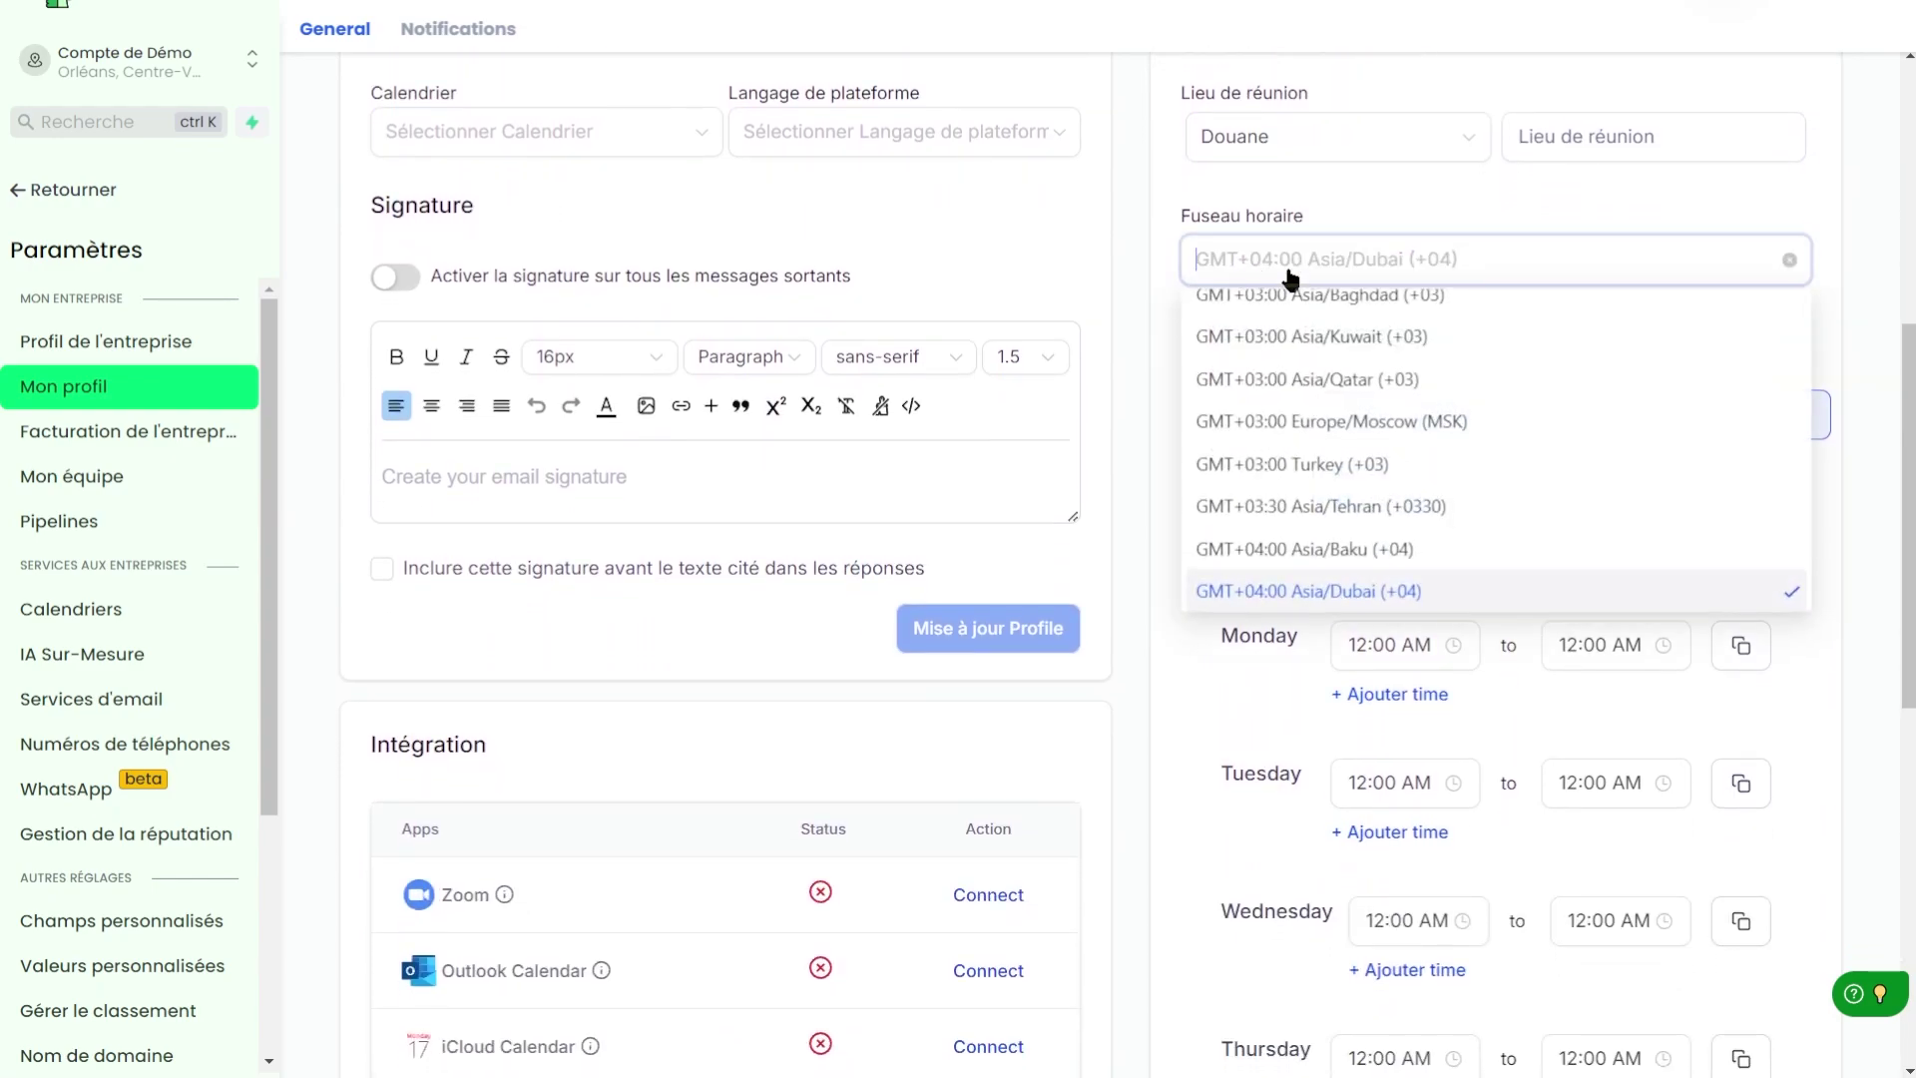
click(1343, 212)
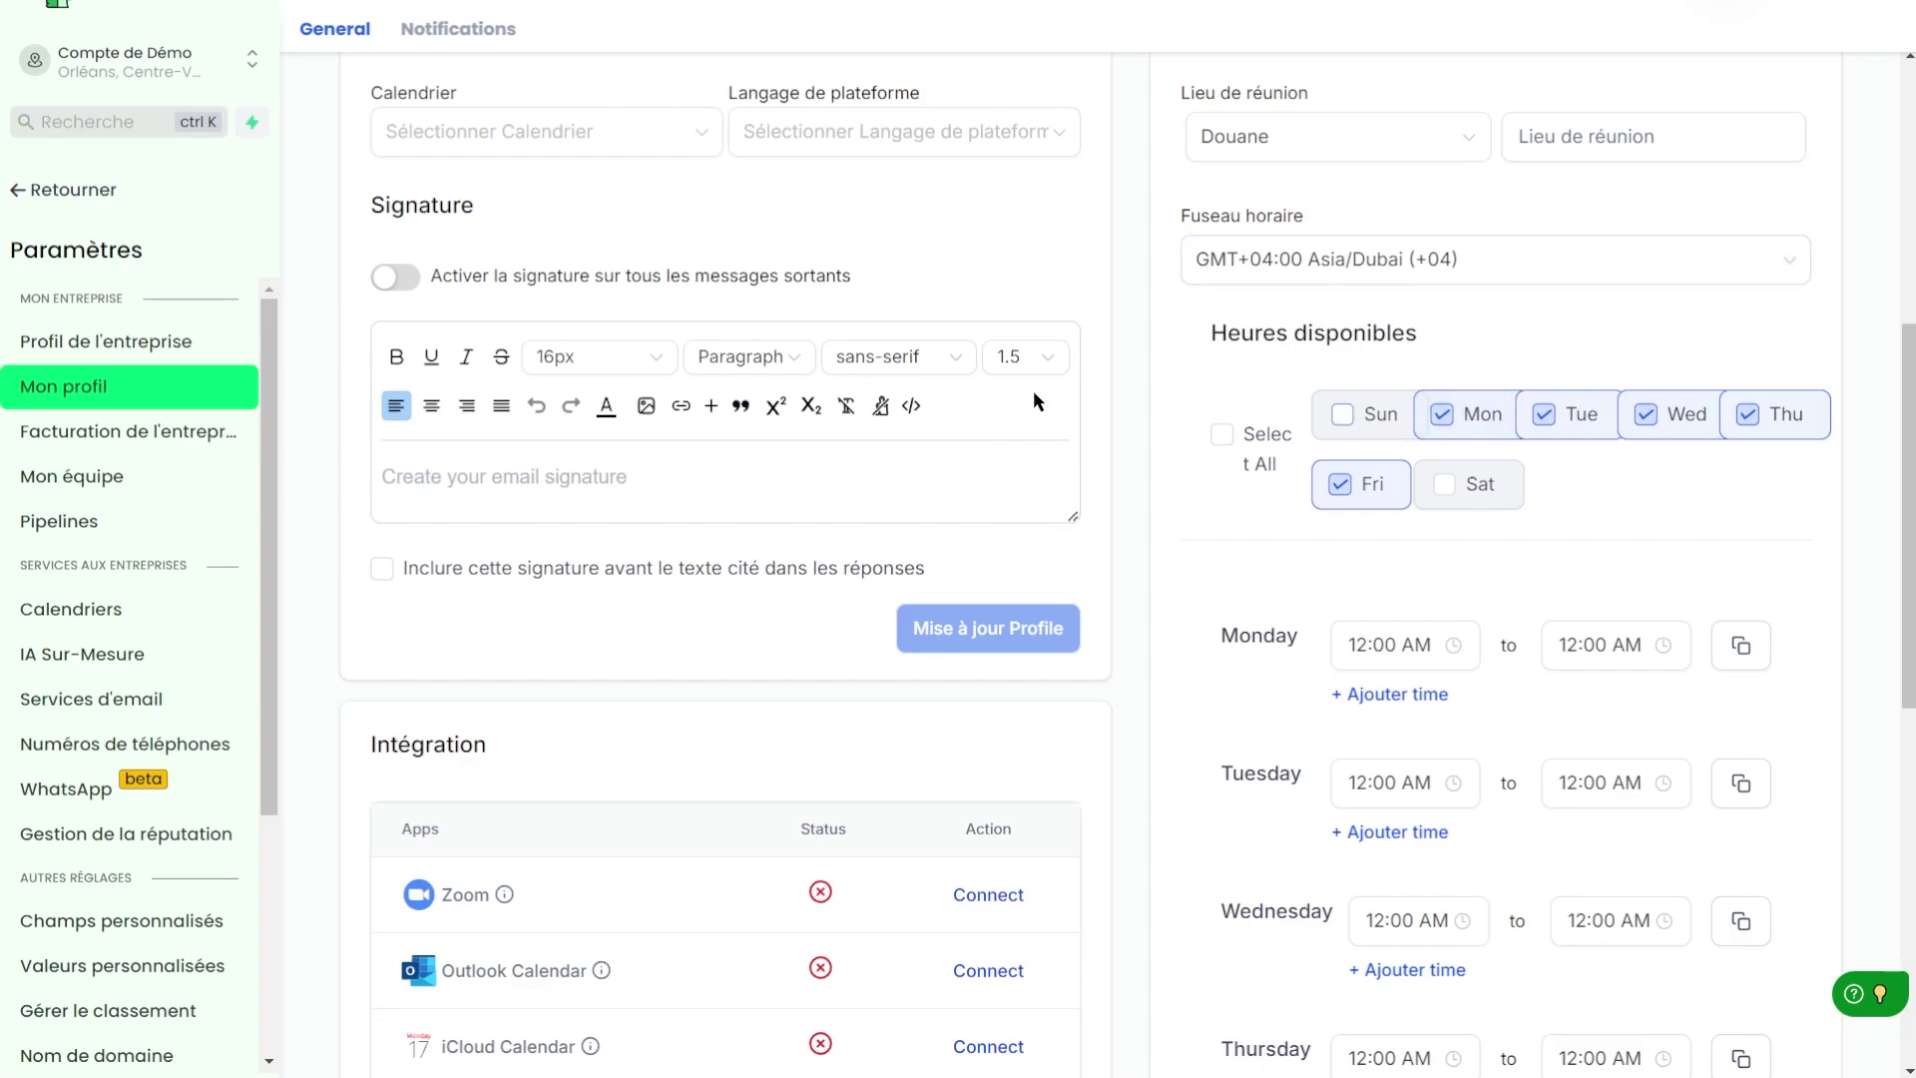
Step: Select all available days, then clear Saturday and Sunday
click(1246, 441)
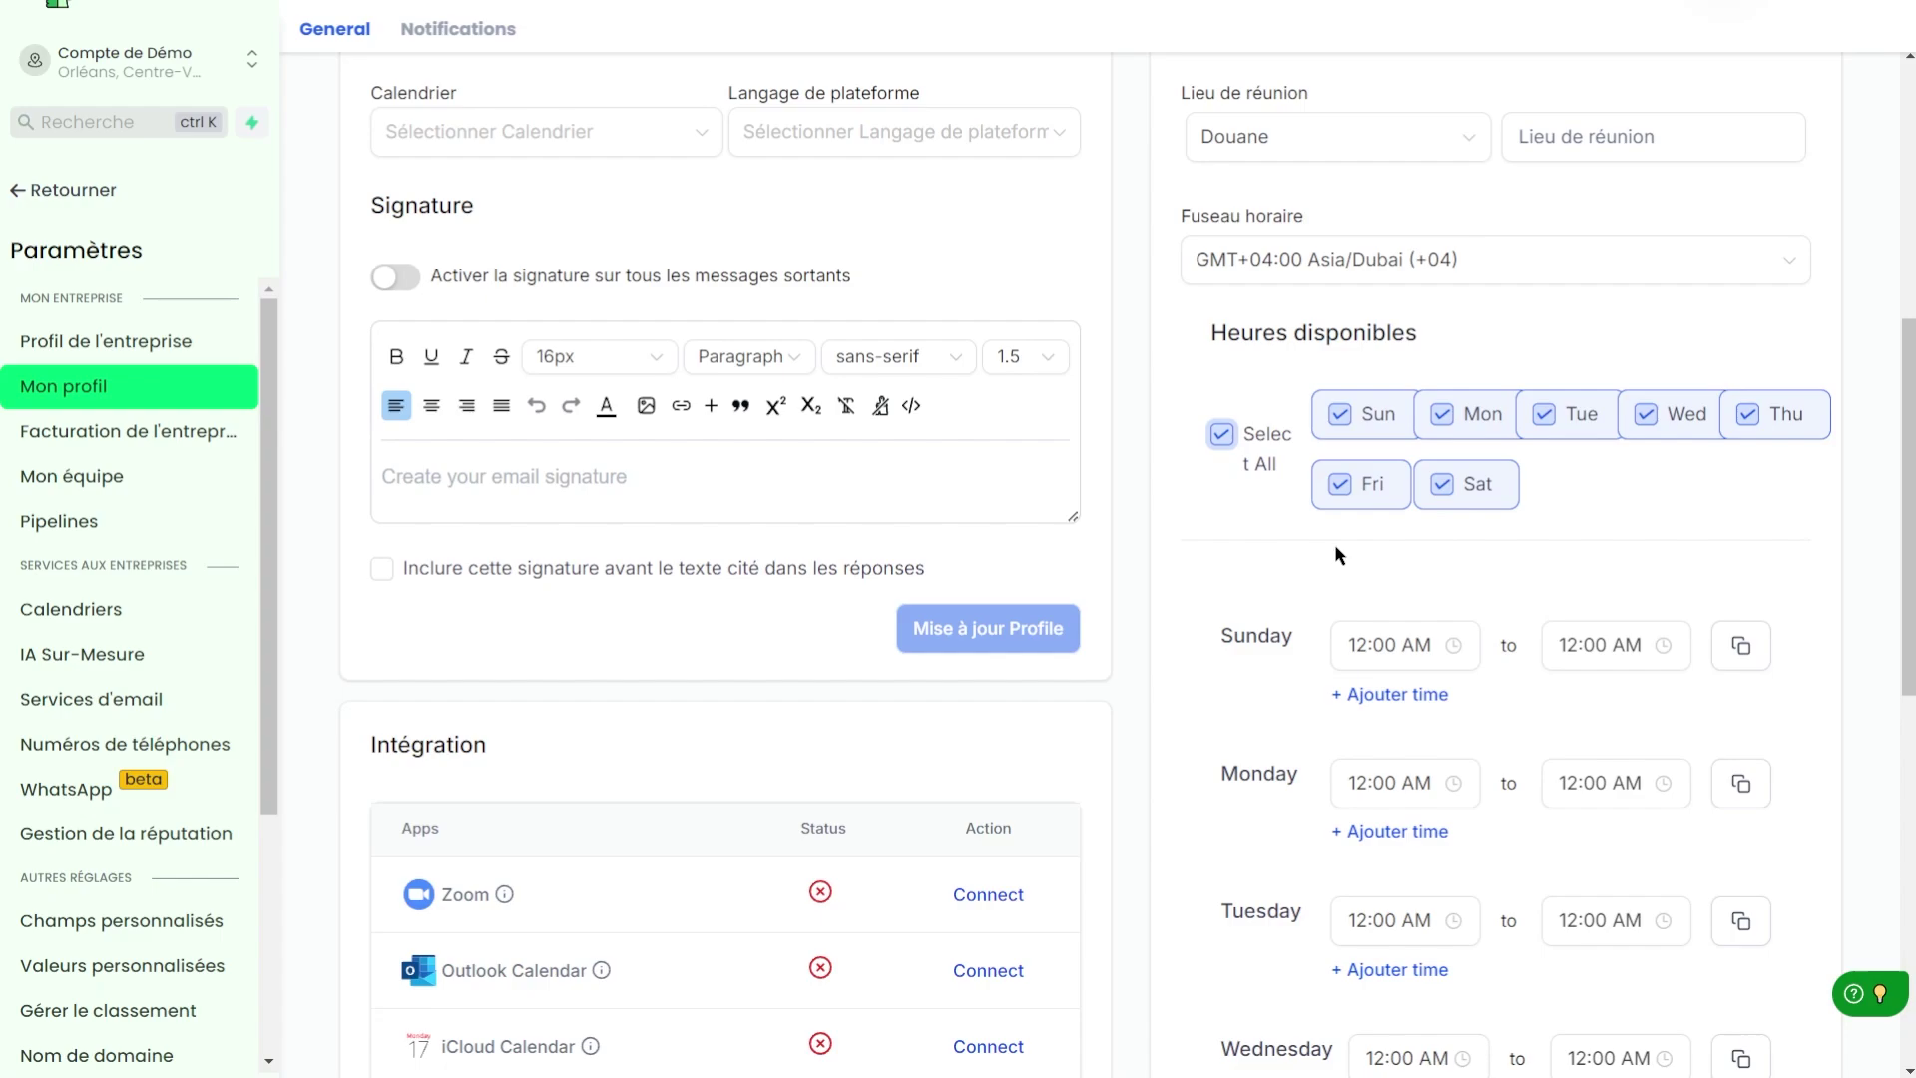
click(1440, 485)
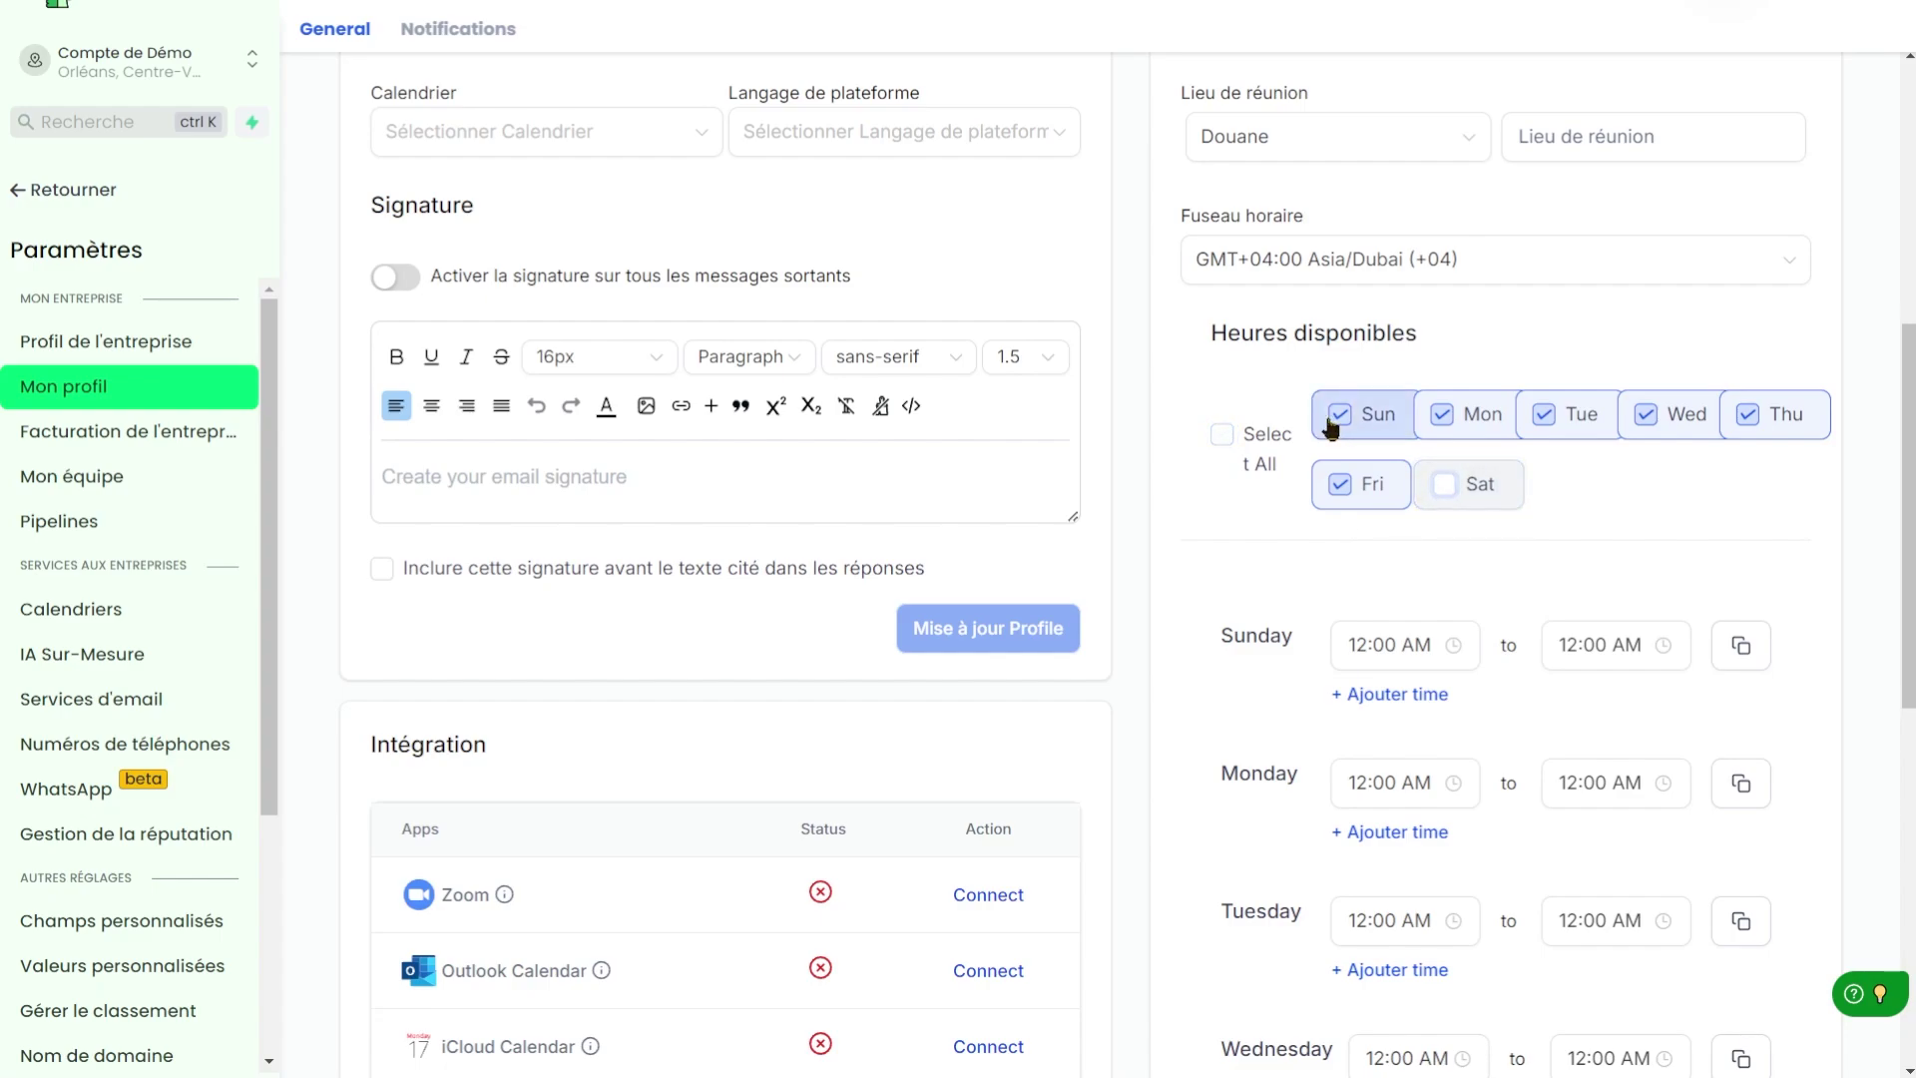
click(1338, 419)
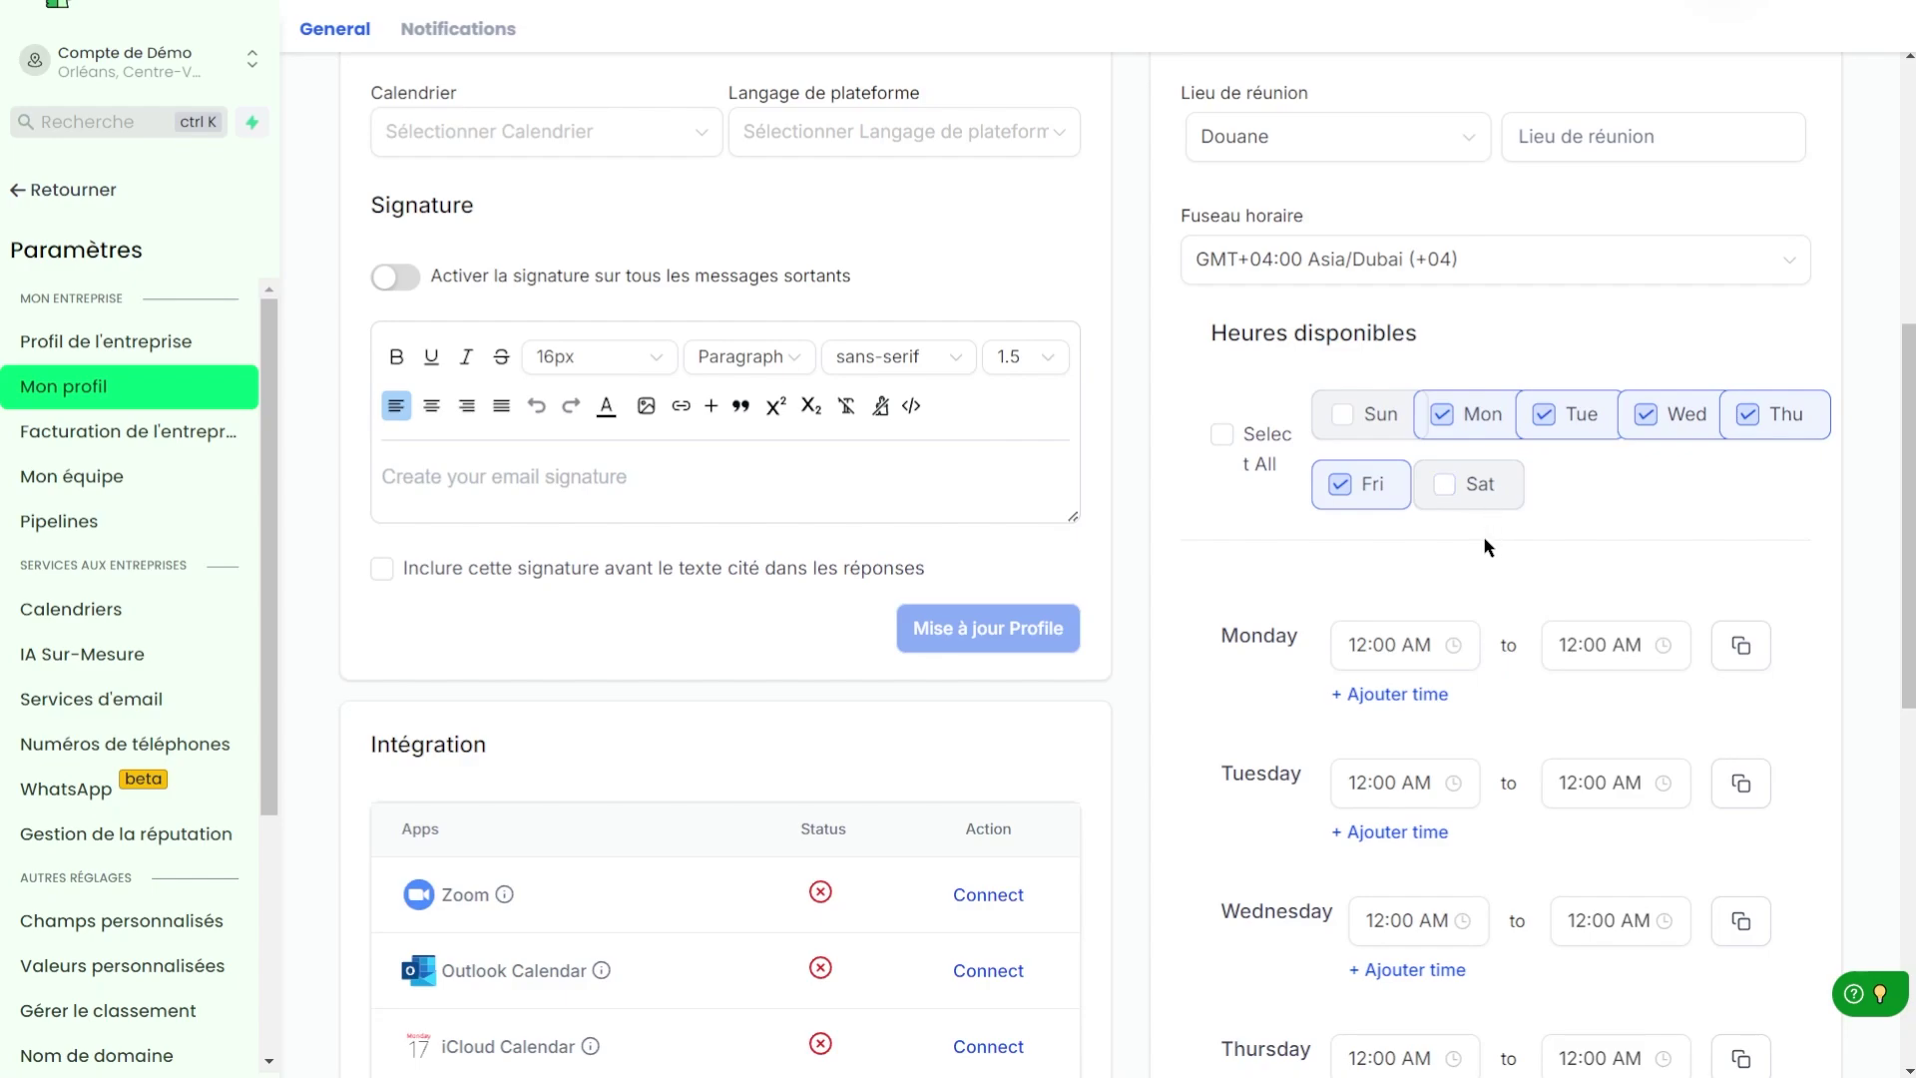
Step: Set Monday's first availability slot from 08:00 AM to 11:00 AM
scroll(1497, 544, down, 1)
click(1411, 574)
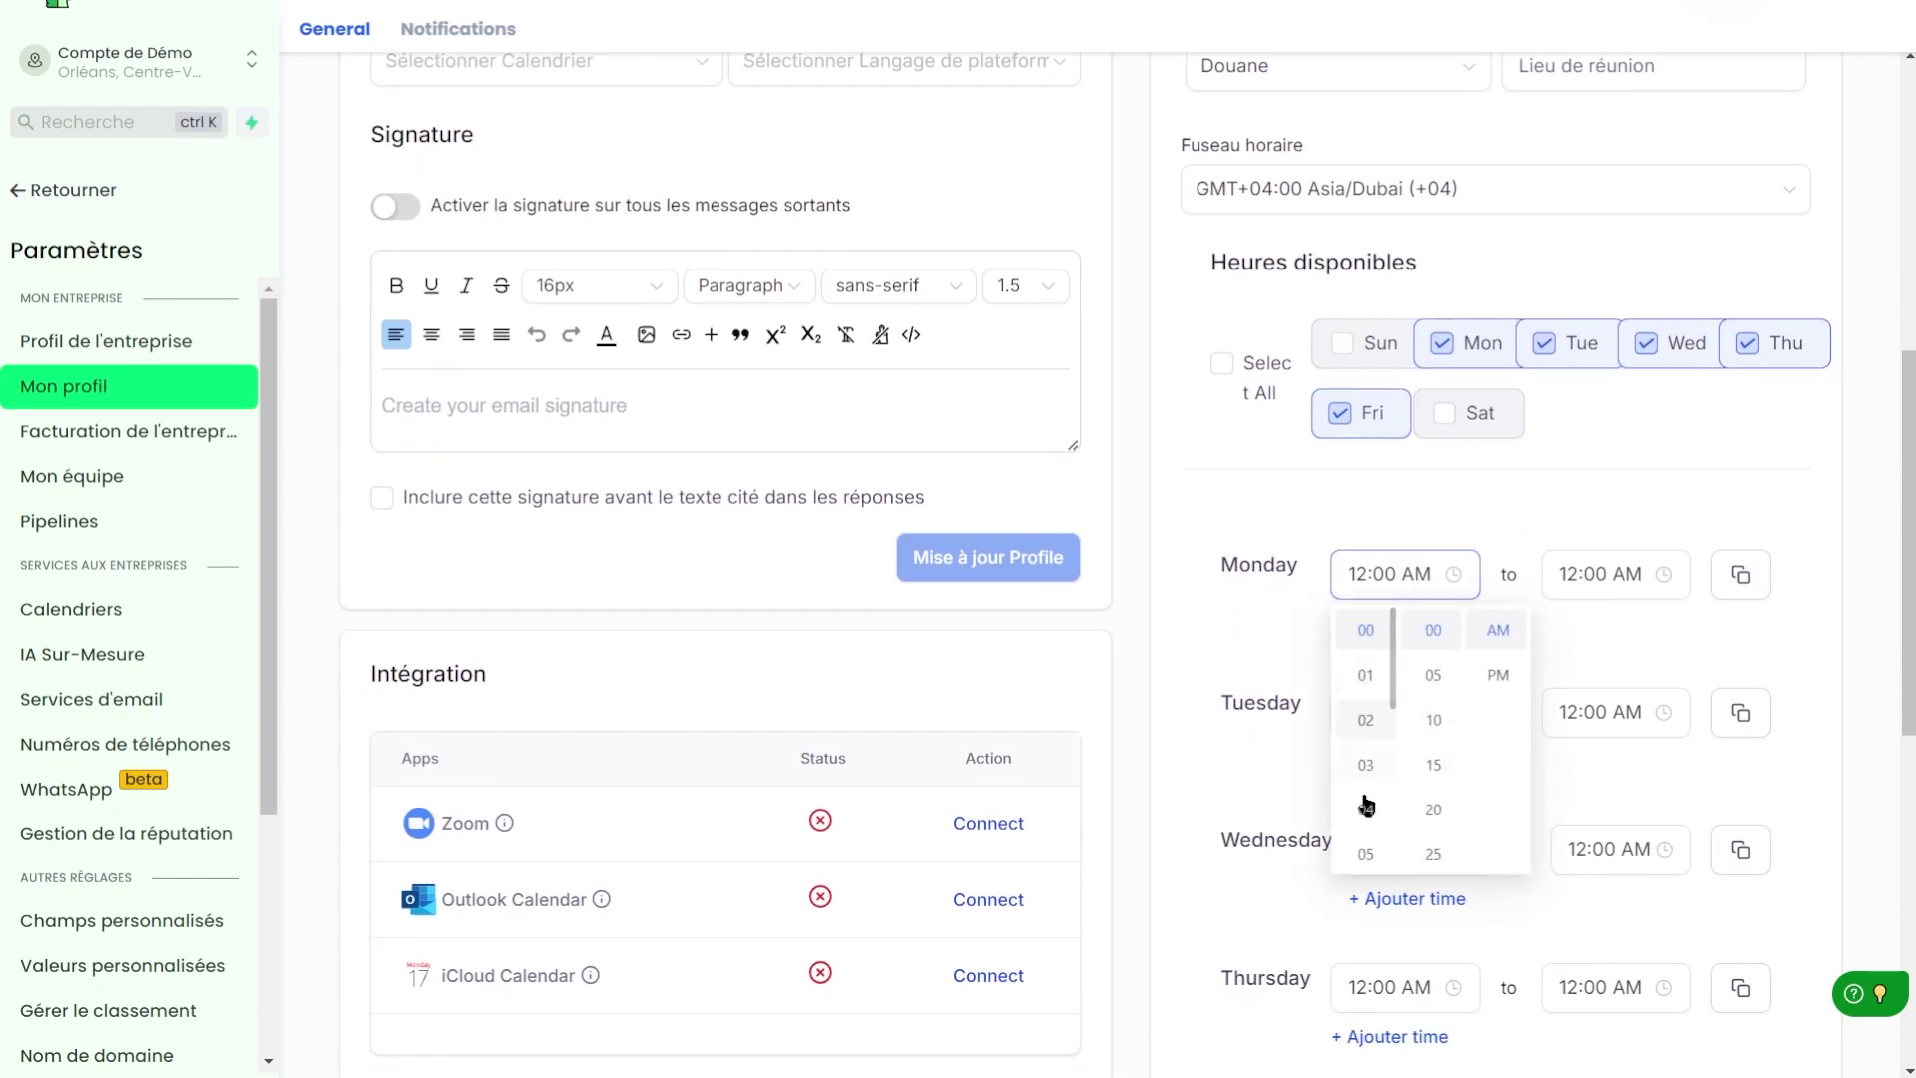
scroll(1362, 799, up, 2)
scroll(1381, 980, down, 2)
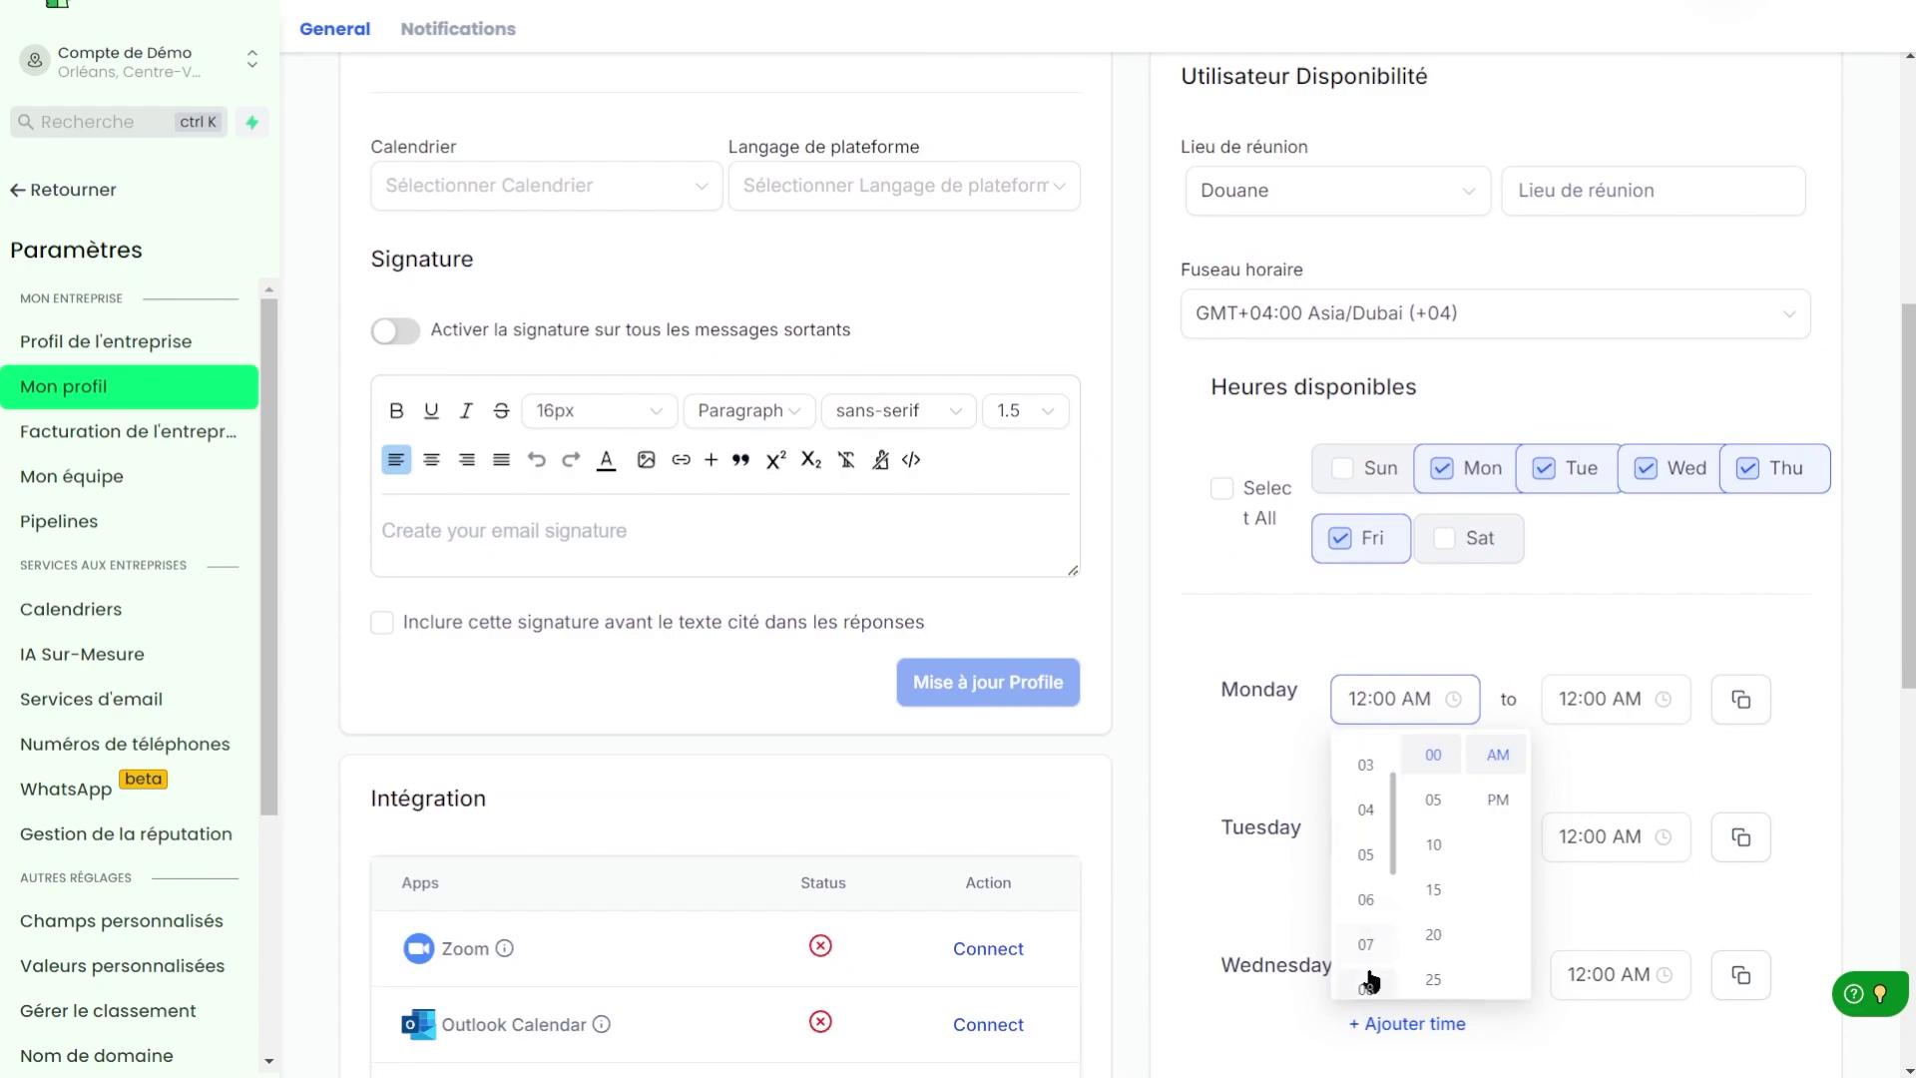
click(1369, 983)
click(1582, 699)
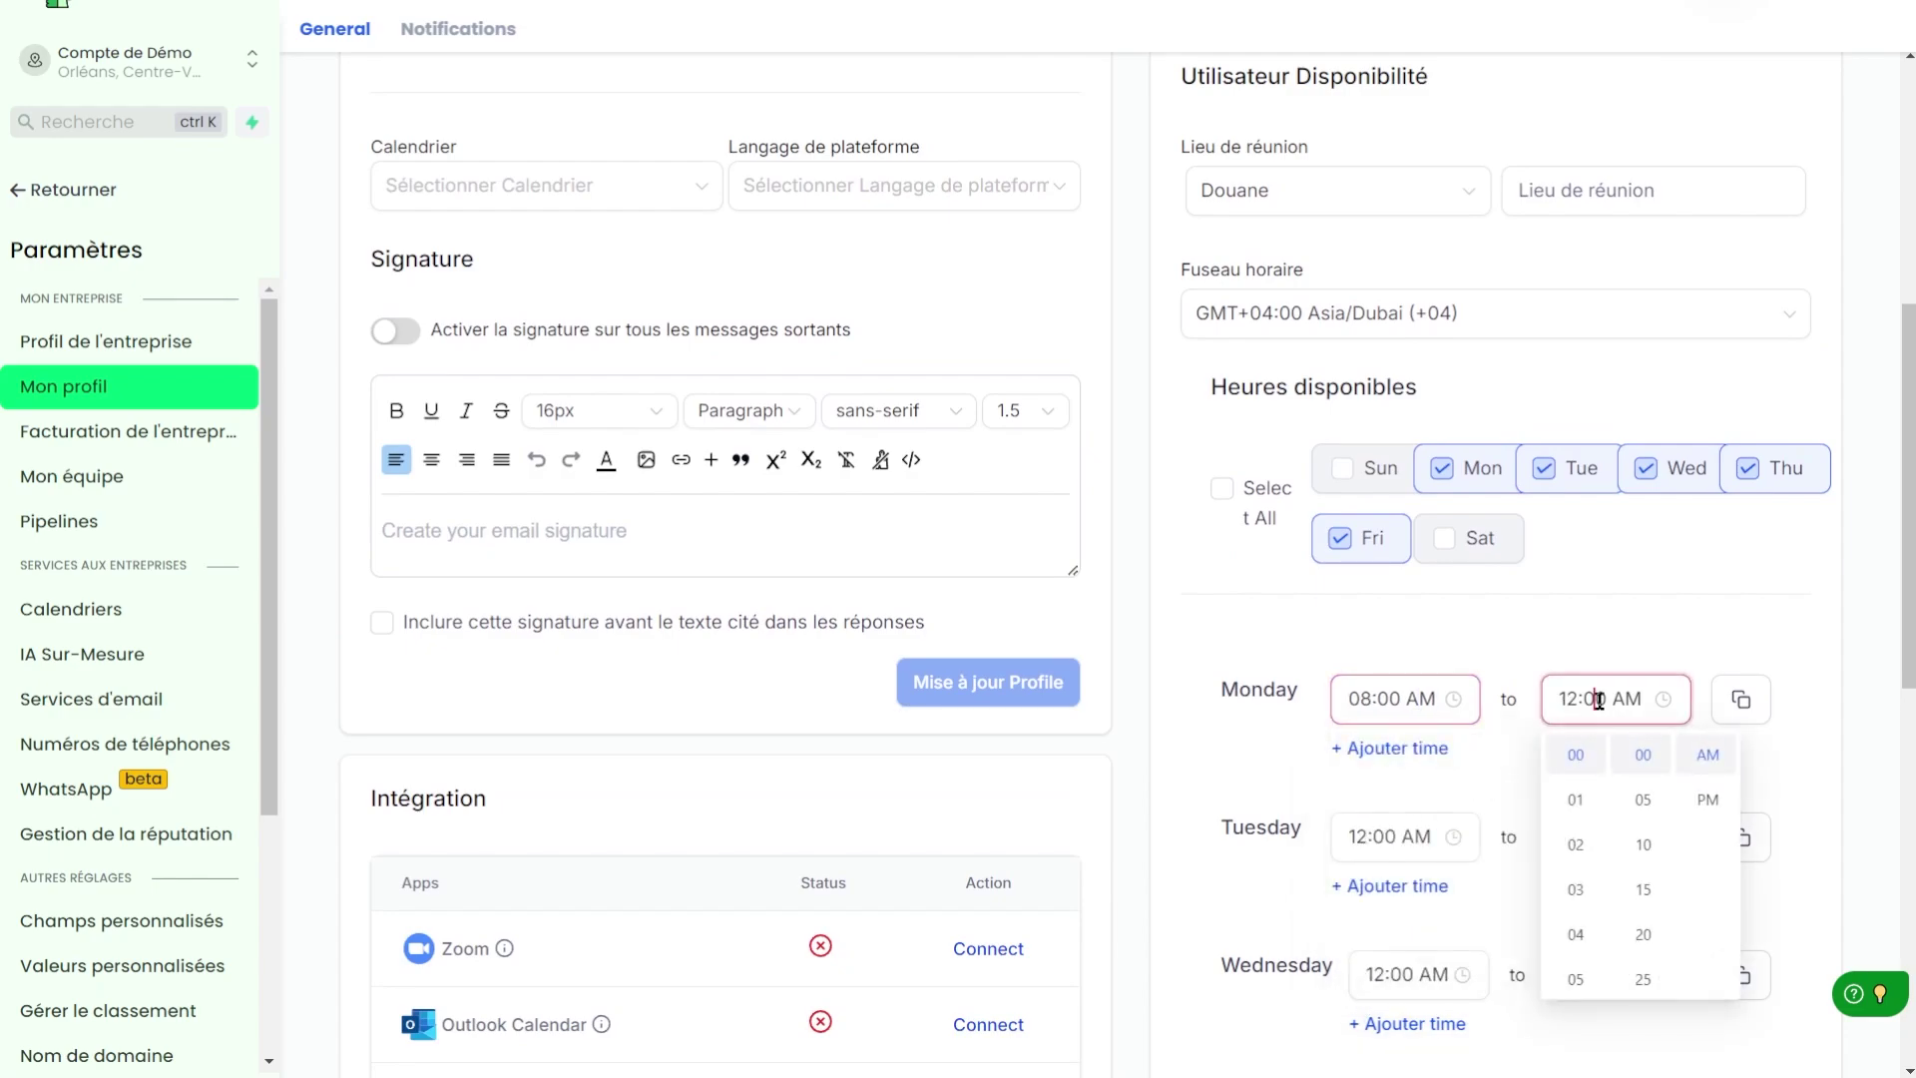
scroll(1575, 887, up, 1)
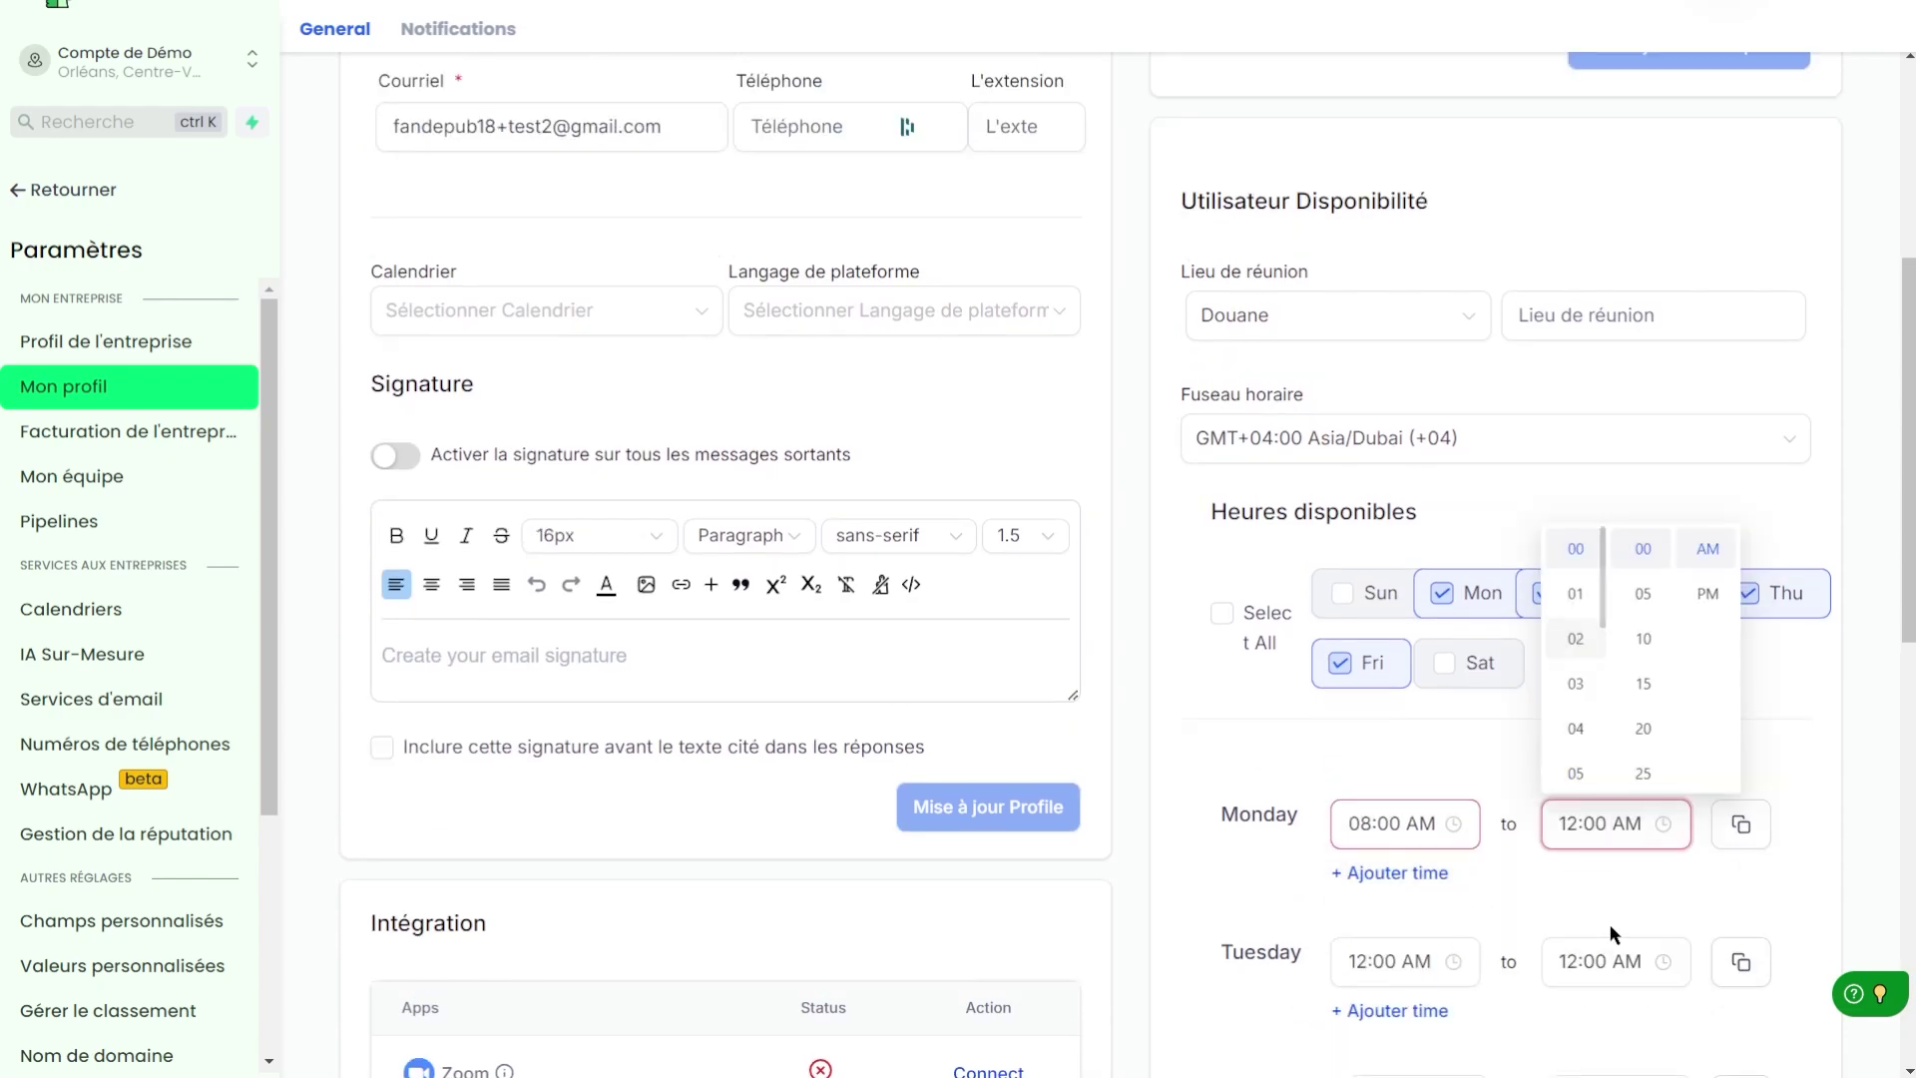
scroll(1581, 773, down, 3)
click(1580, 764)
click(1421, 743)
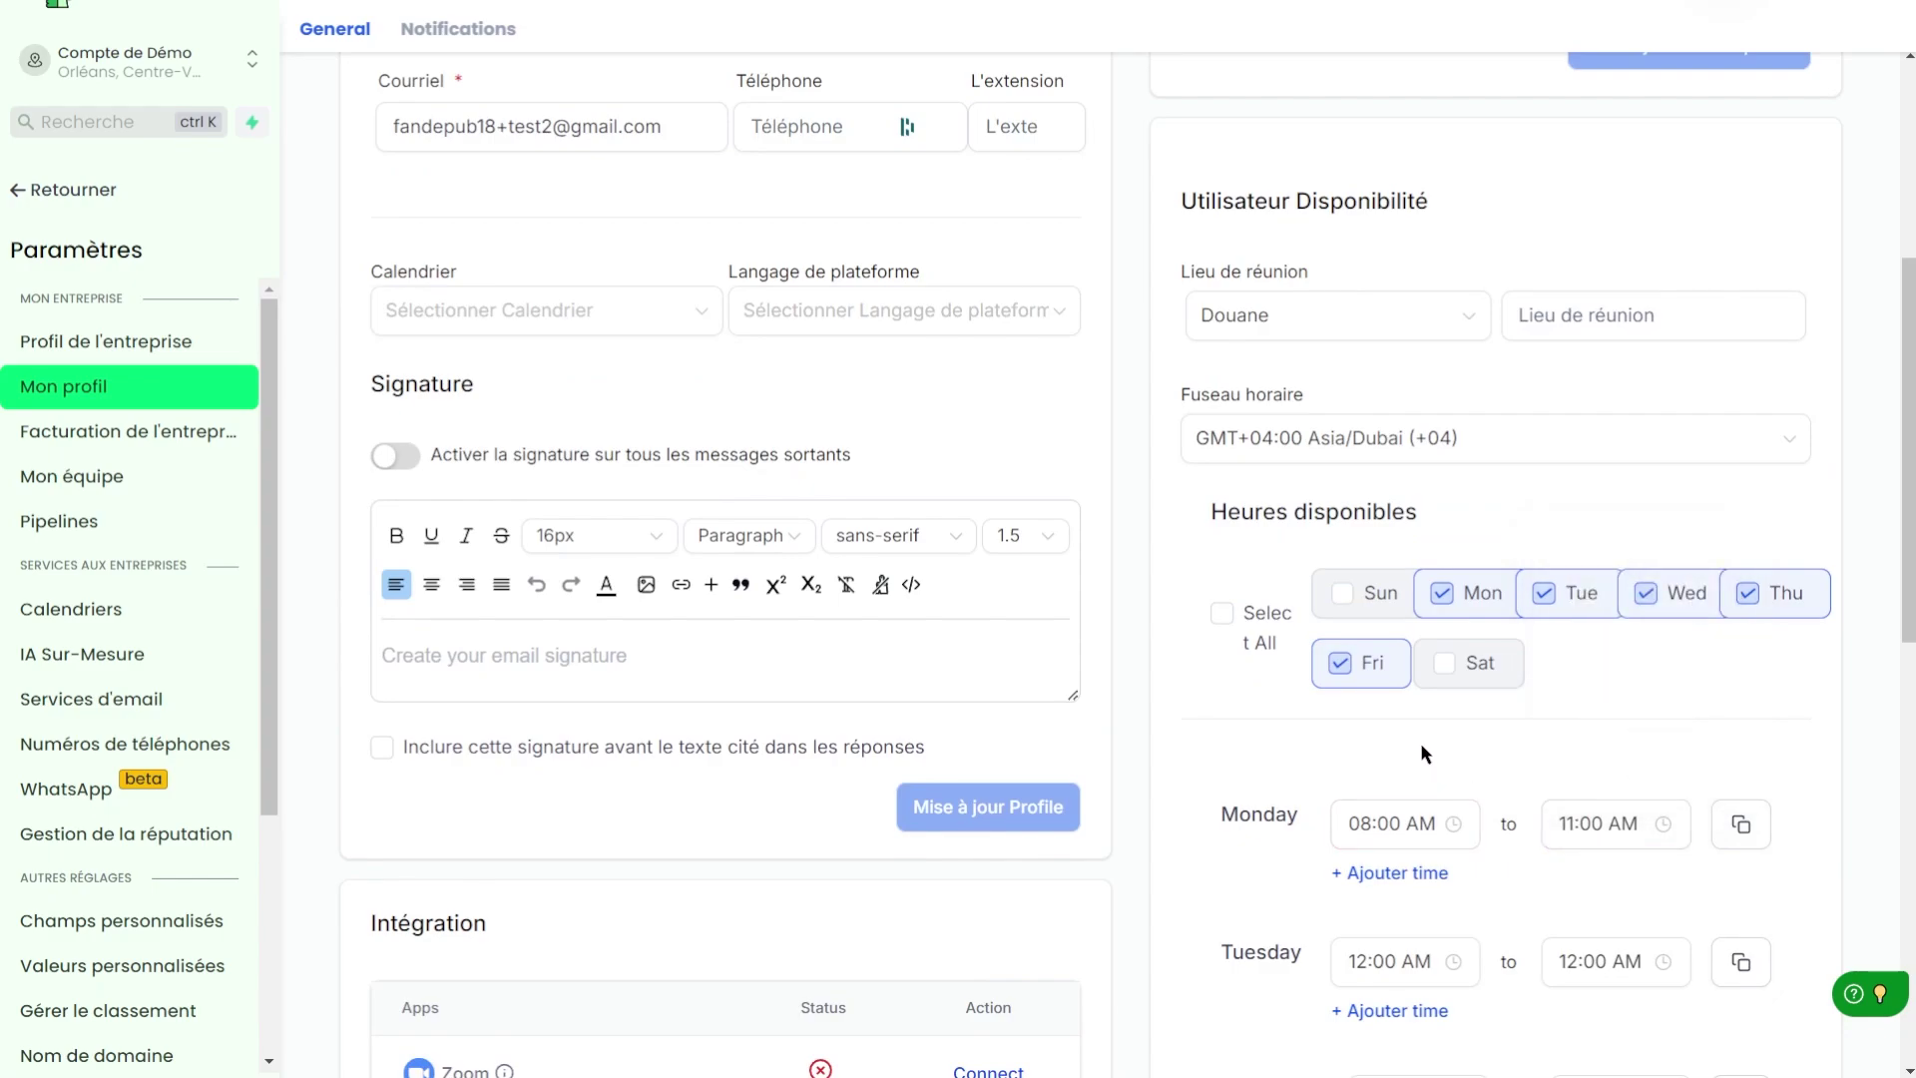
Step: Add a second Monday availability slot from 02:00 PM to 05:00 PM
click(1411, 875)
click(1411, 898)
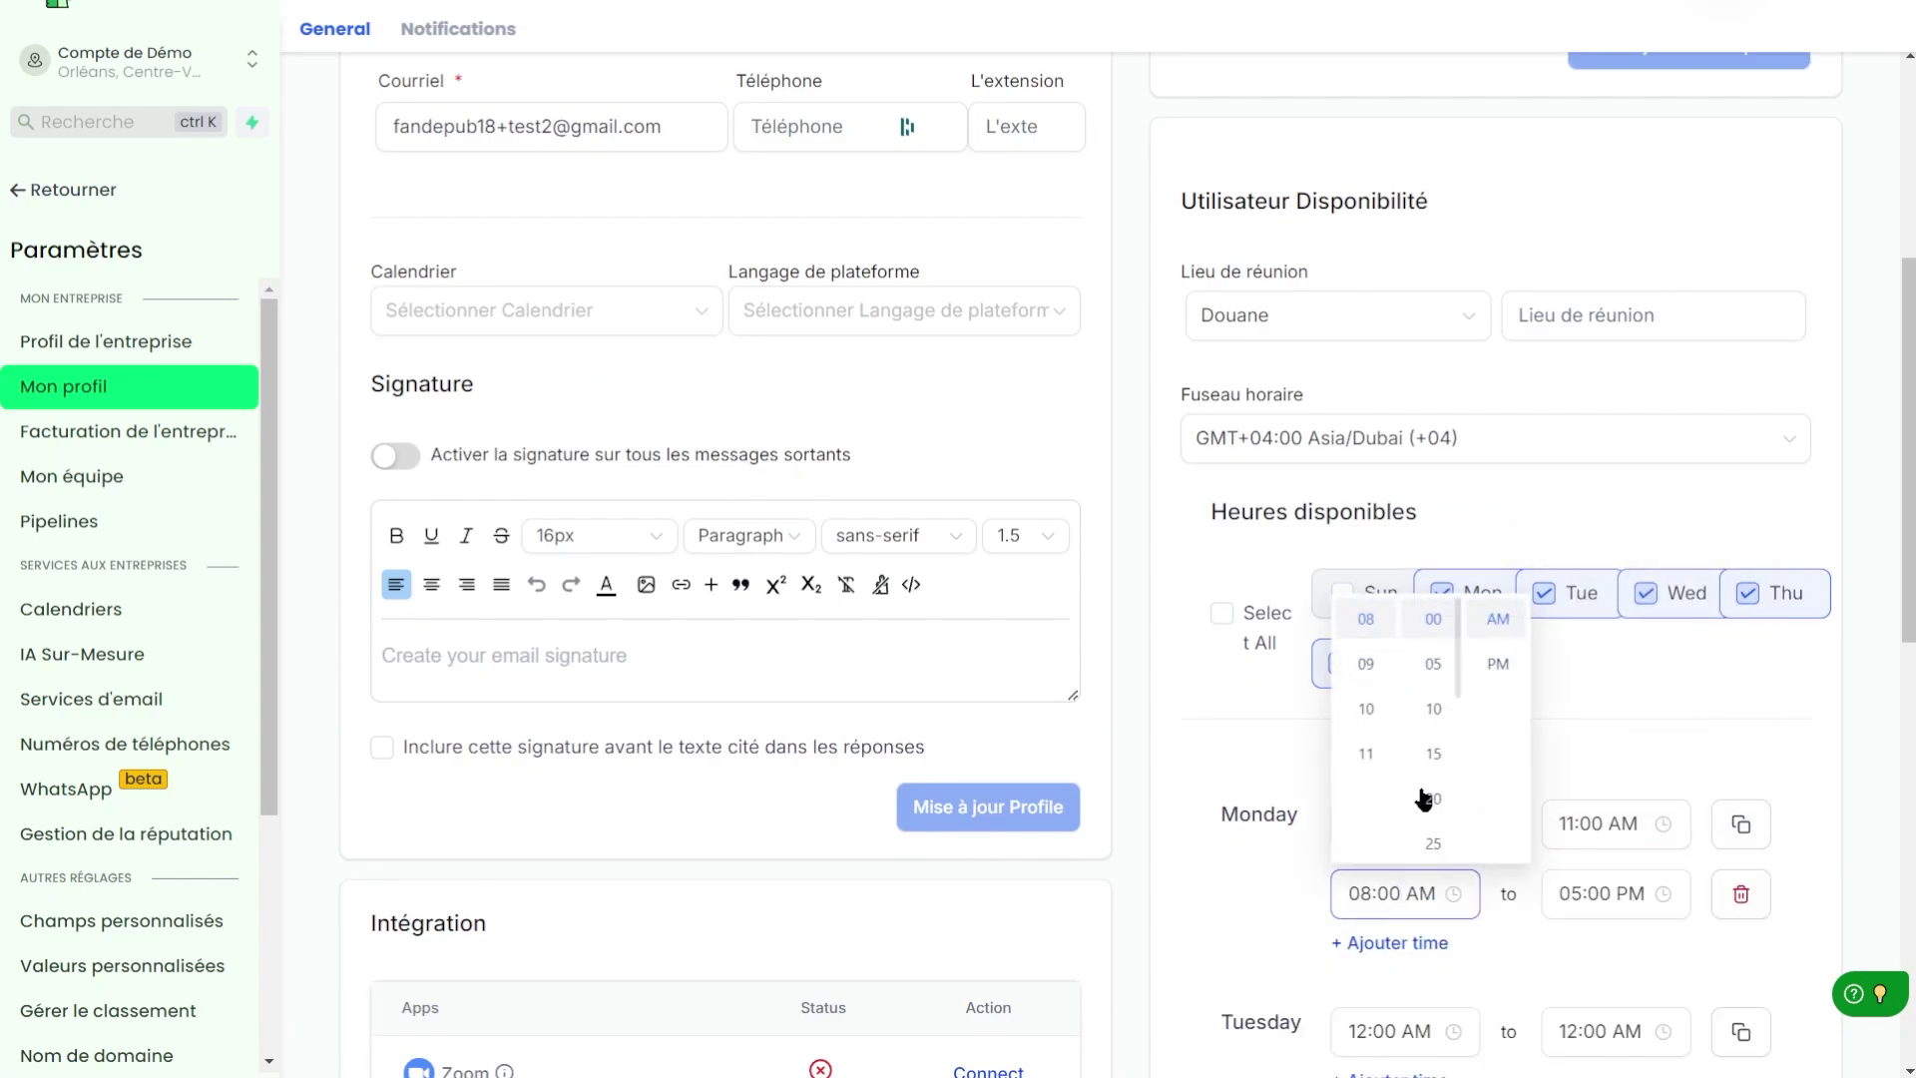
click(1497, 663)
scroll(1368, 659, up, 3)
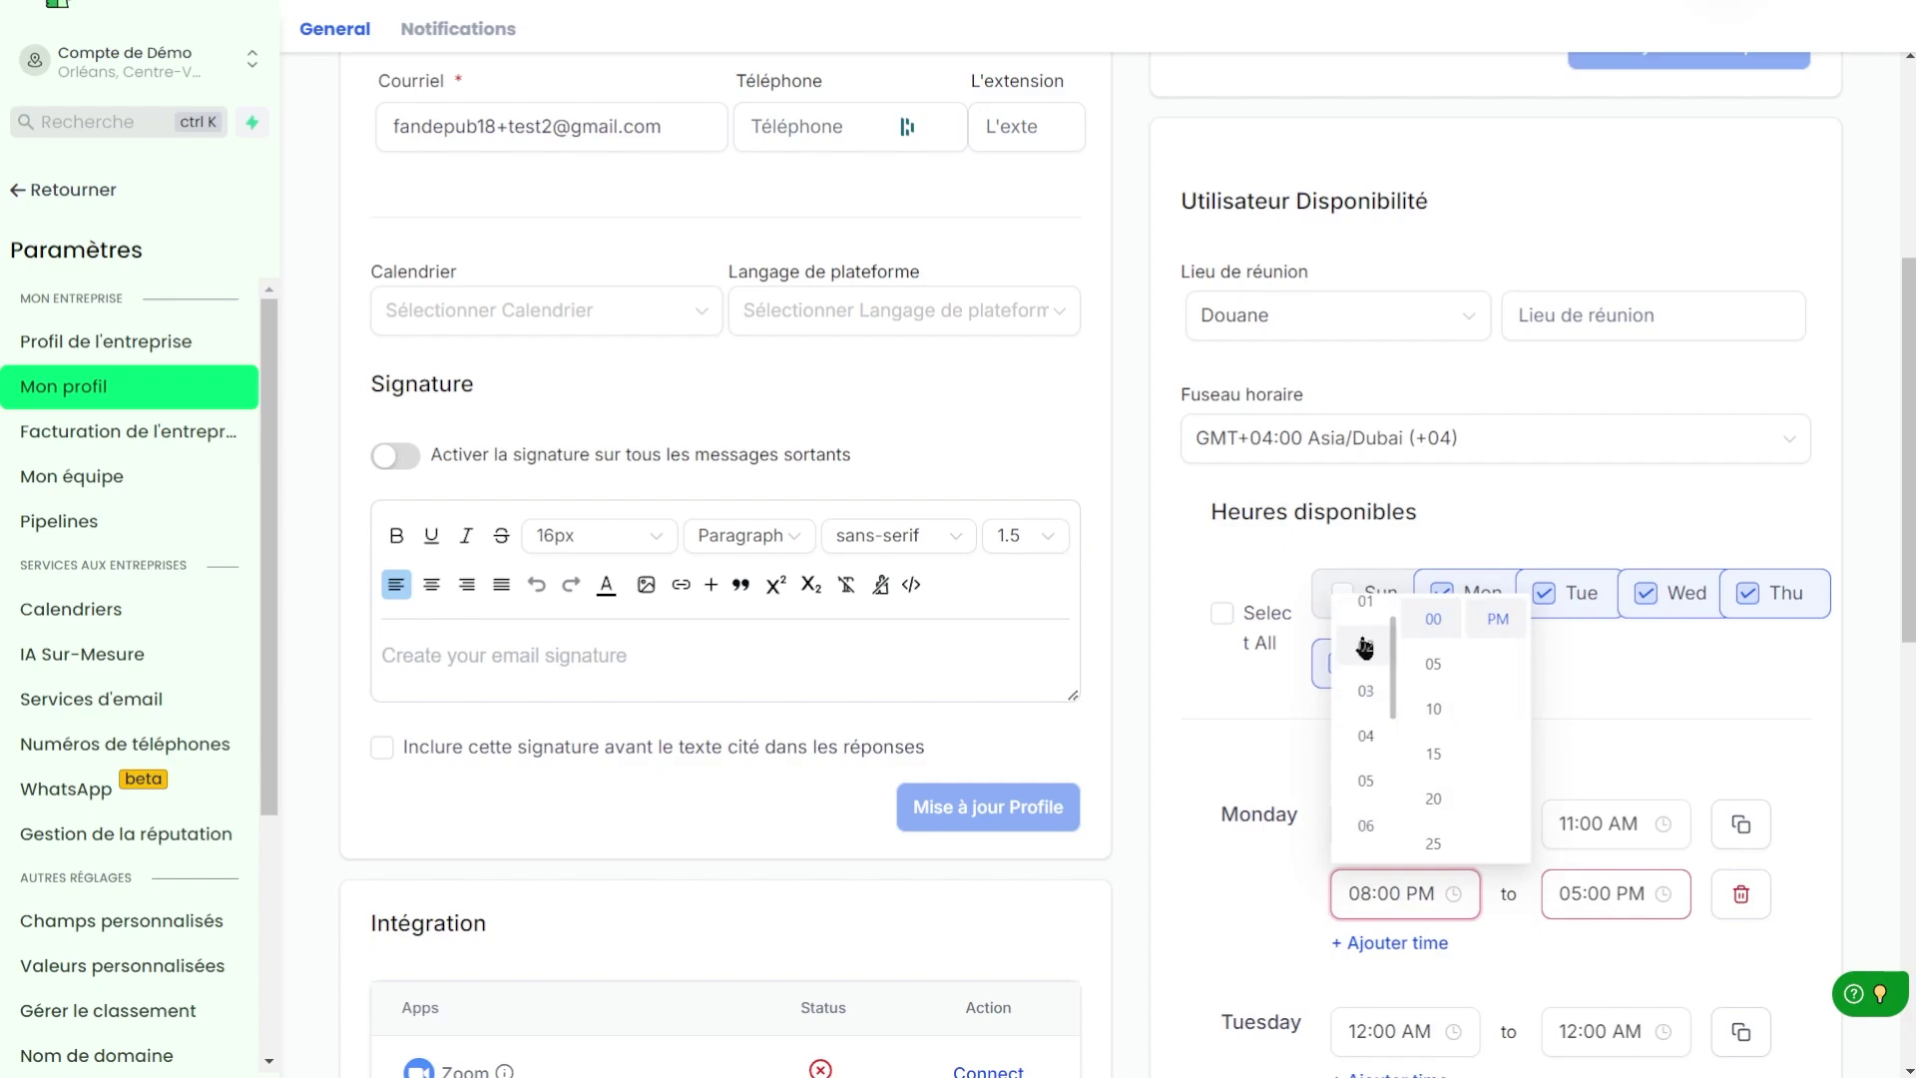
click(1365, 648)
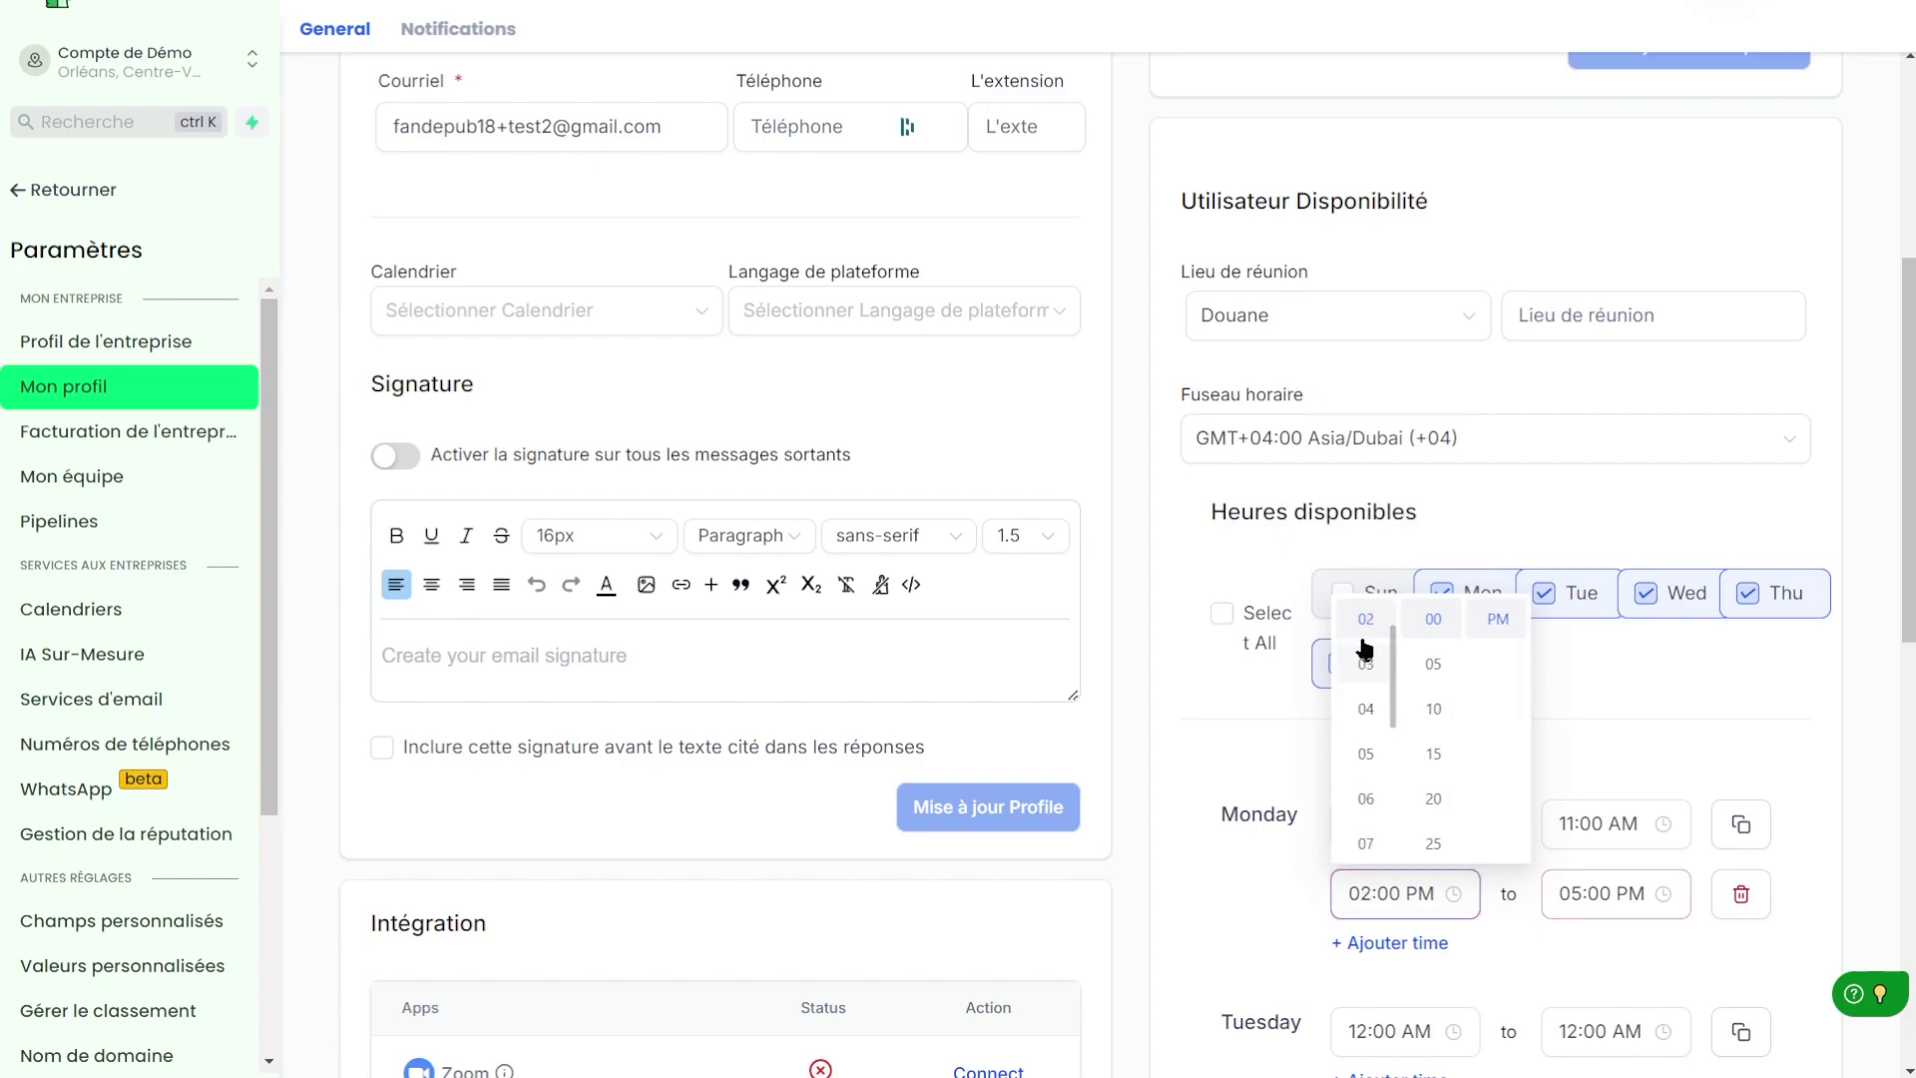
click(1608, 968)
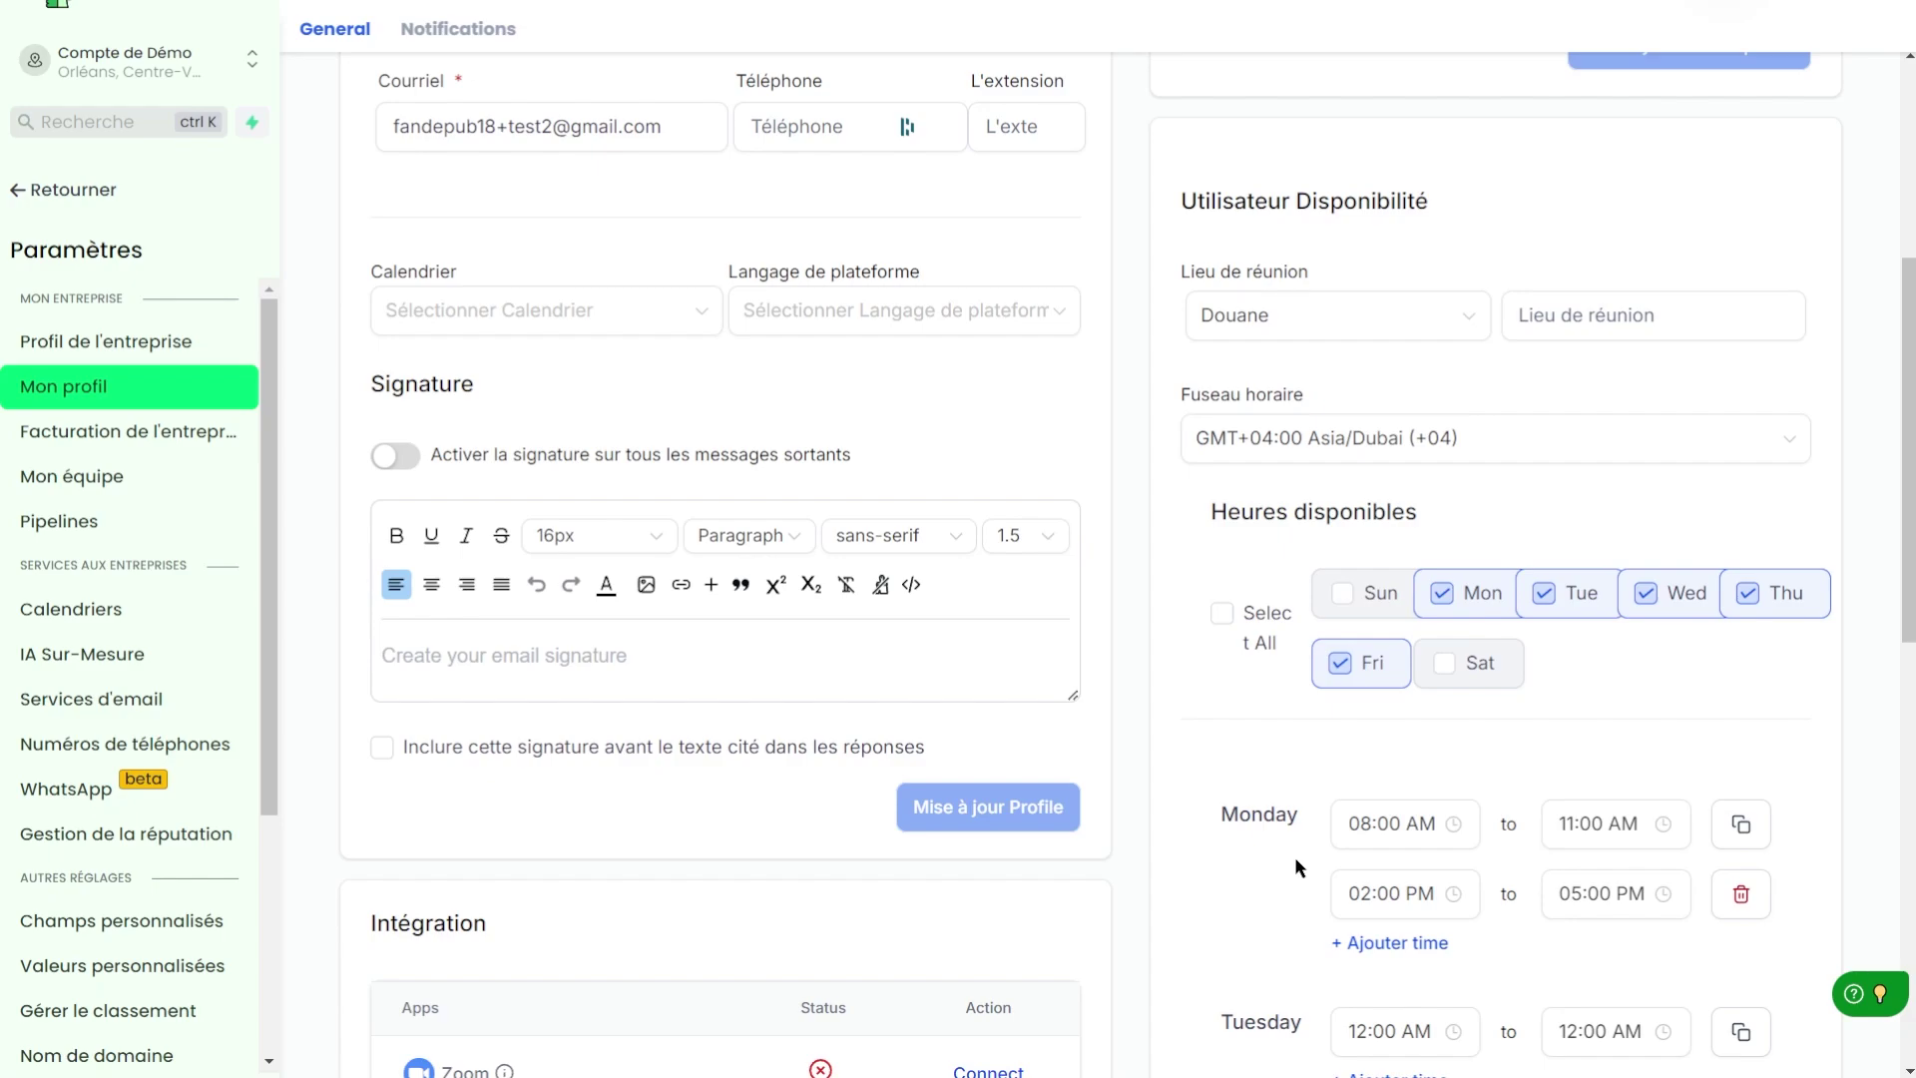
Step: Copy Monday's hours to the other selected days and save the user availability
click(1749, 836)
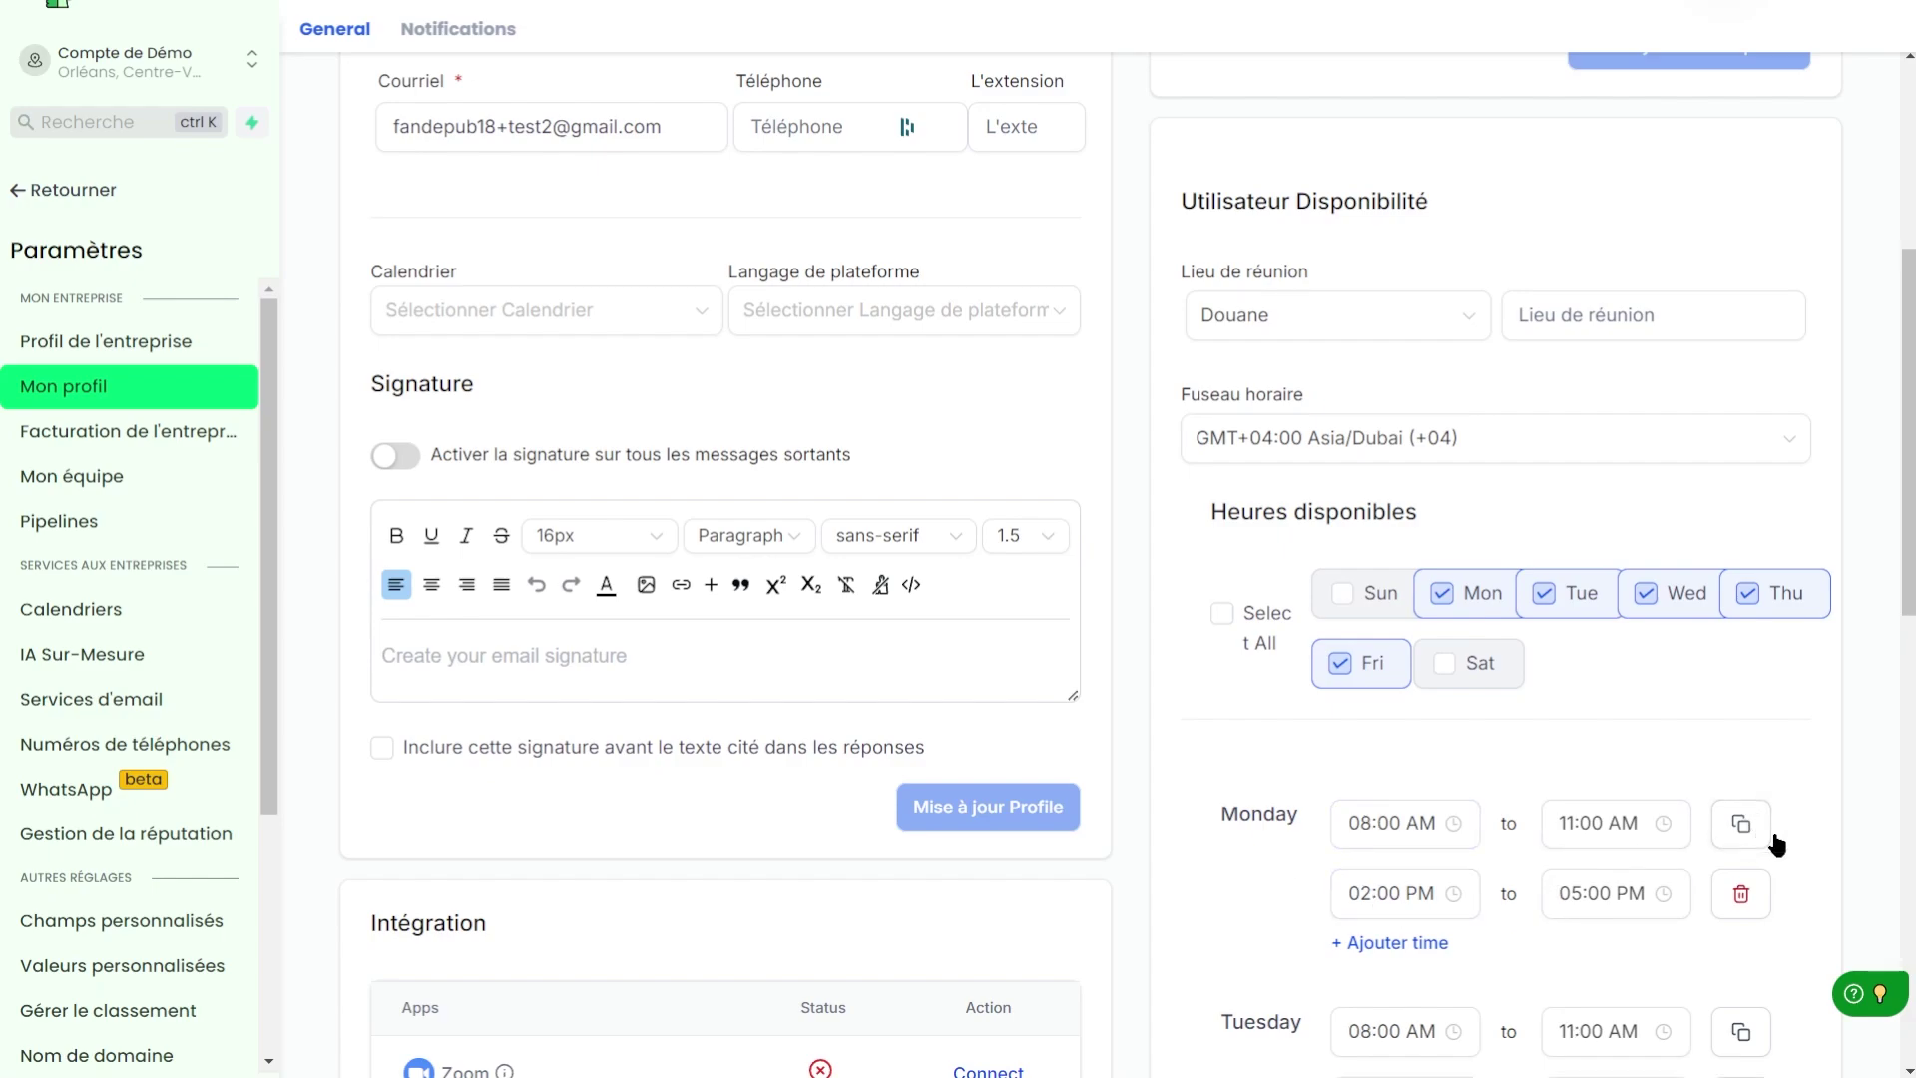
scroll(1491, 332, down, 5)
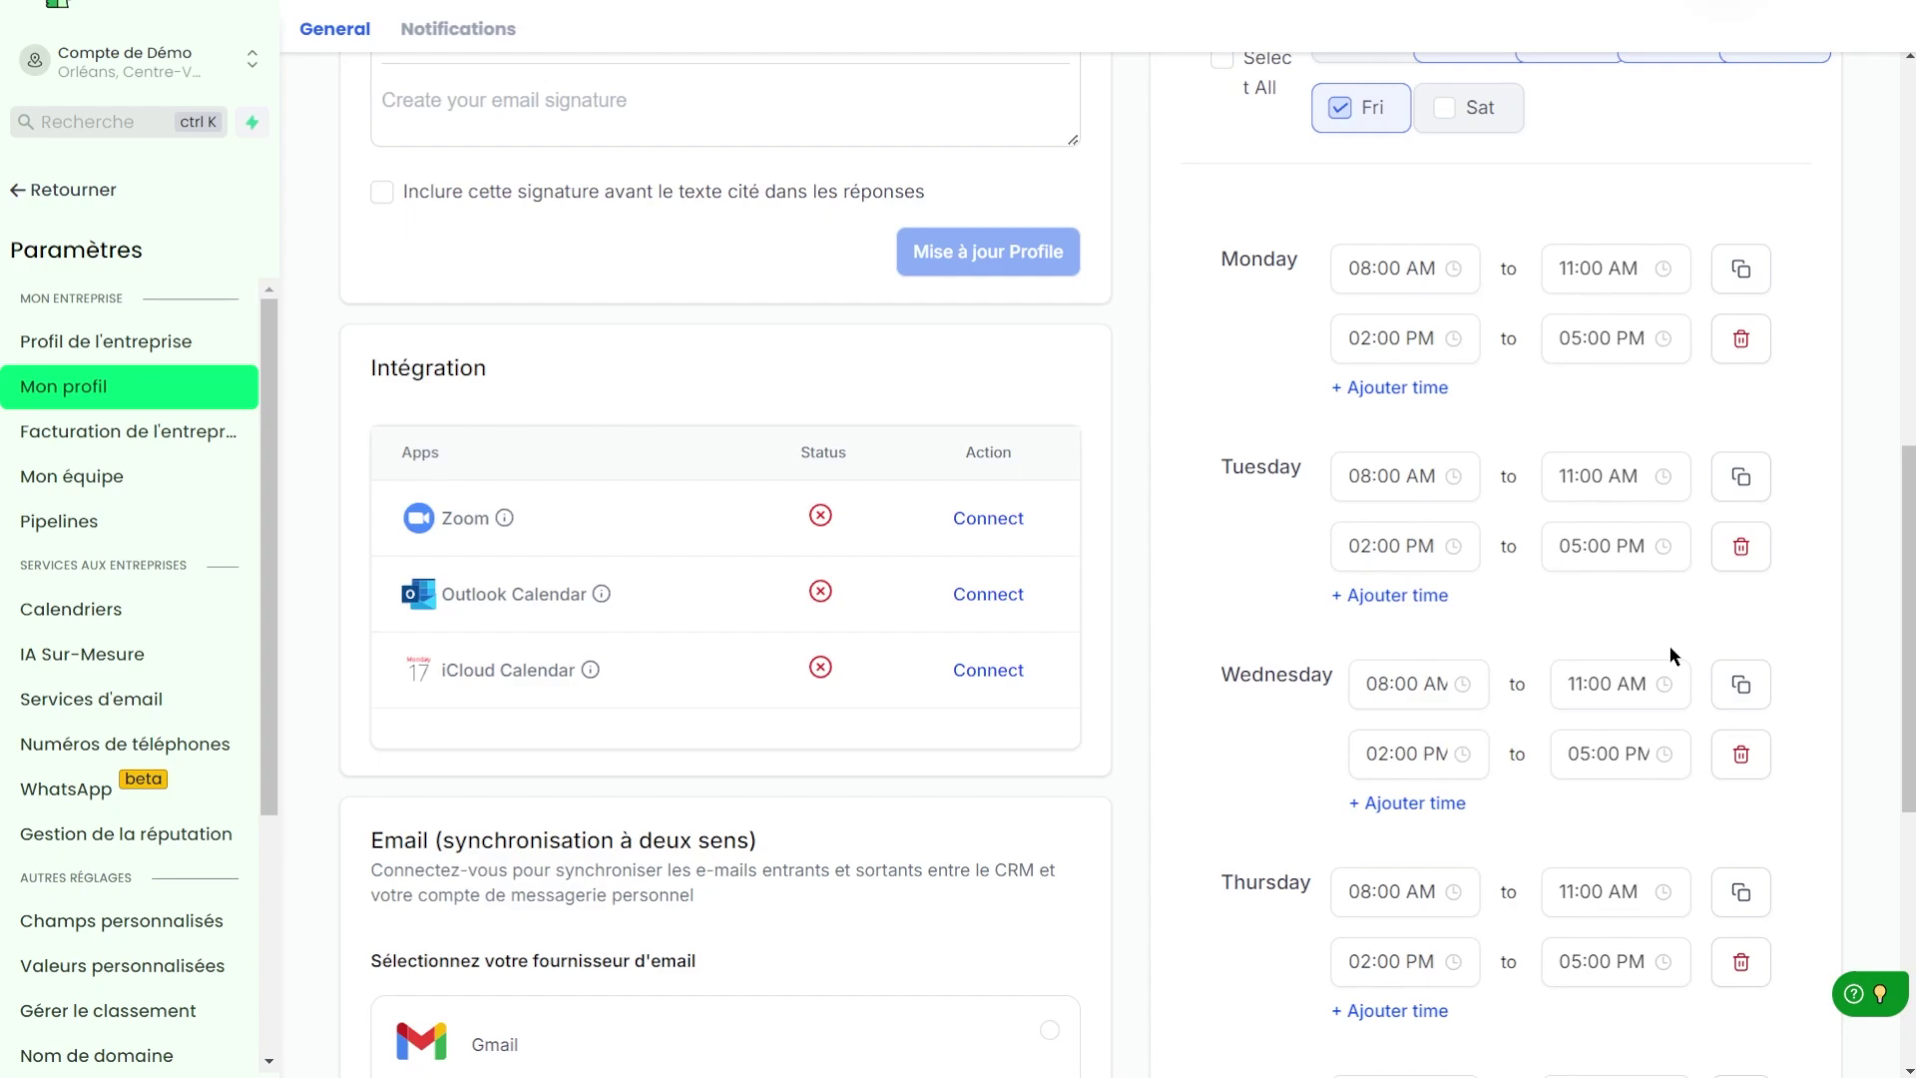
click(1646, 668)
scroll(1240, 636, down, 2)
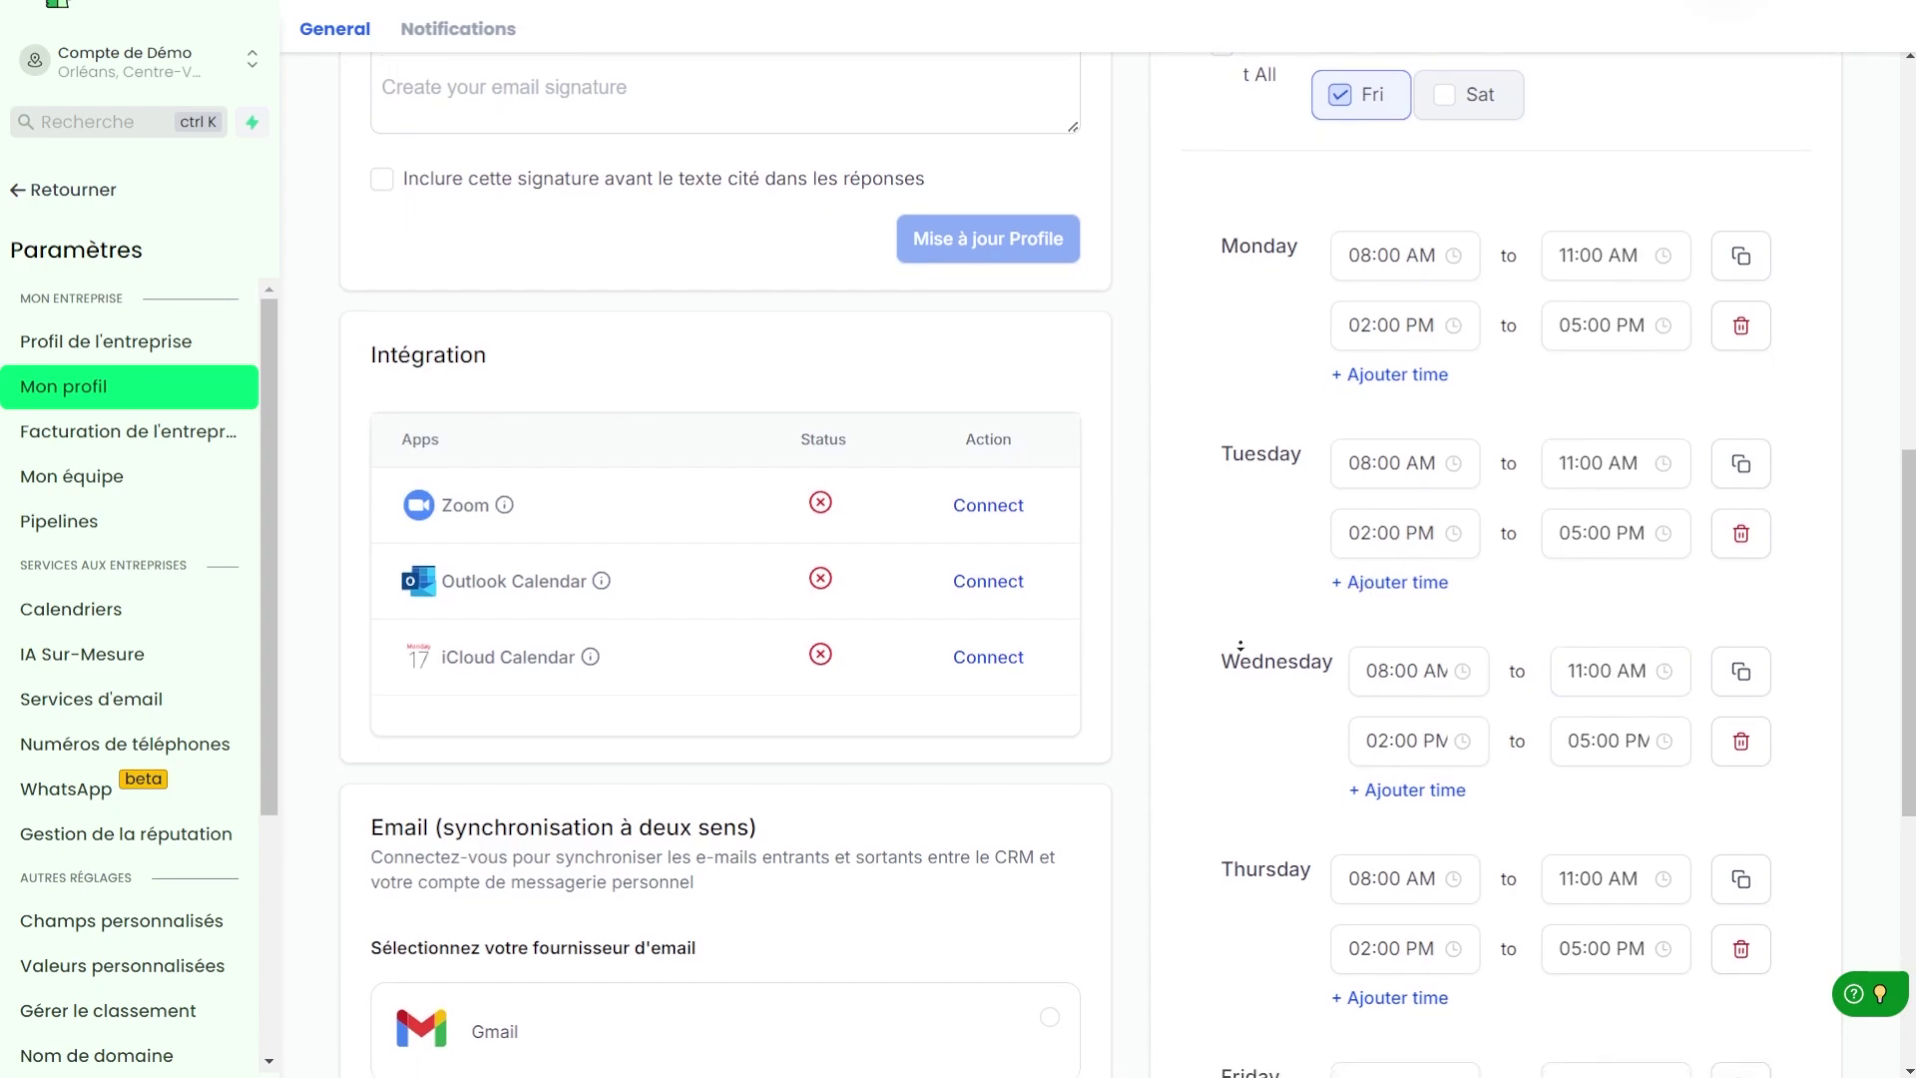
scroll(1240, 624, down, 2)
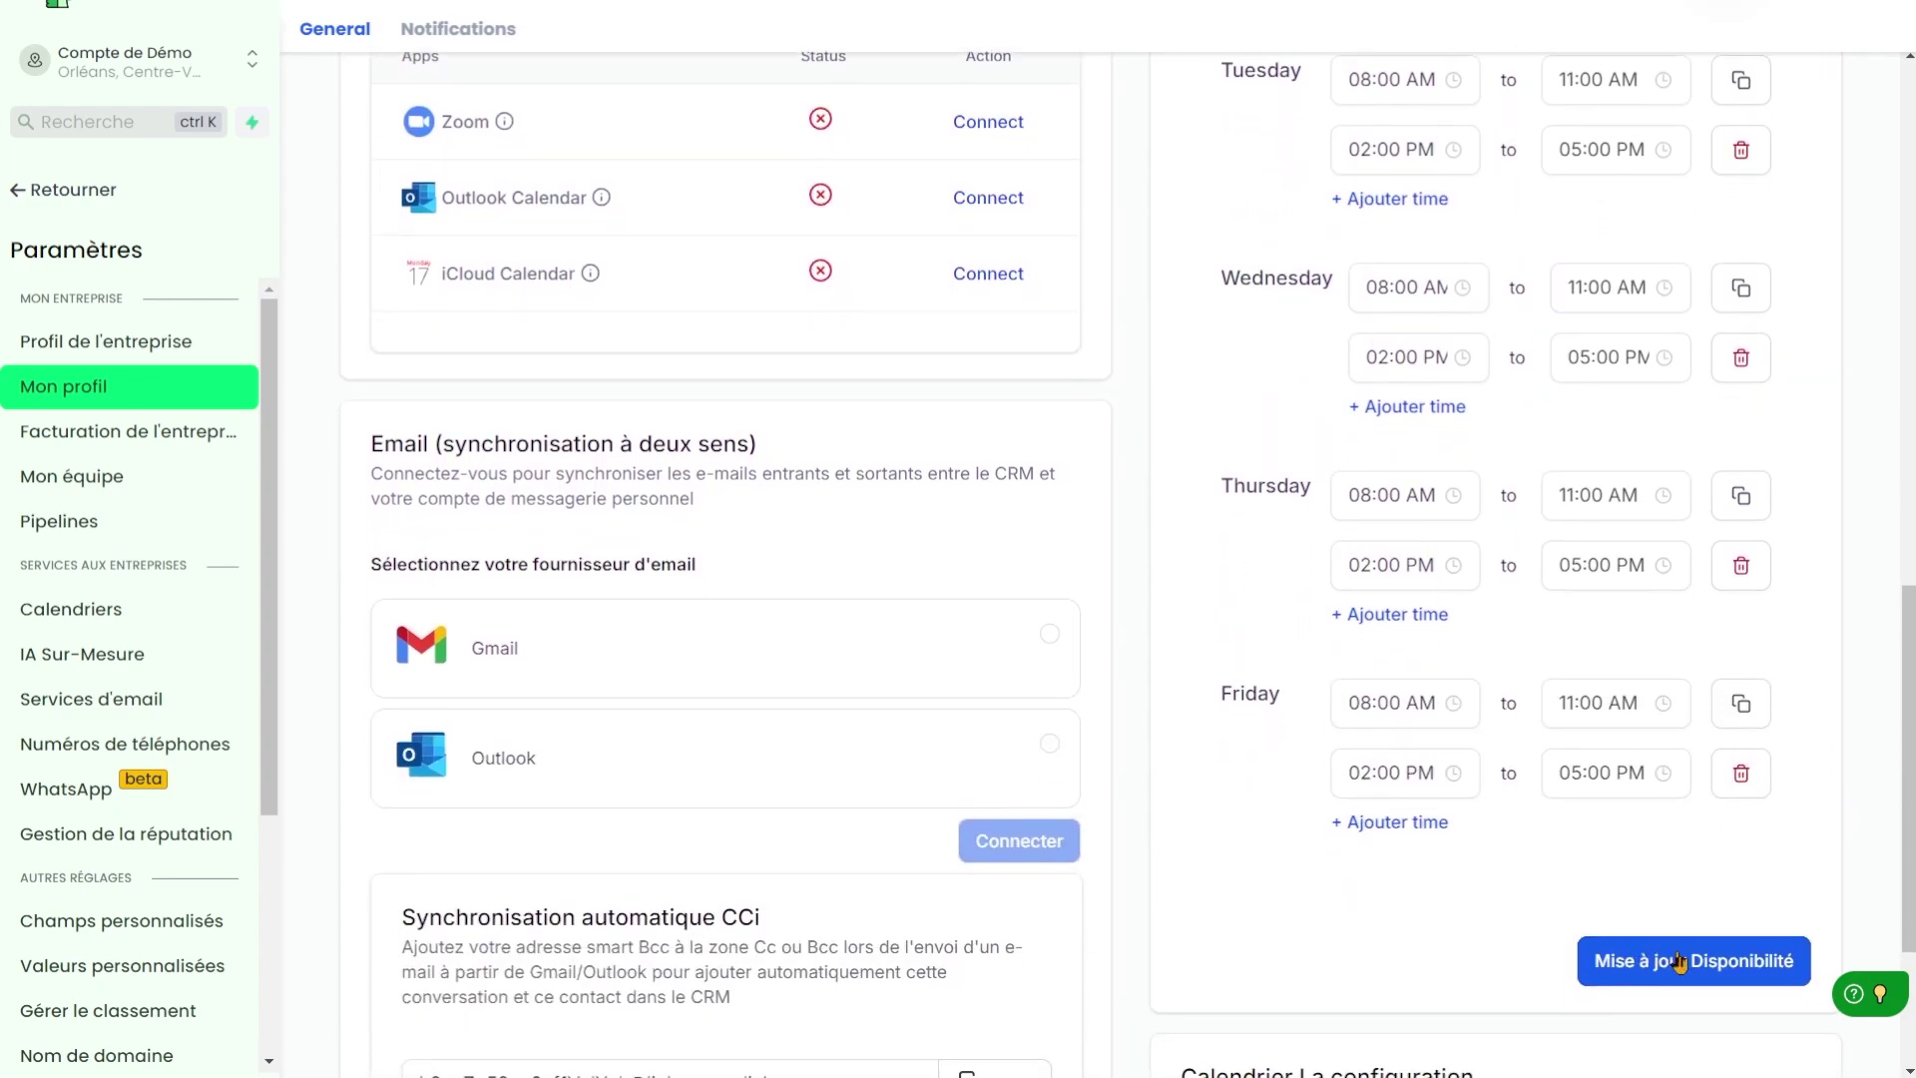
click(1682, 960)
Step: Try to connect the Zoom app in the profile's Intégration list
scroll(1491, 683, up, 8)
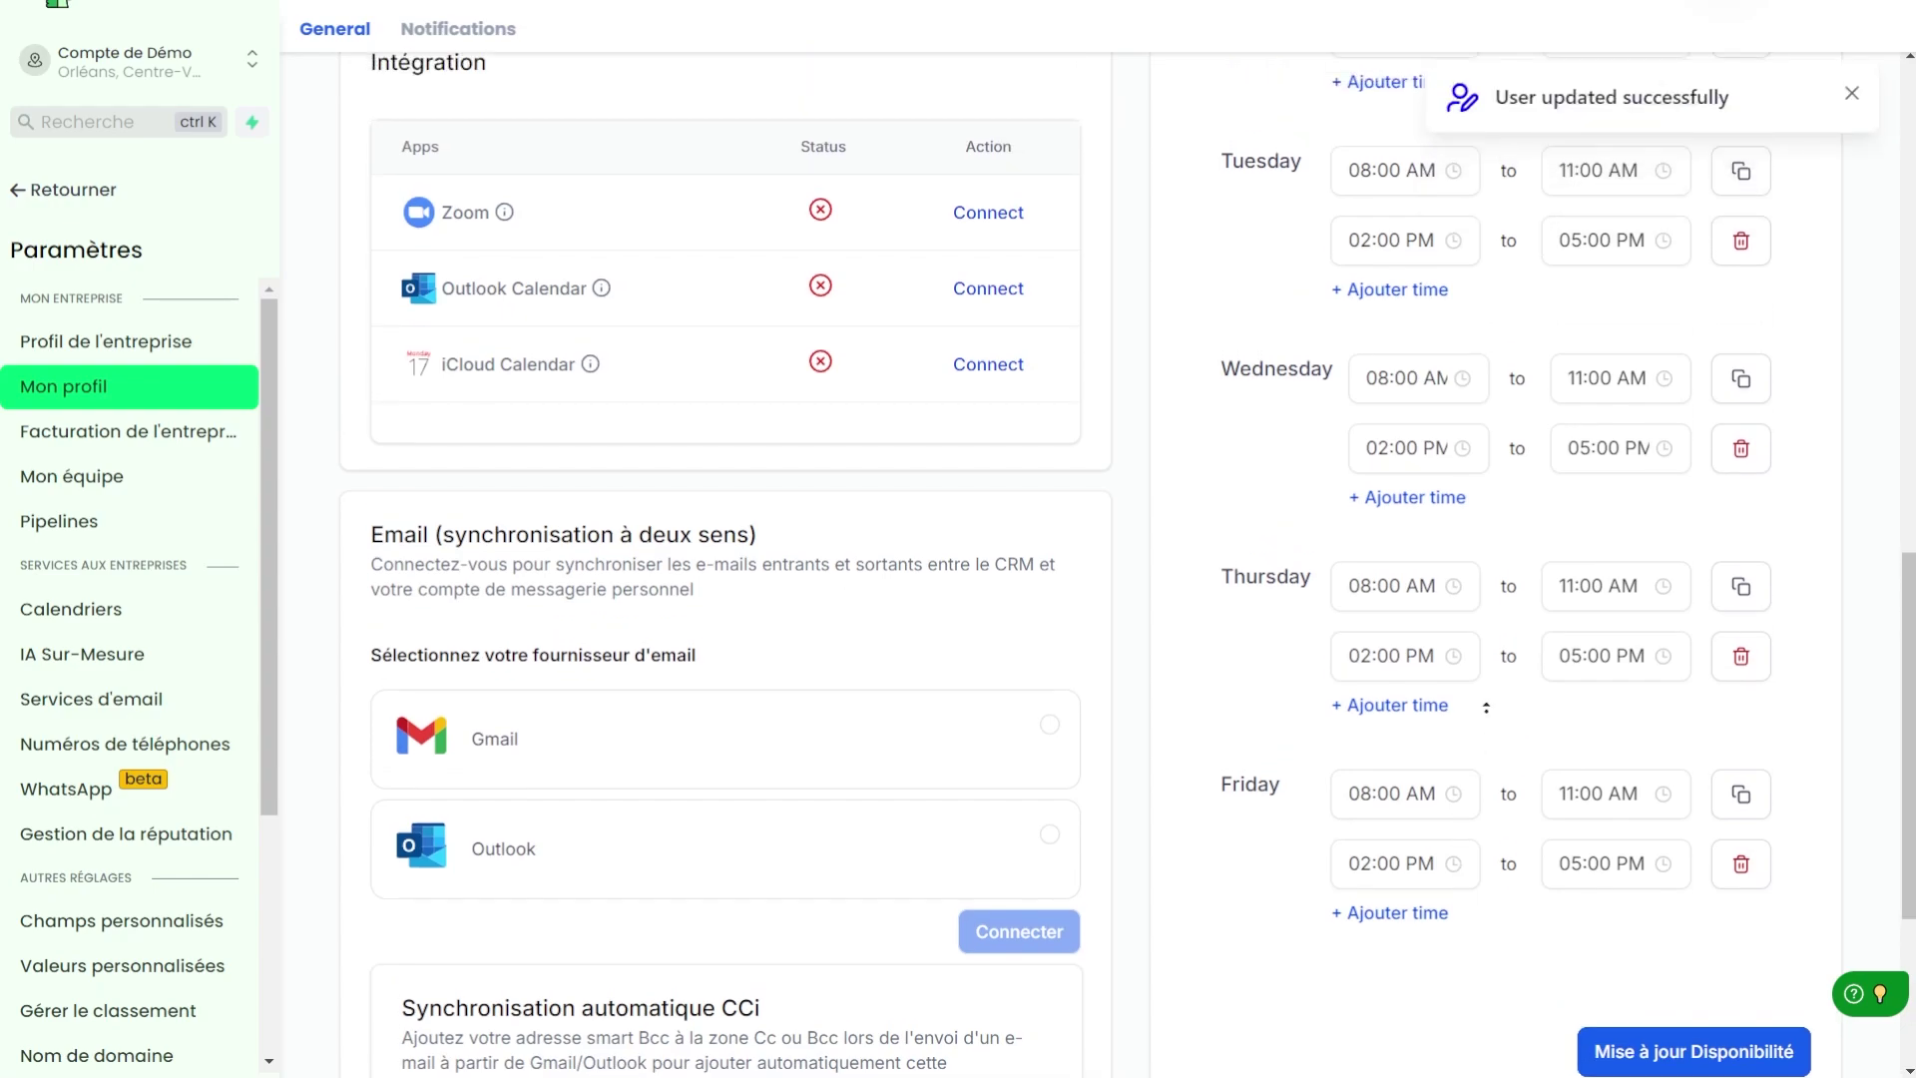
scroll(1491, 683, up, 1)
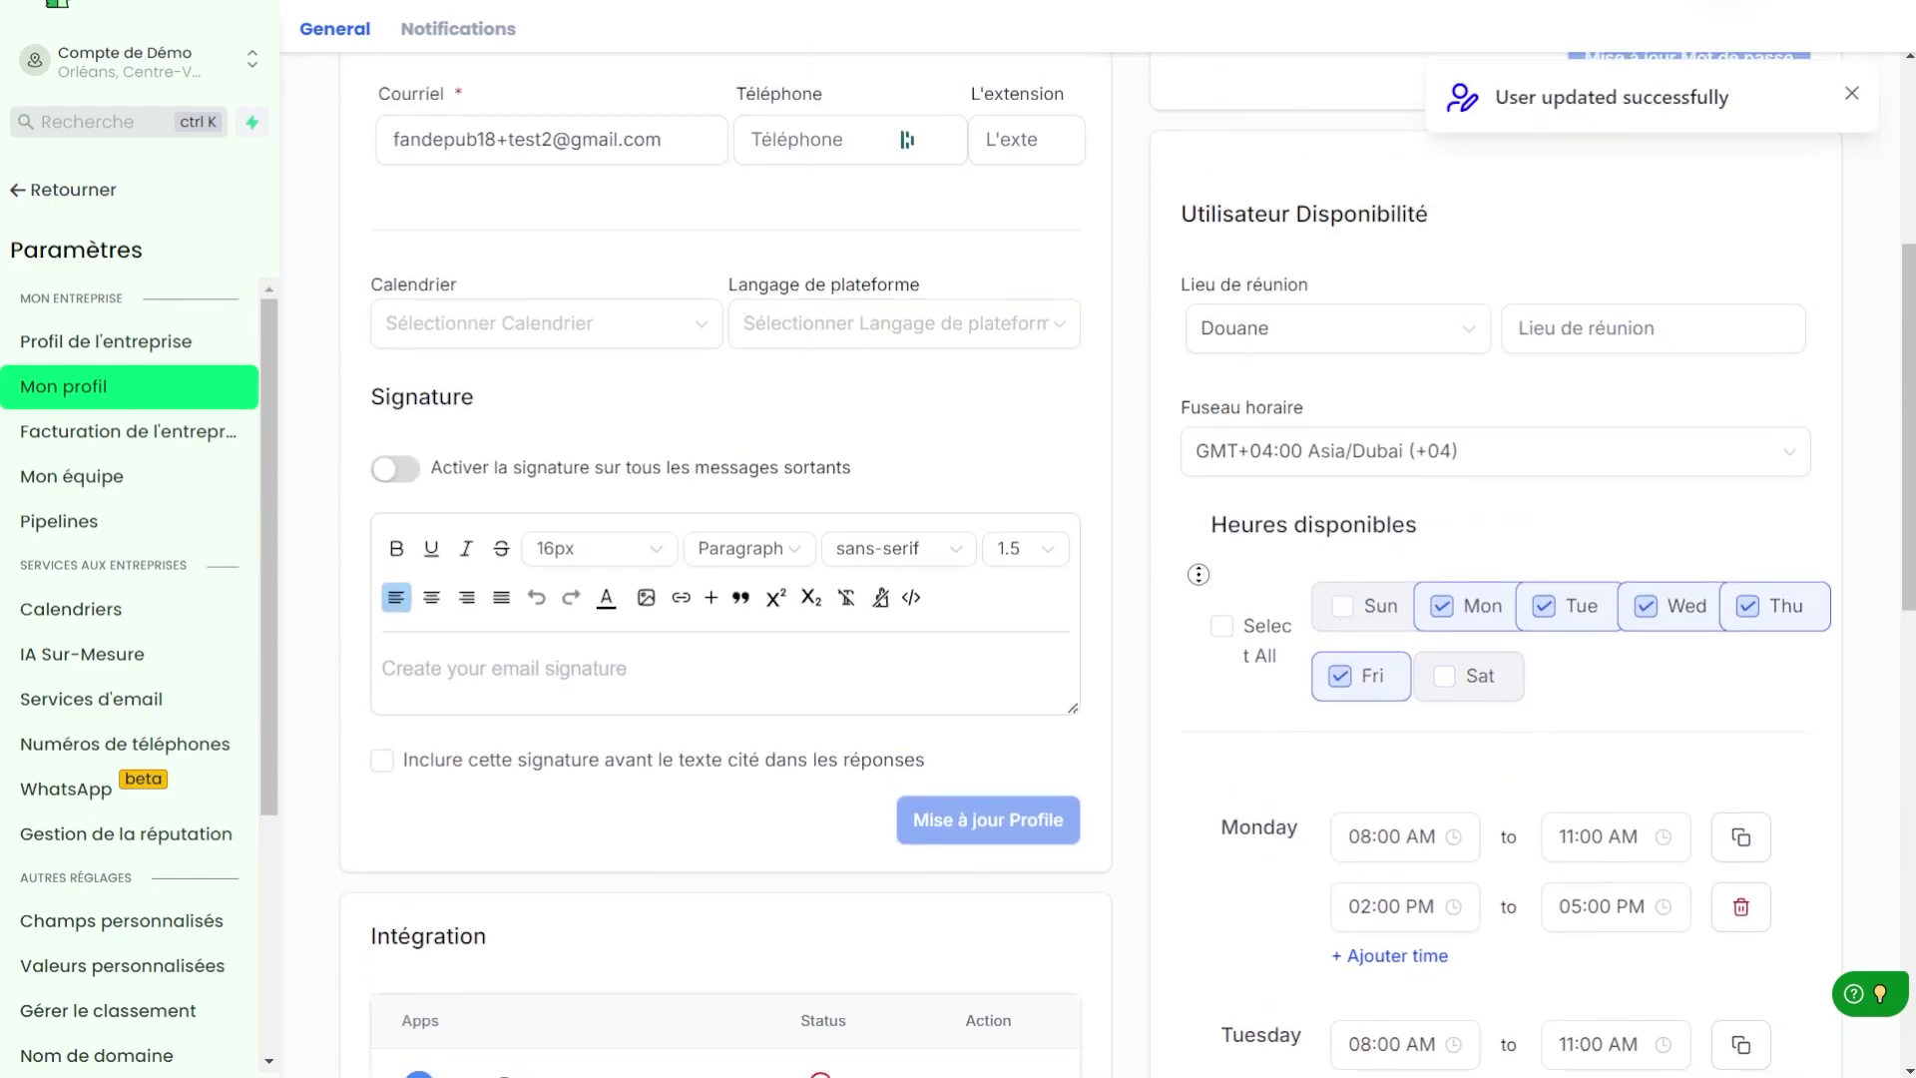
scroll(1203, 619, down, 1)
scroll(1209, 678, down, 2)
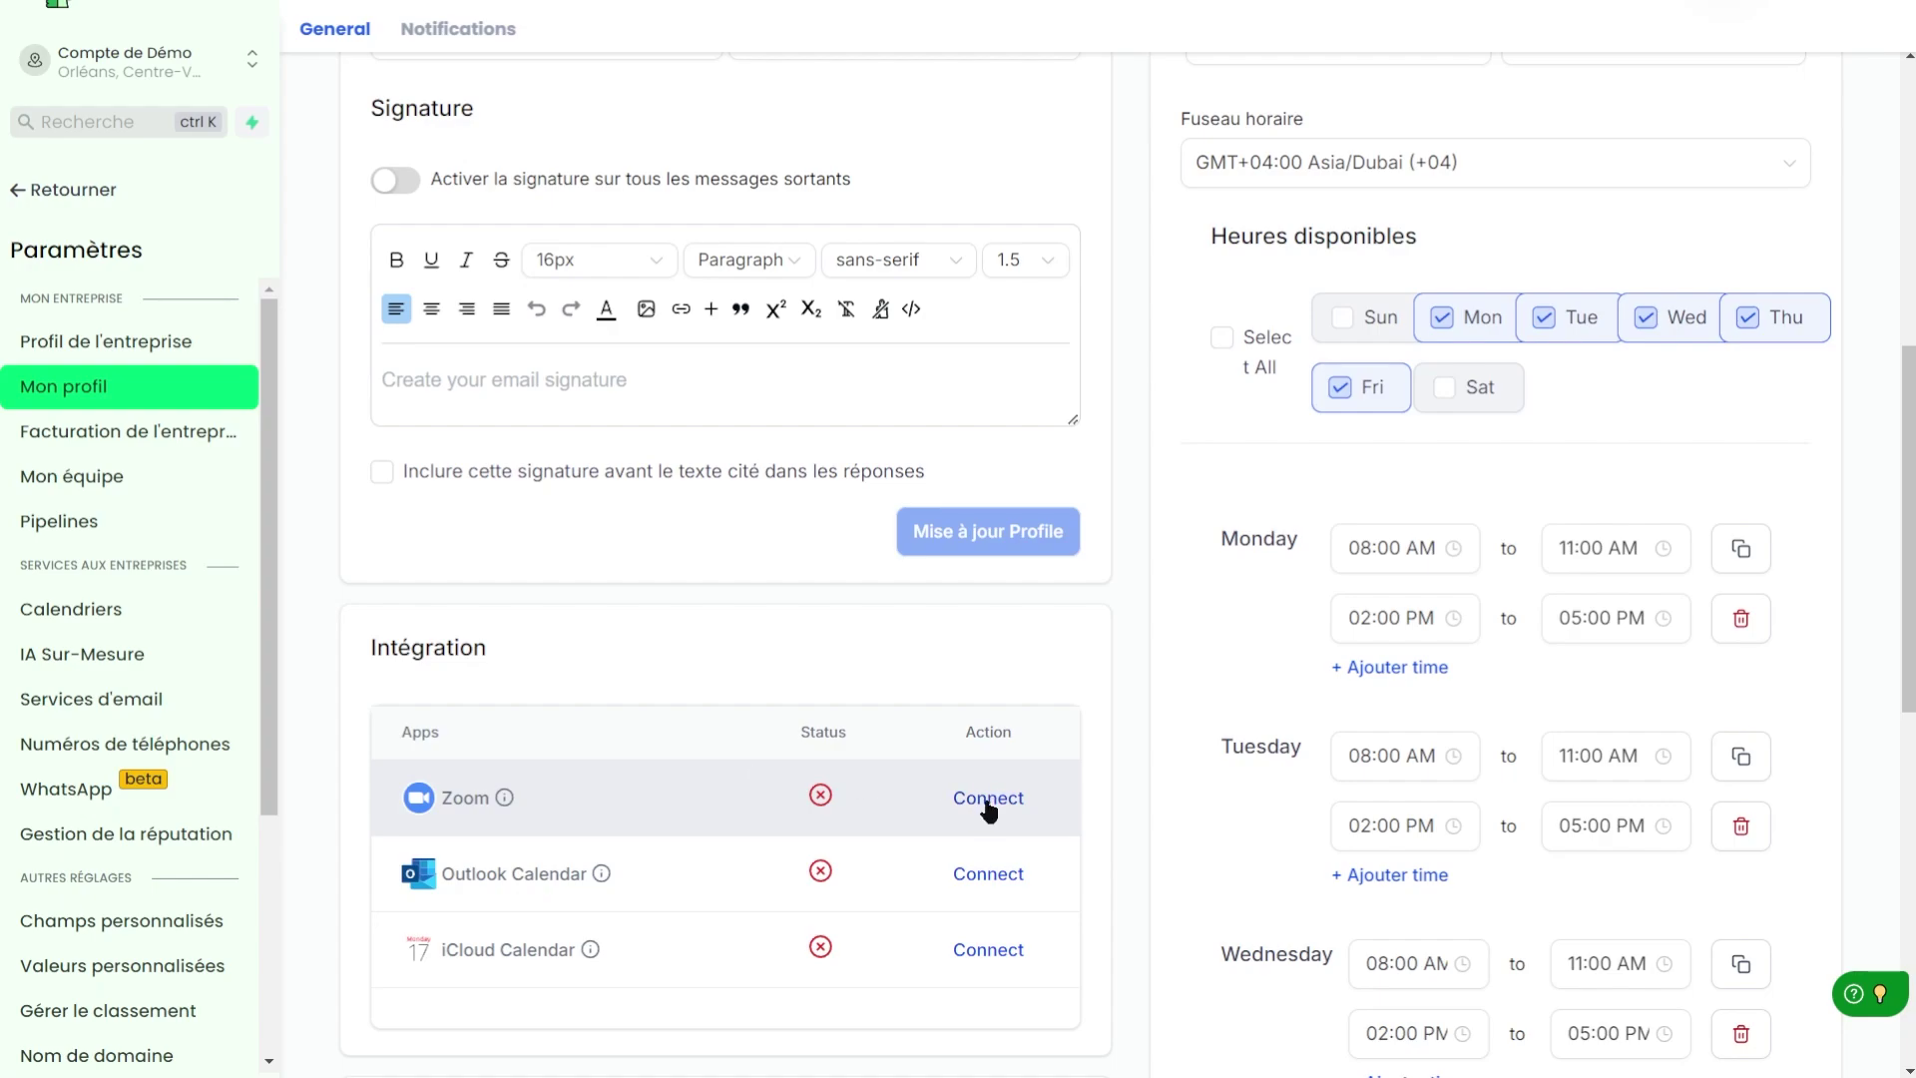
click(988, 807)
Step: Try Téléphone and Adresse complète as the meeting location type in the user availability
scroll(820, 796, up, 2)
scroll(831, 716, up, 3)
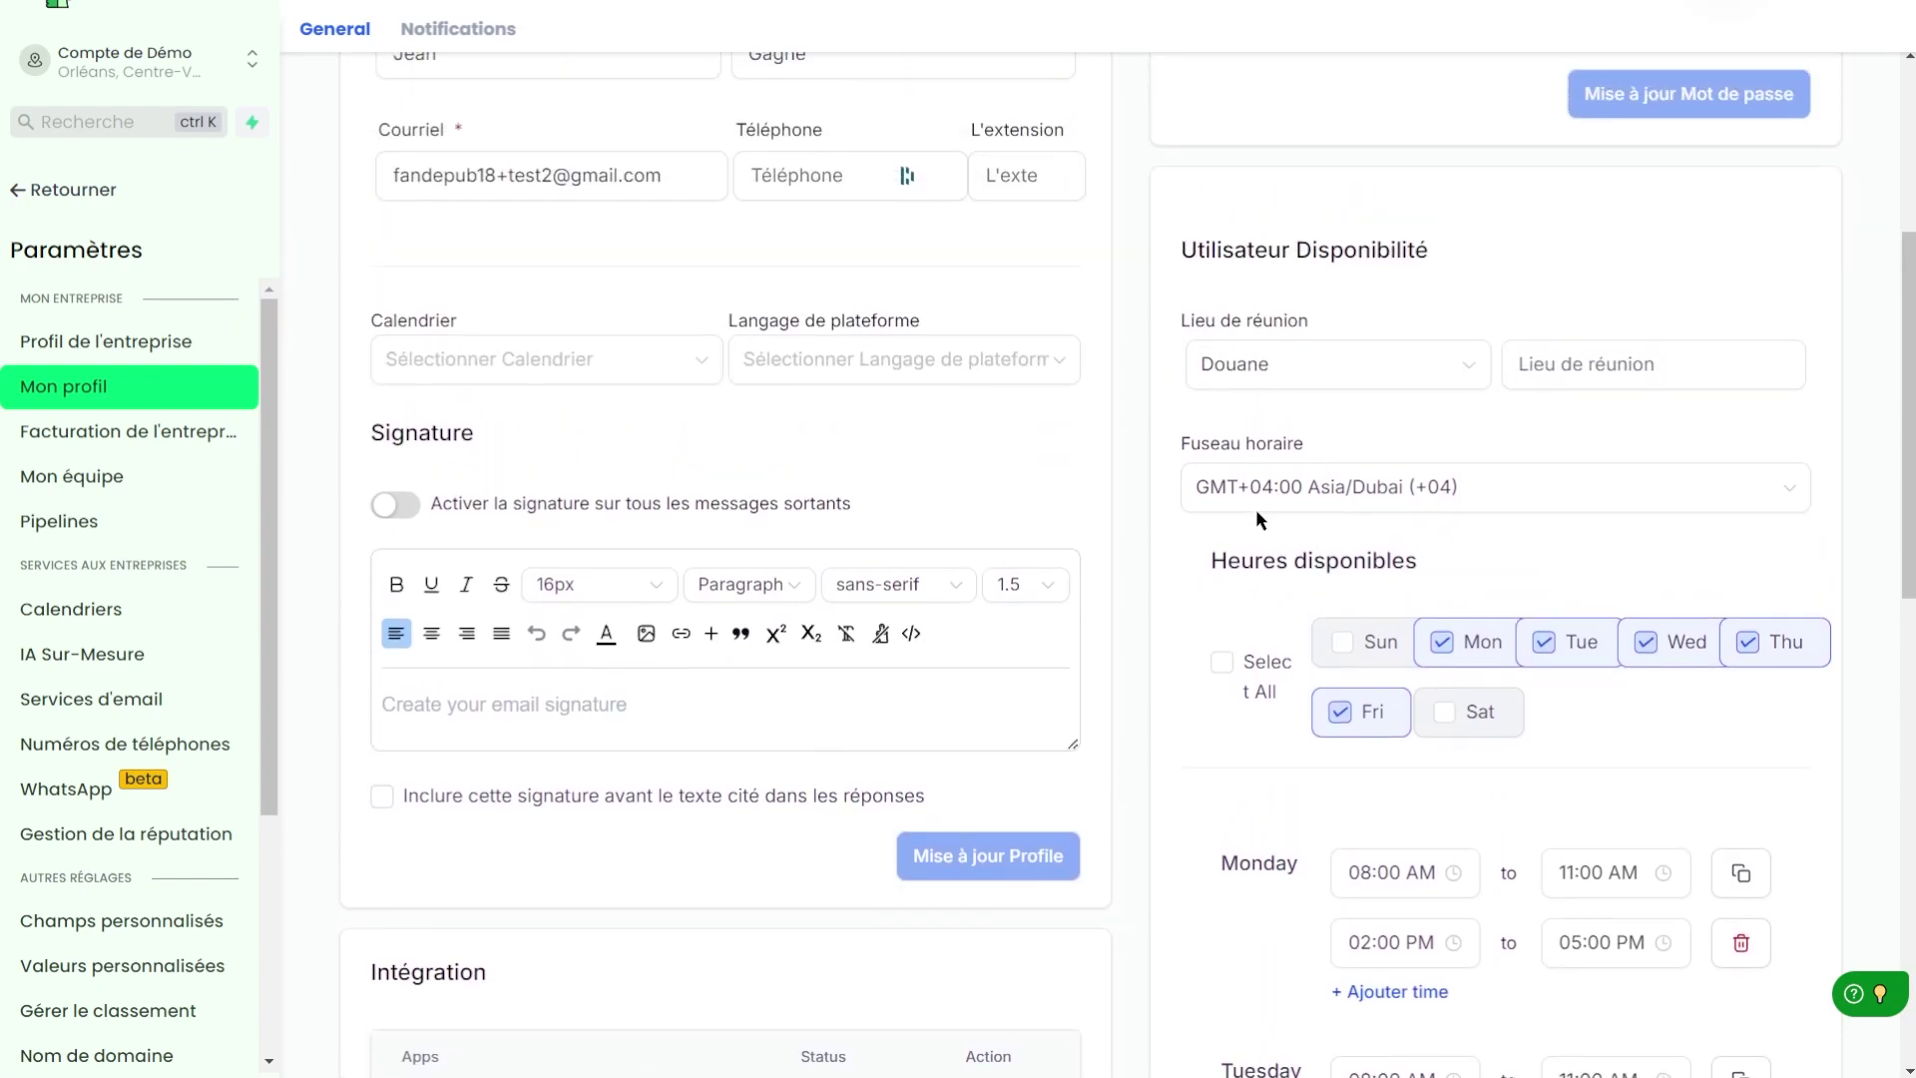
click(1259, 365)
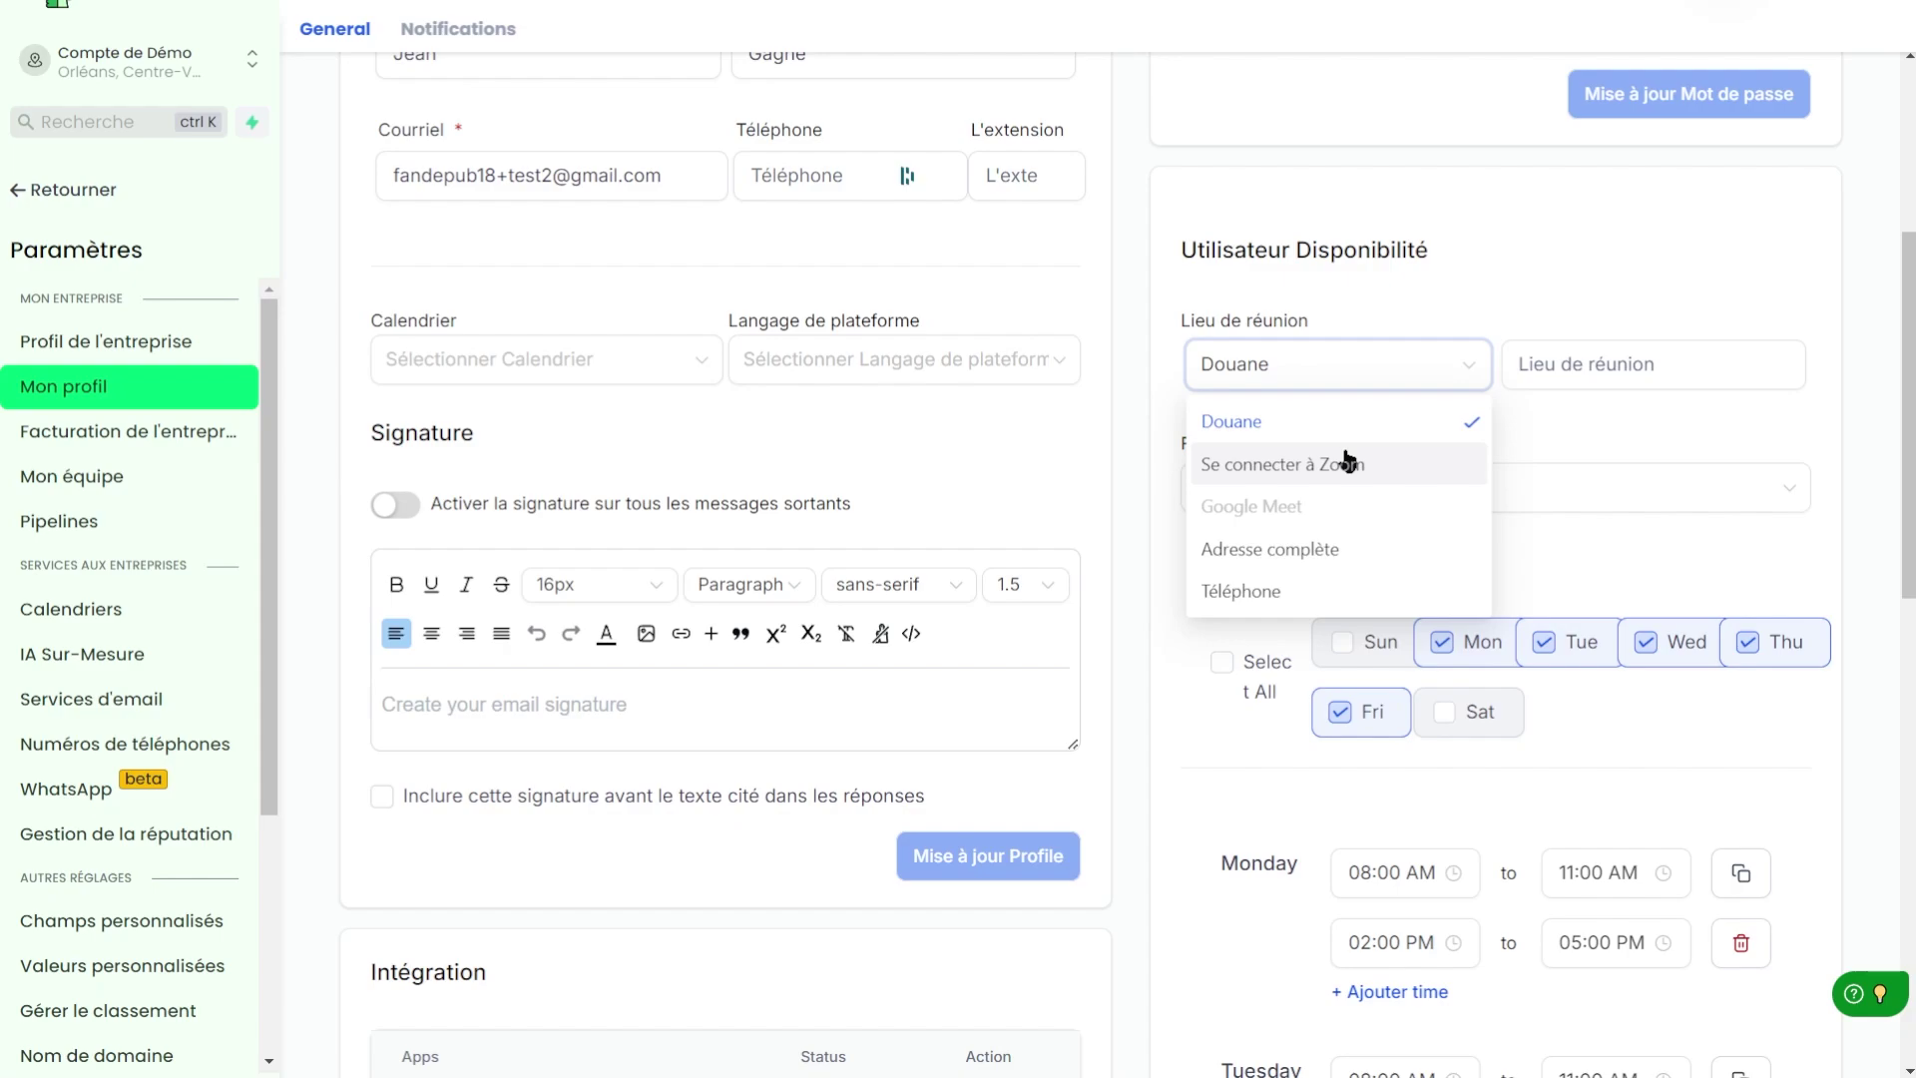
click(1242, 591)
triple_click(1597, 356)
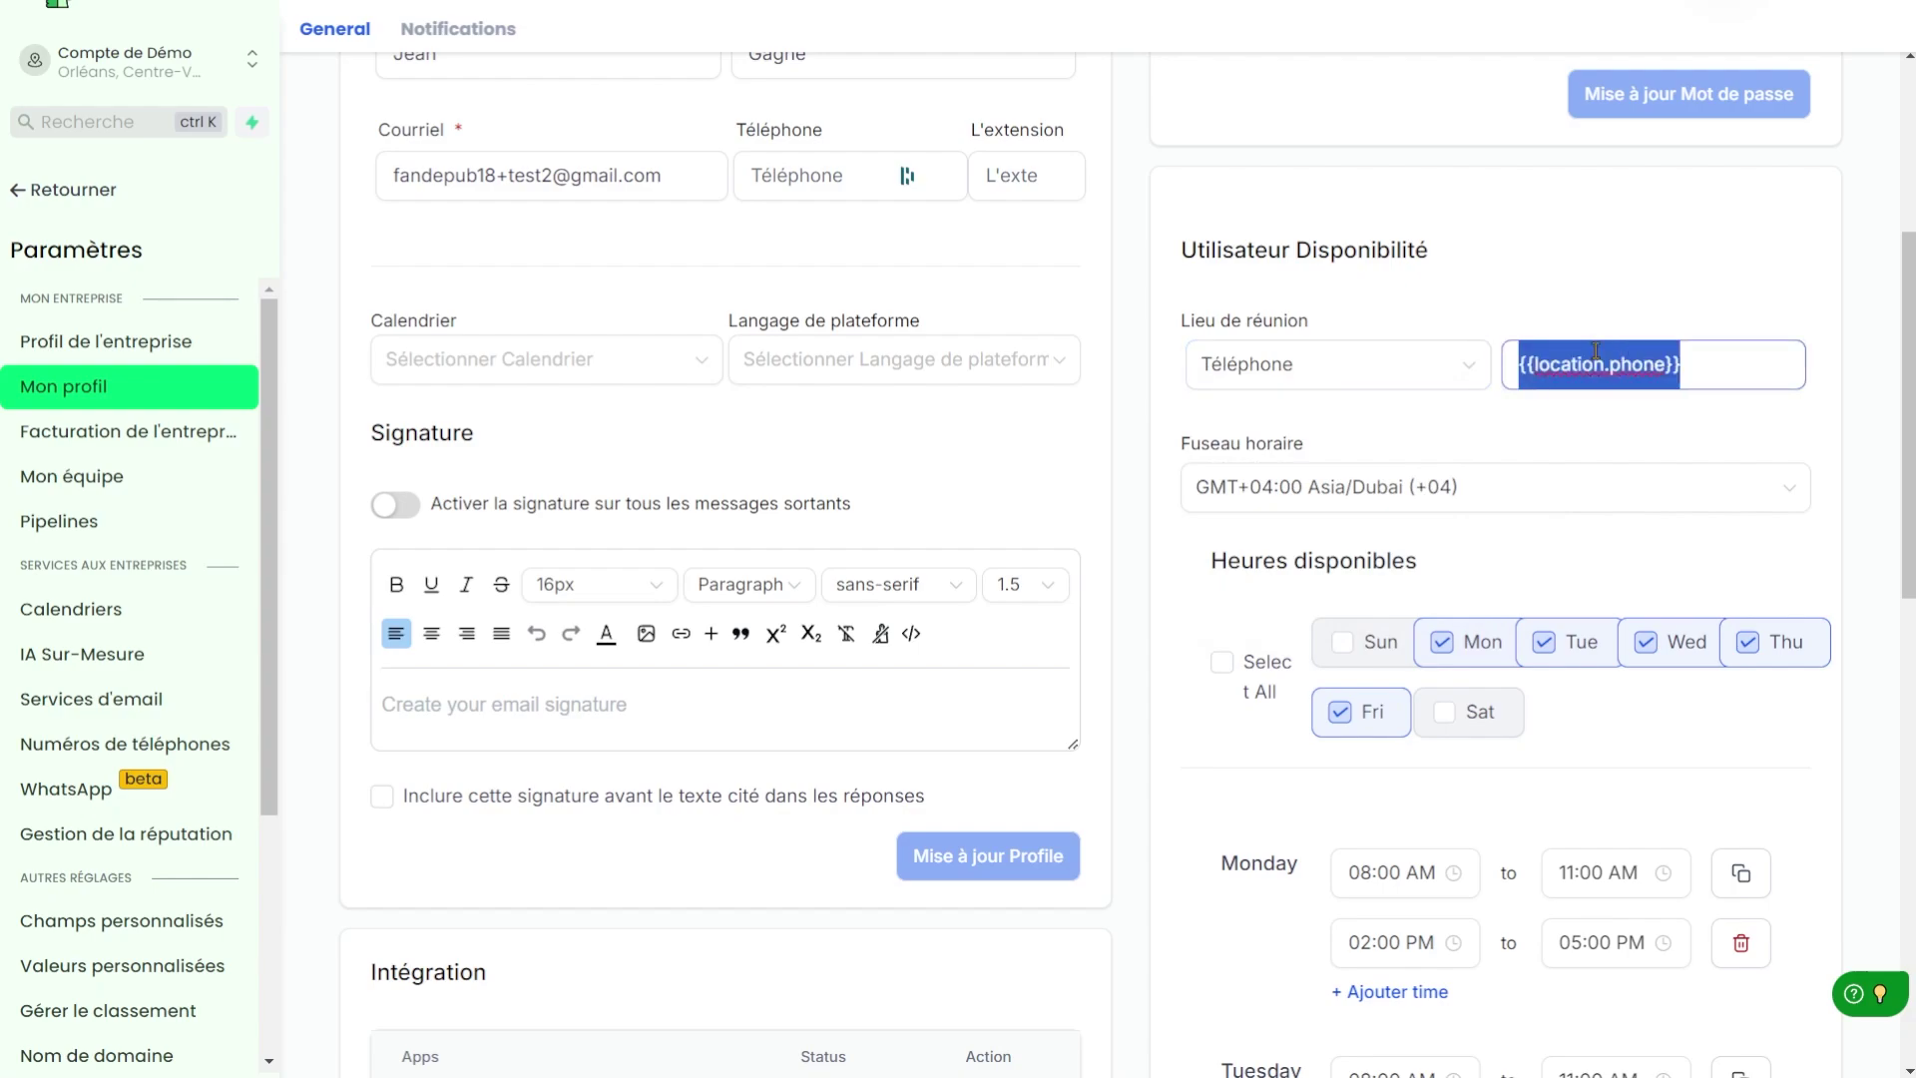
click(1347, 383)
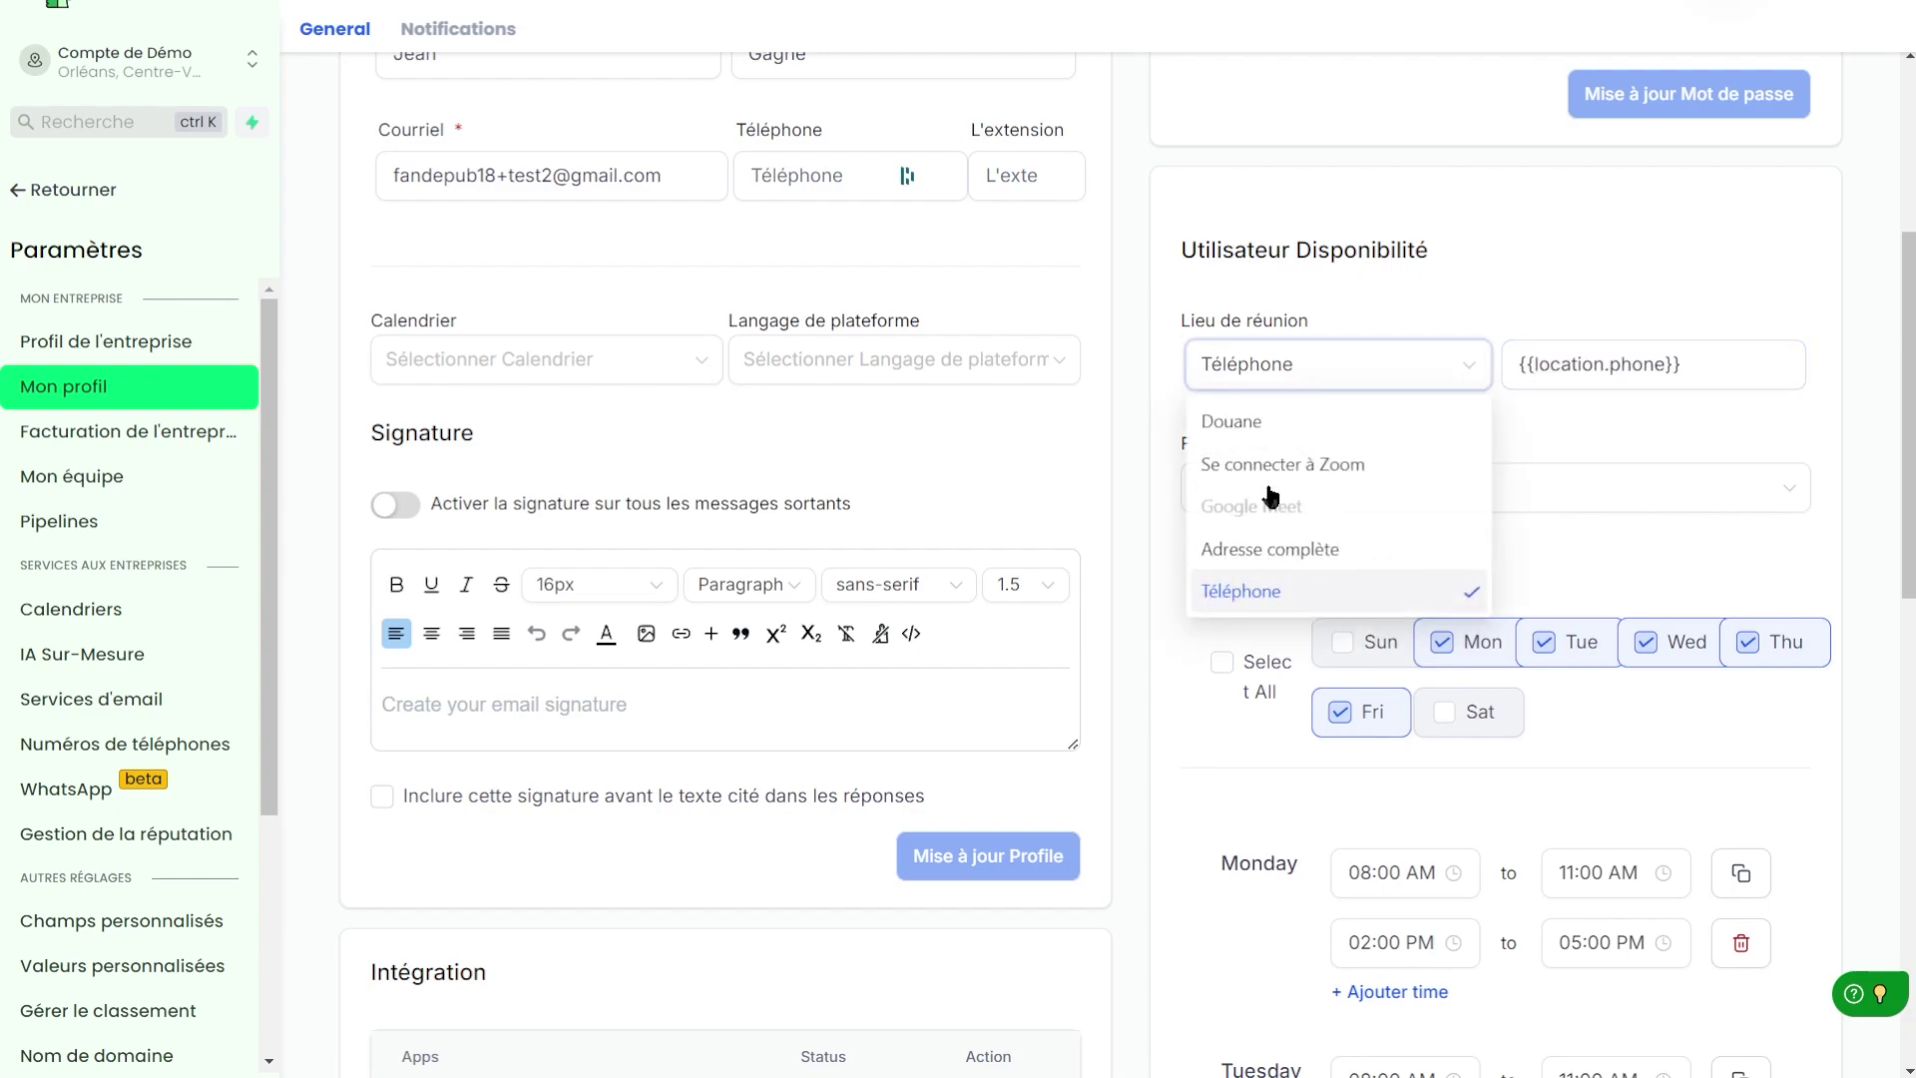
click(1259, 551)
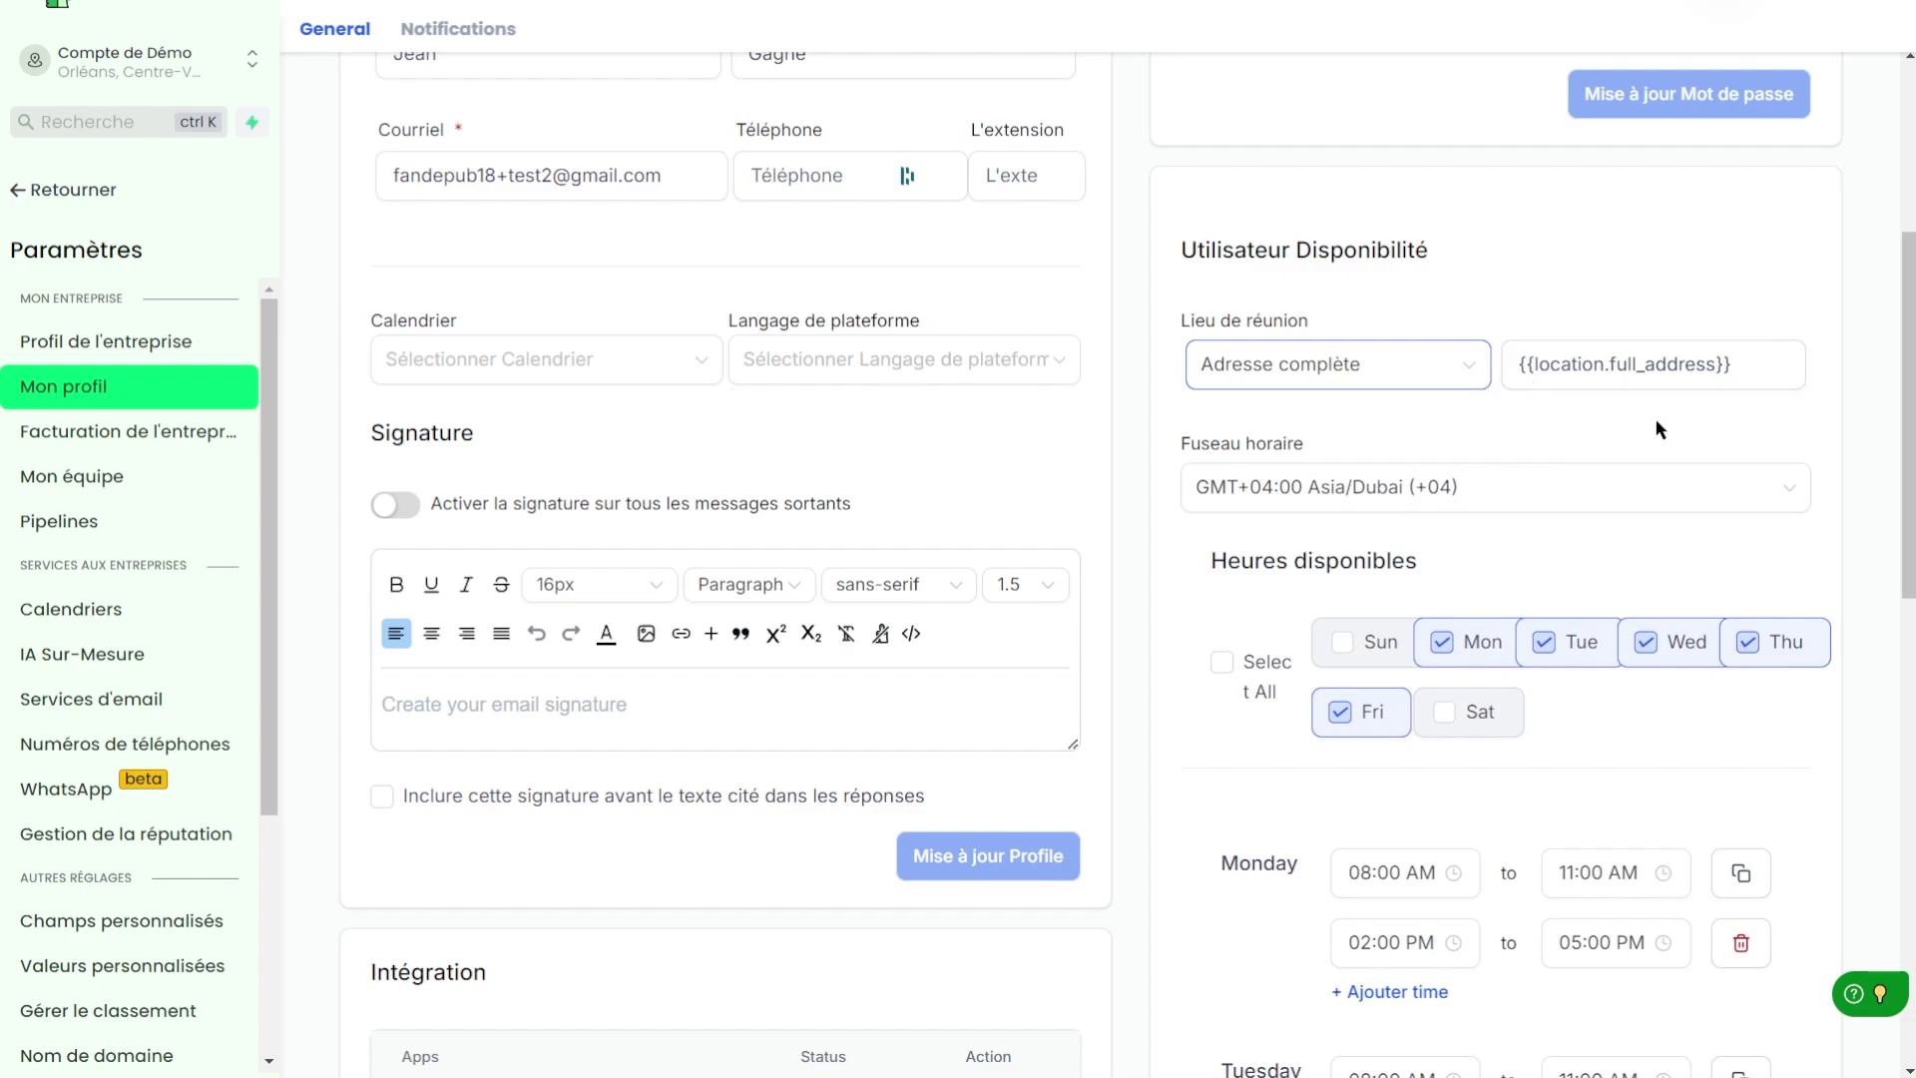
Step: Set the meeting location type to Douane with the custom location "via WhatsApp"
click(1373, 386)
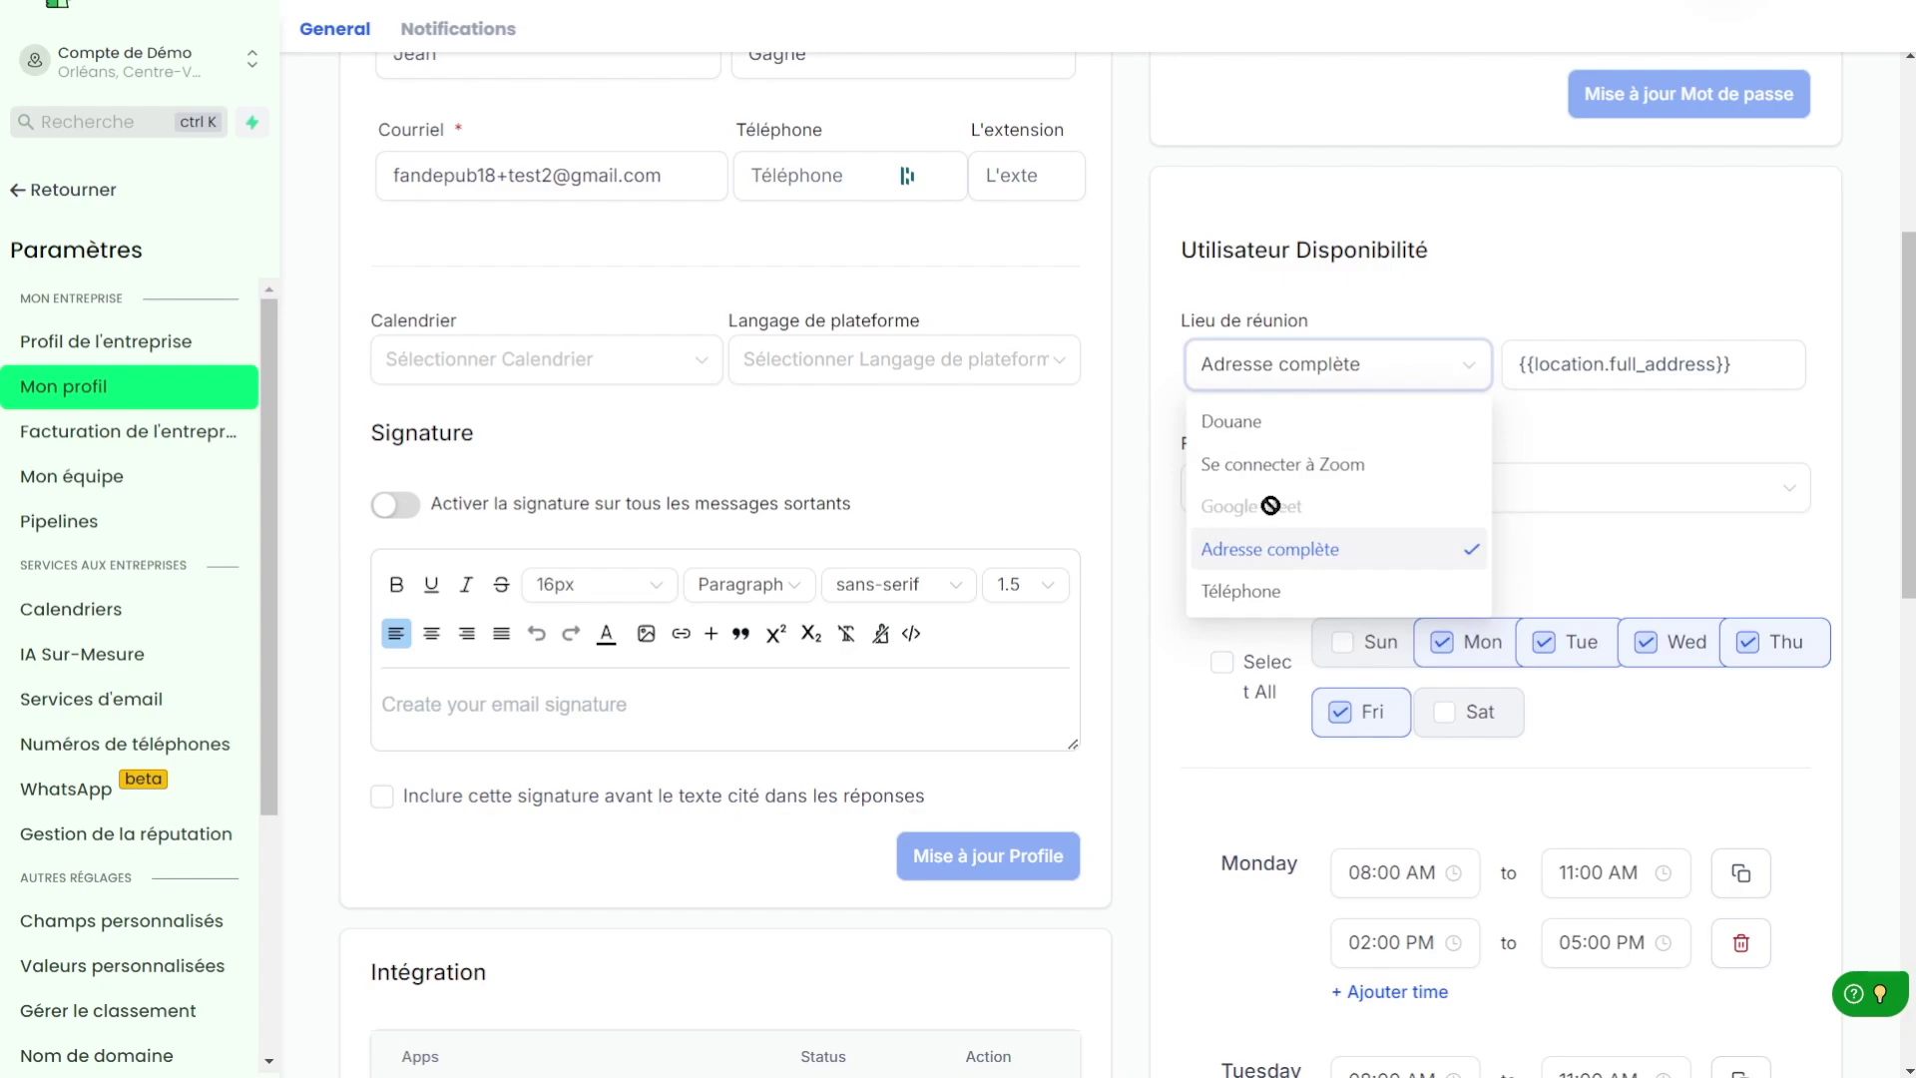
click(1247, 423)
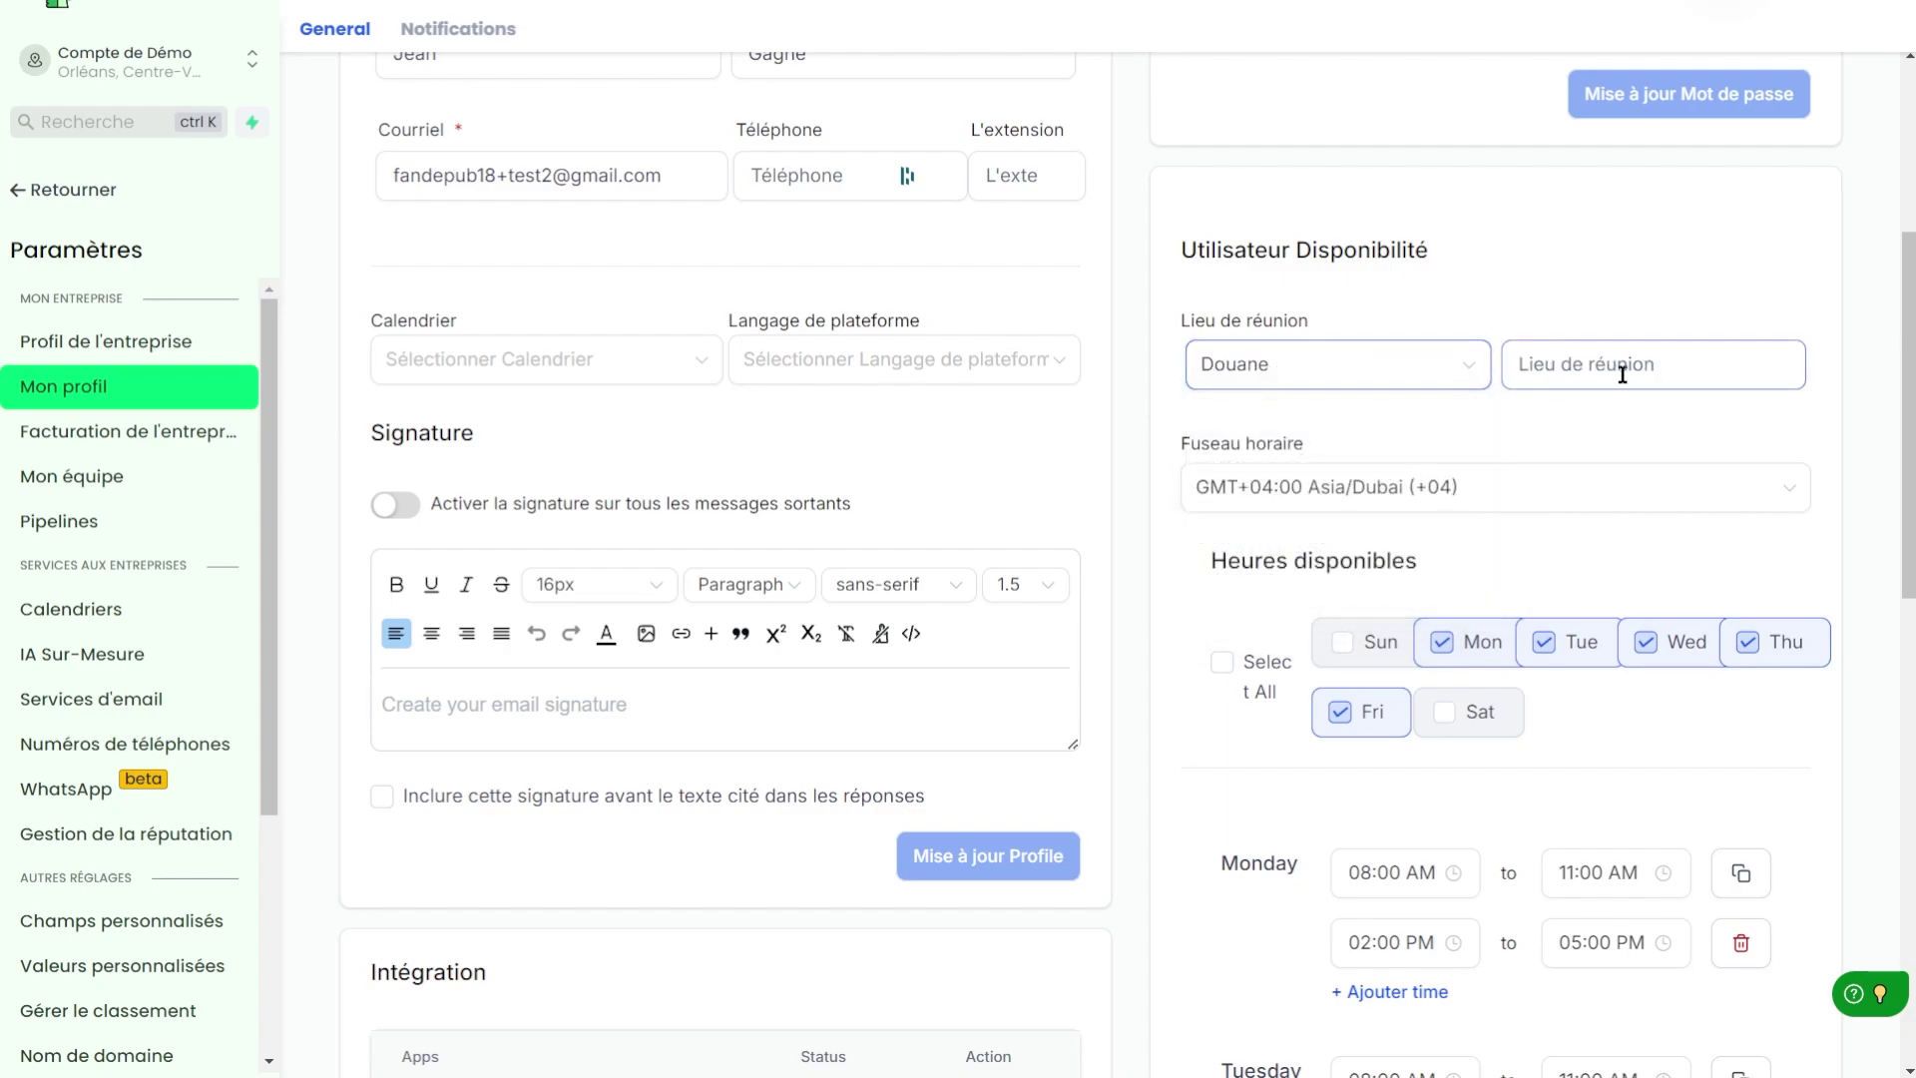
click(1624, 366)
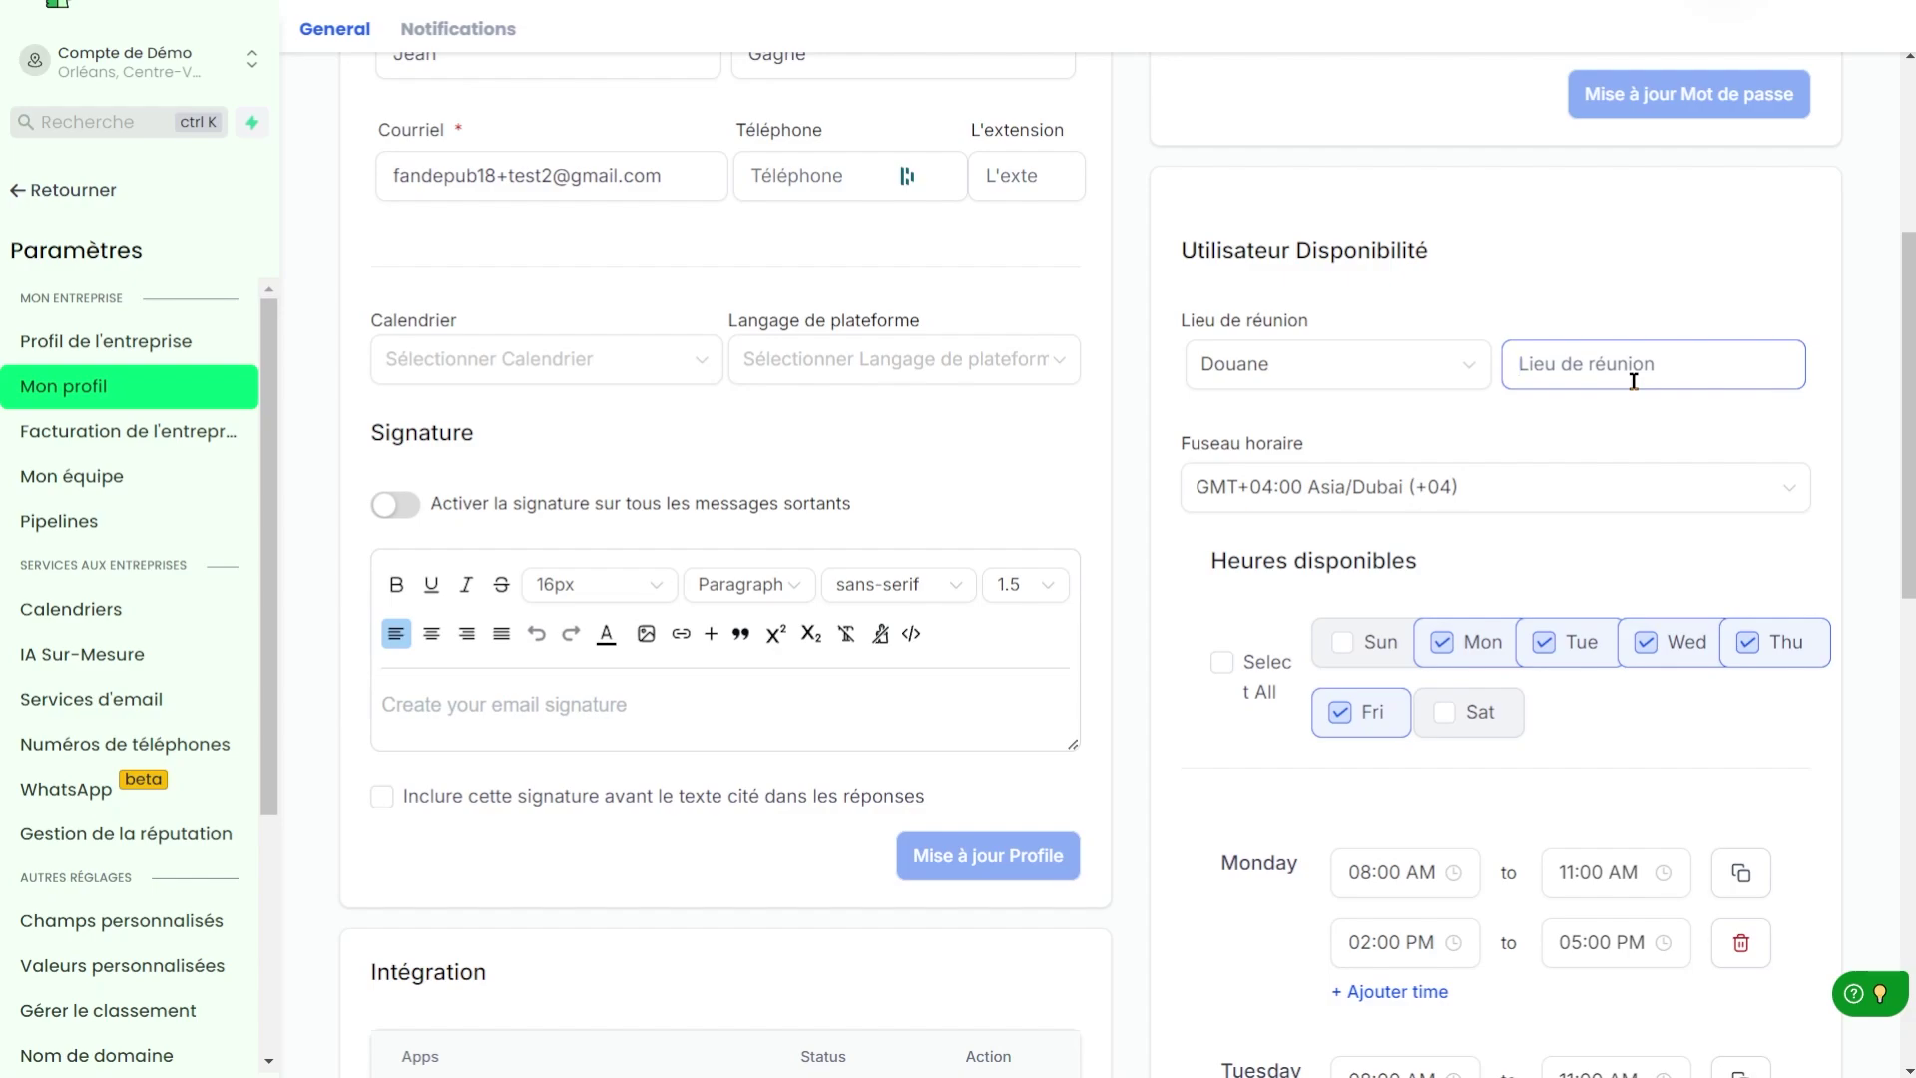
text(via WhatsApp)
Step: Examine the calendar configuration section and the calendar apps offered in the profile's Intégration list
middle_click(1667, 465)
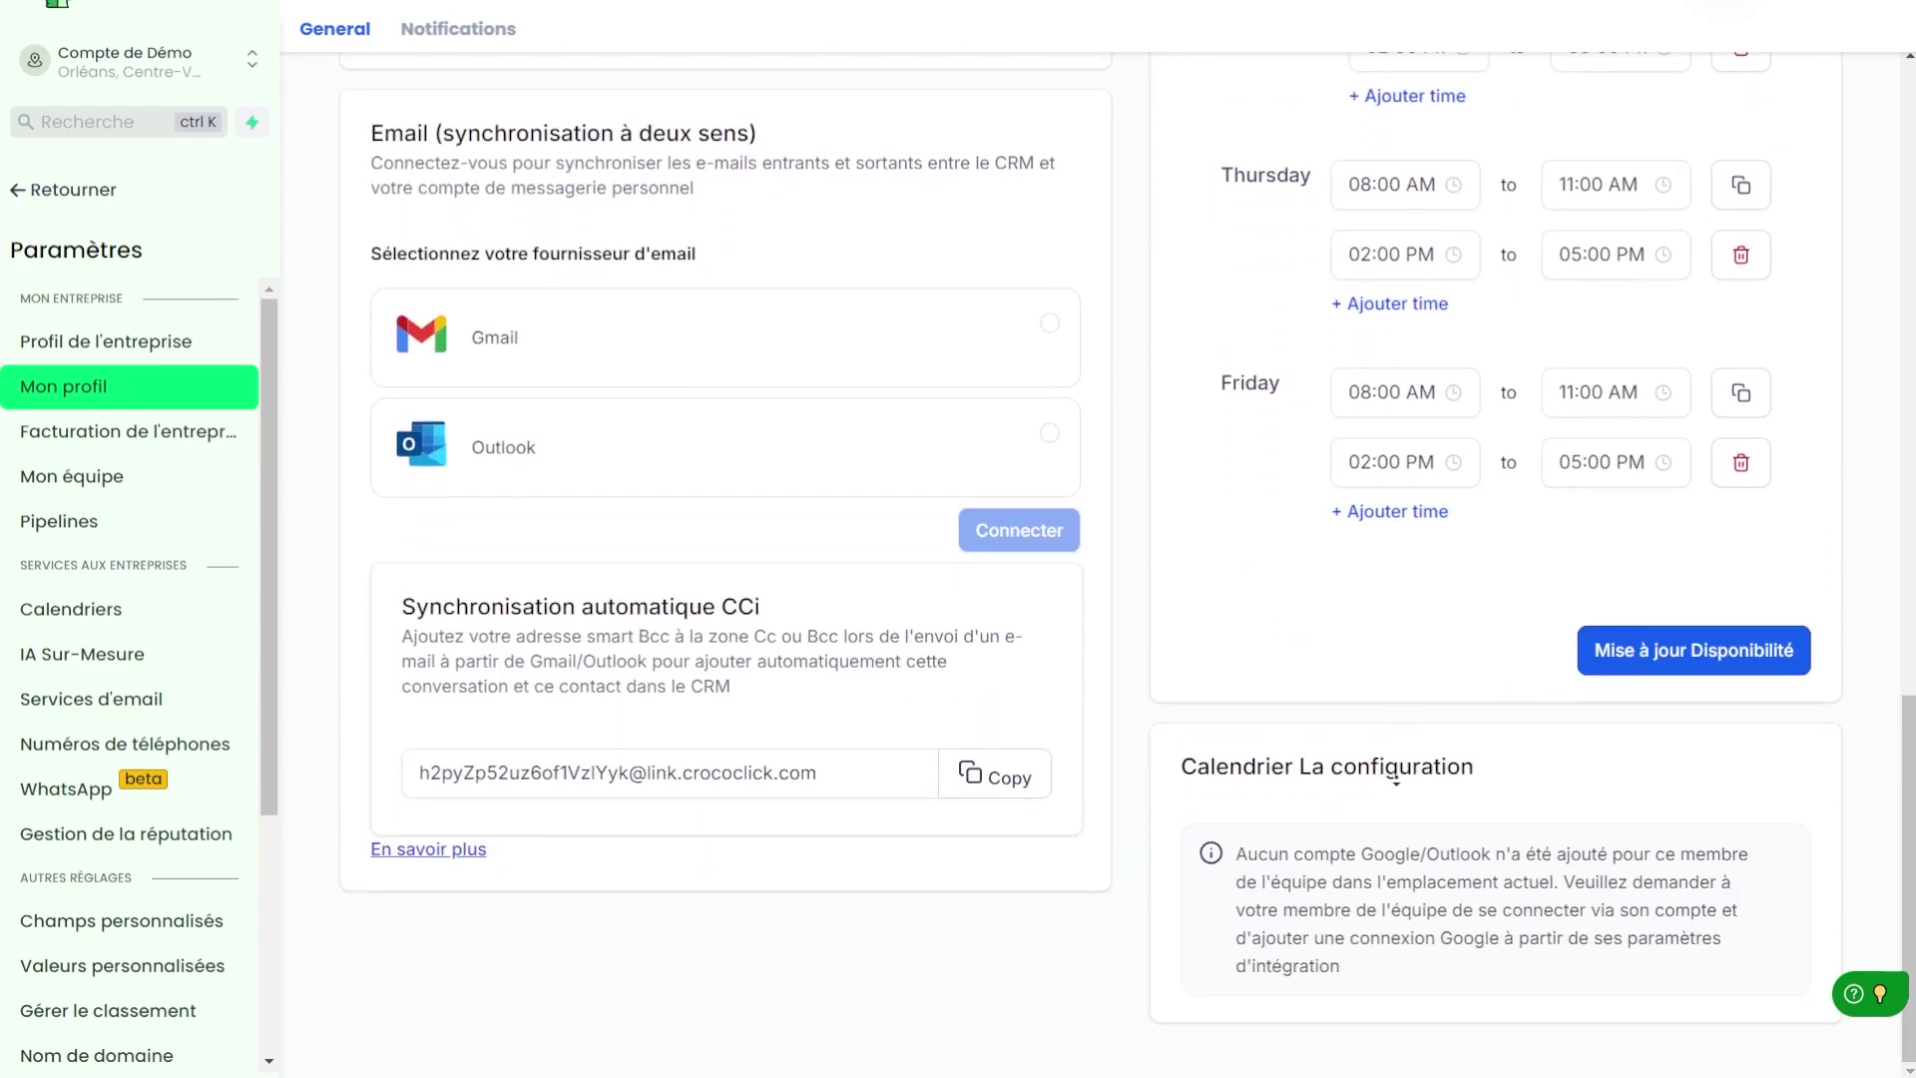
middle_click(1396, 779)
middle_click(1514, 814)
scroll(1514, 813, up, 8)
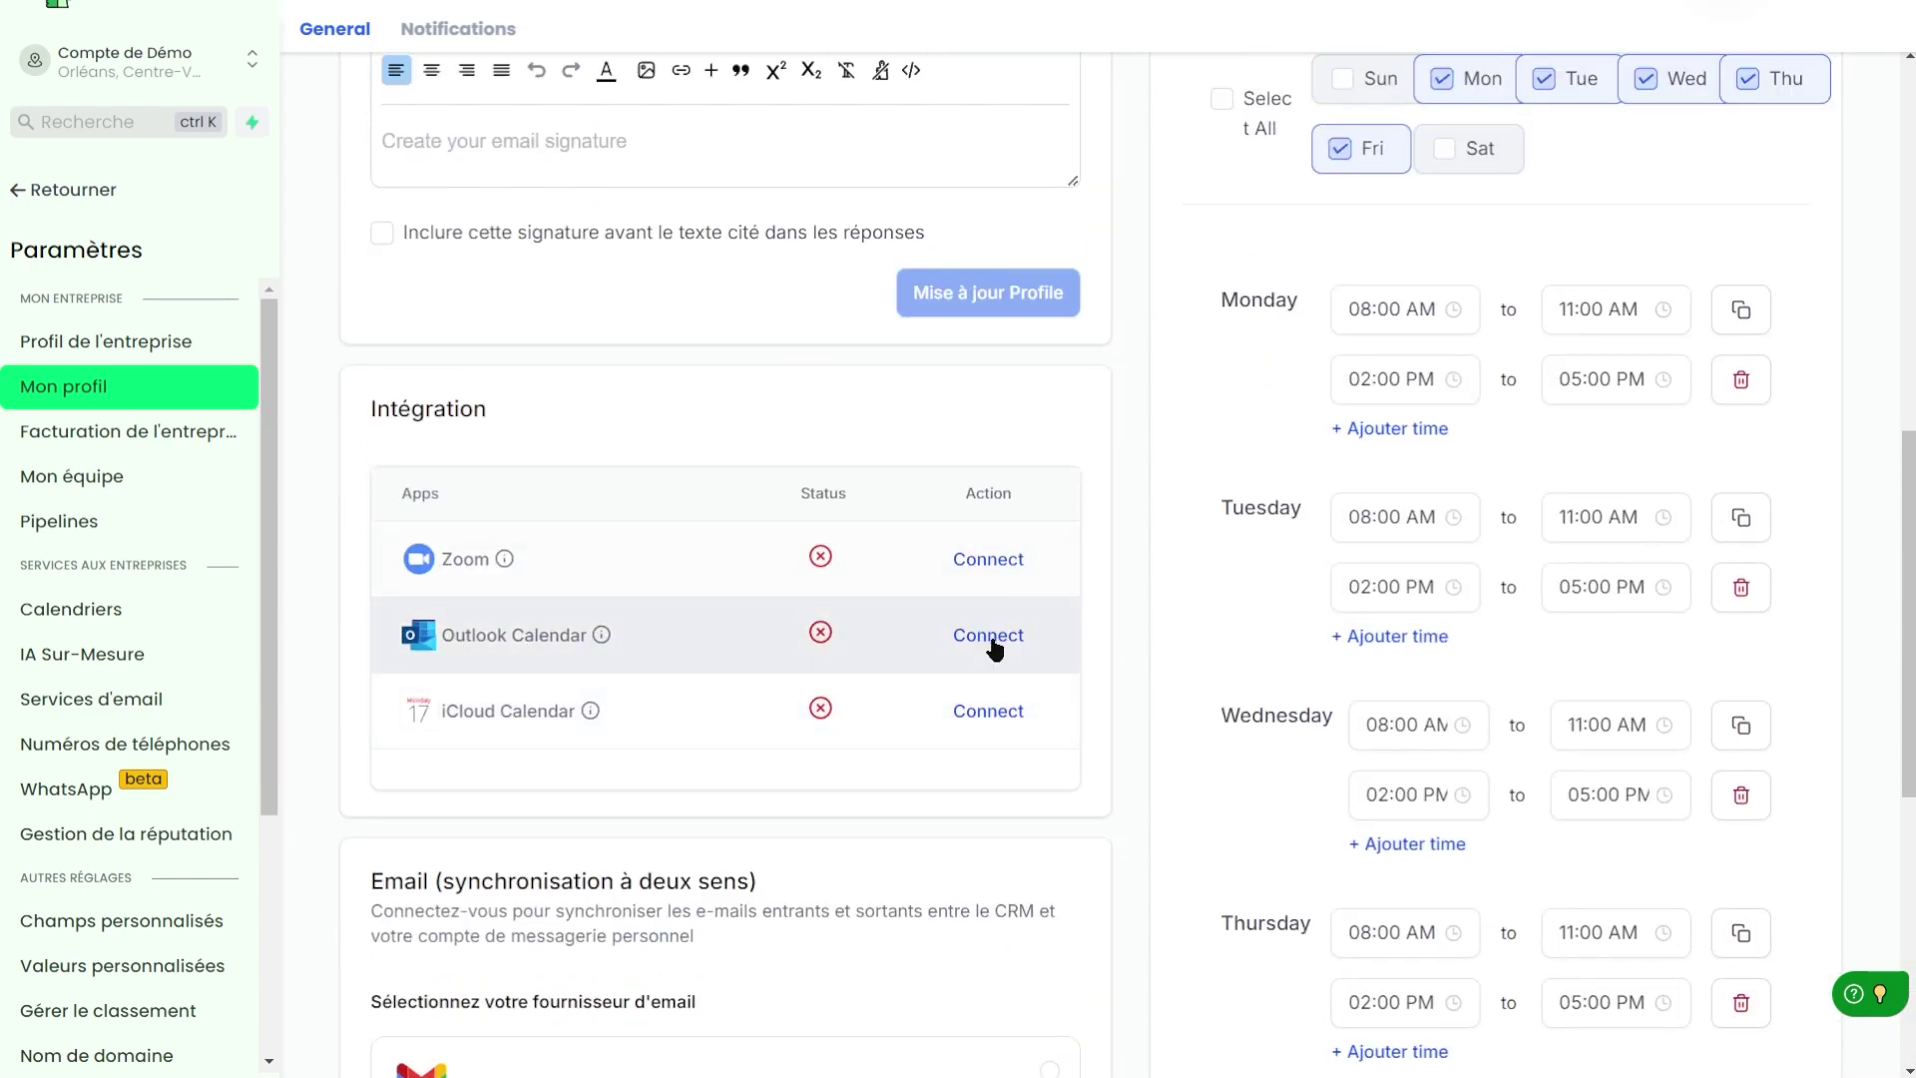
Step: Open the account's Intégrations settings and check which Google account is connected
middle_click(1173, 950)
scroll(1173, 950, down, 1)
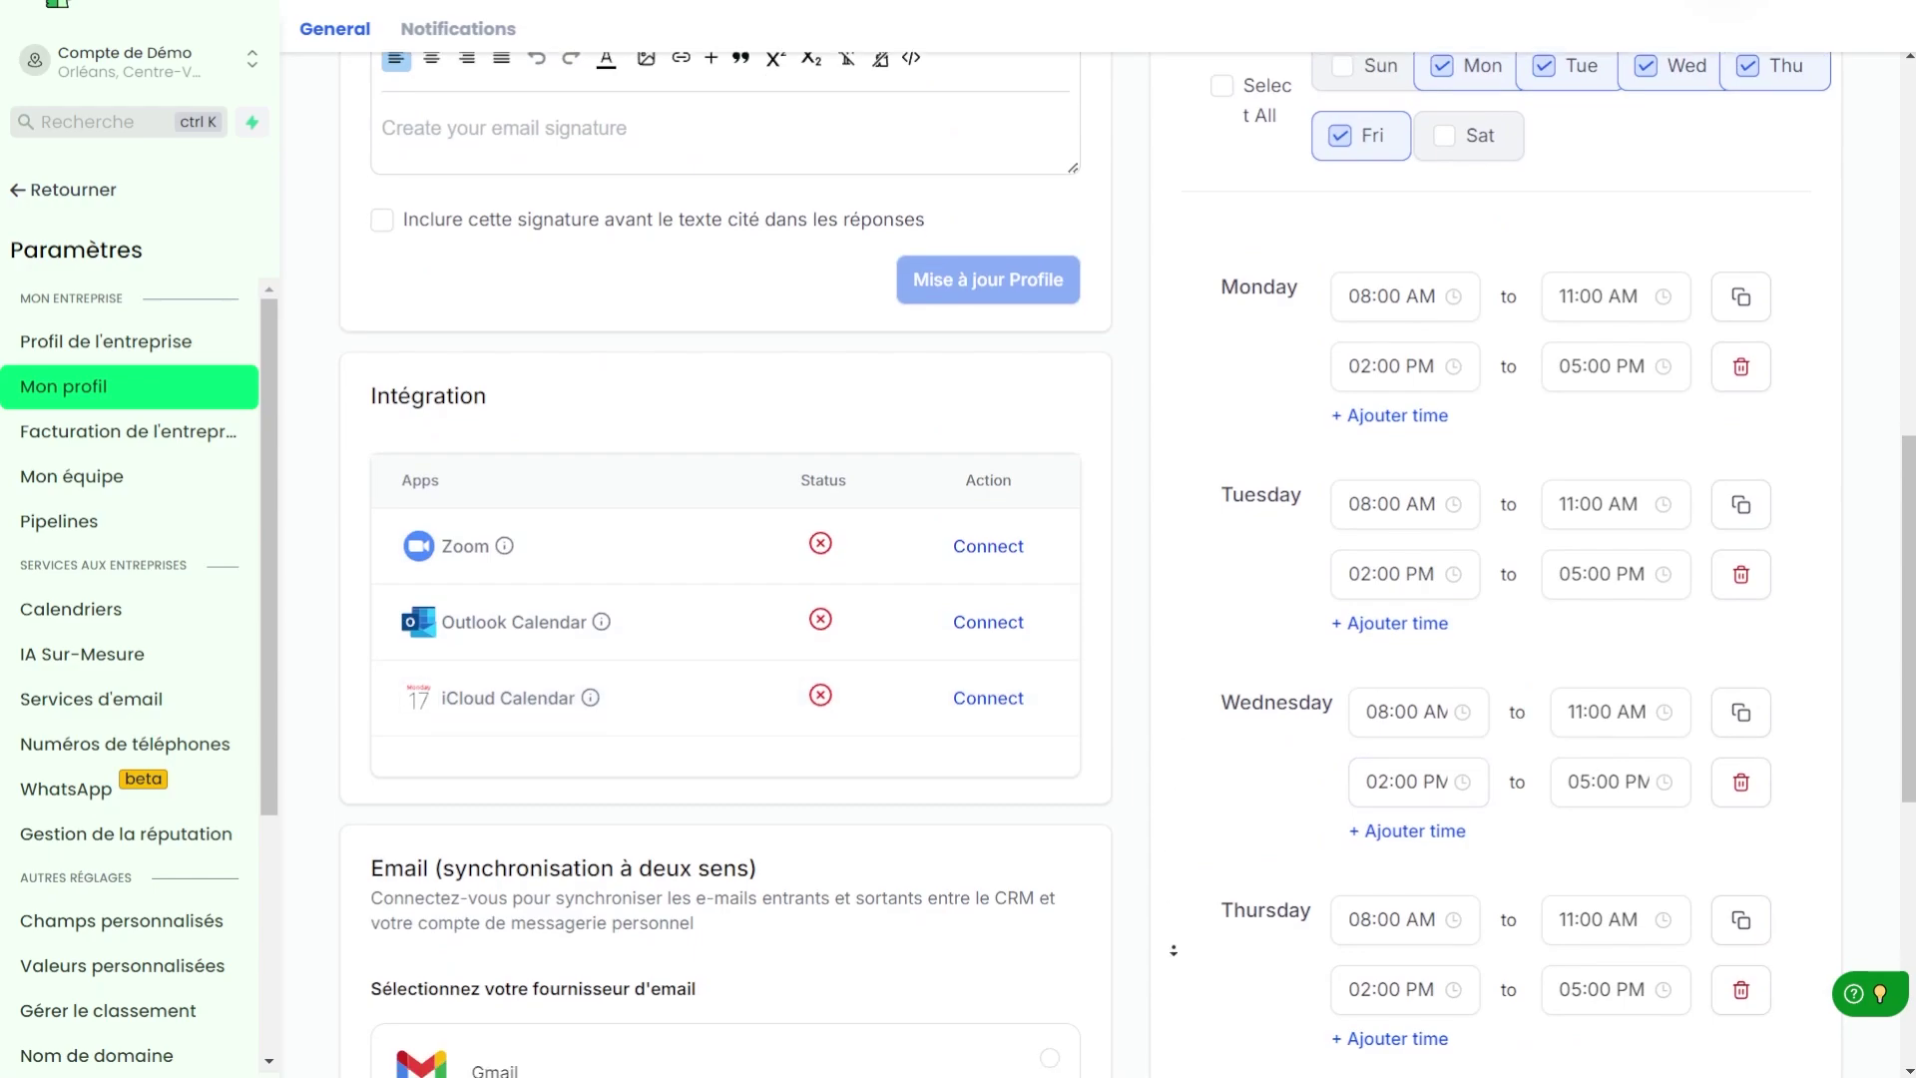
scroll(1174, 950, down, 7)
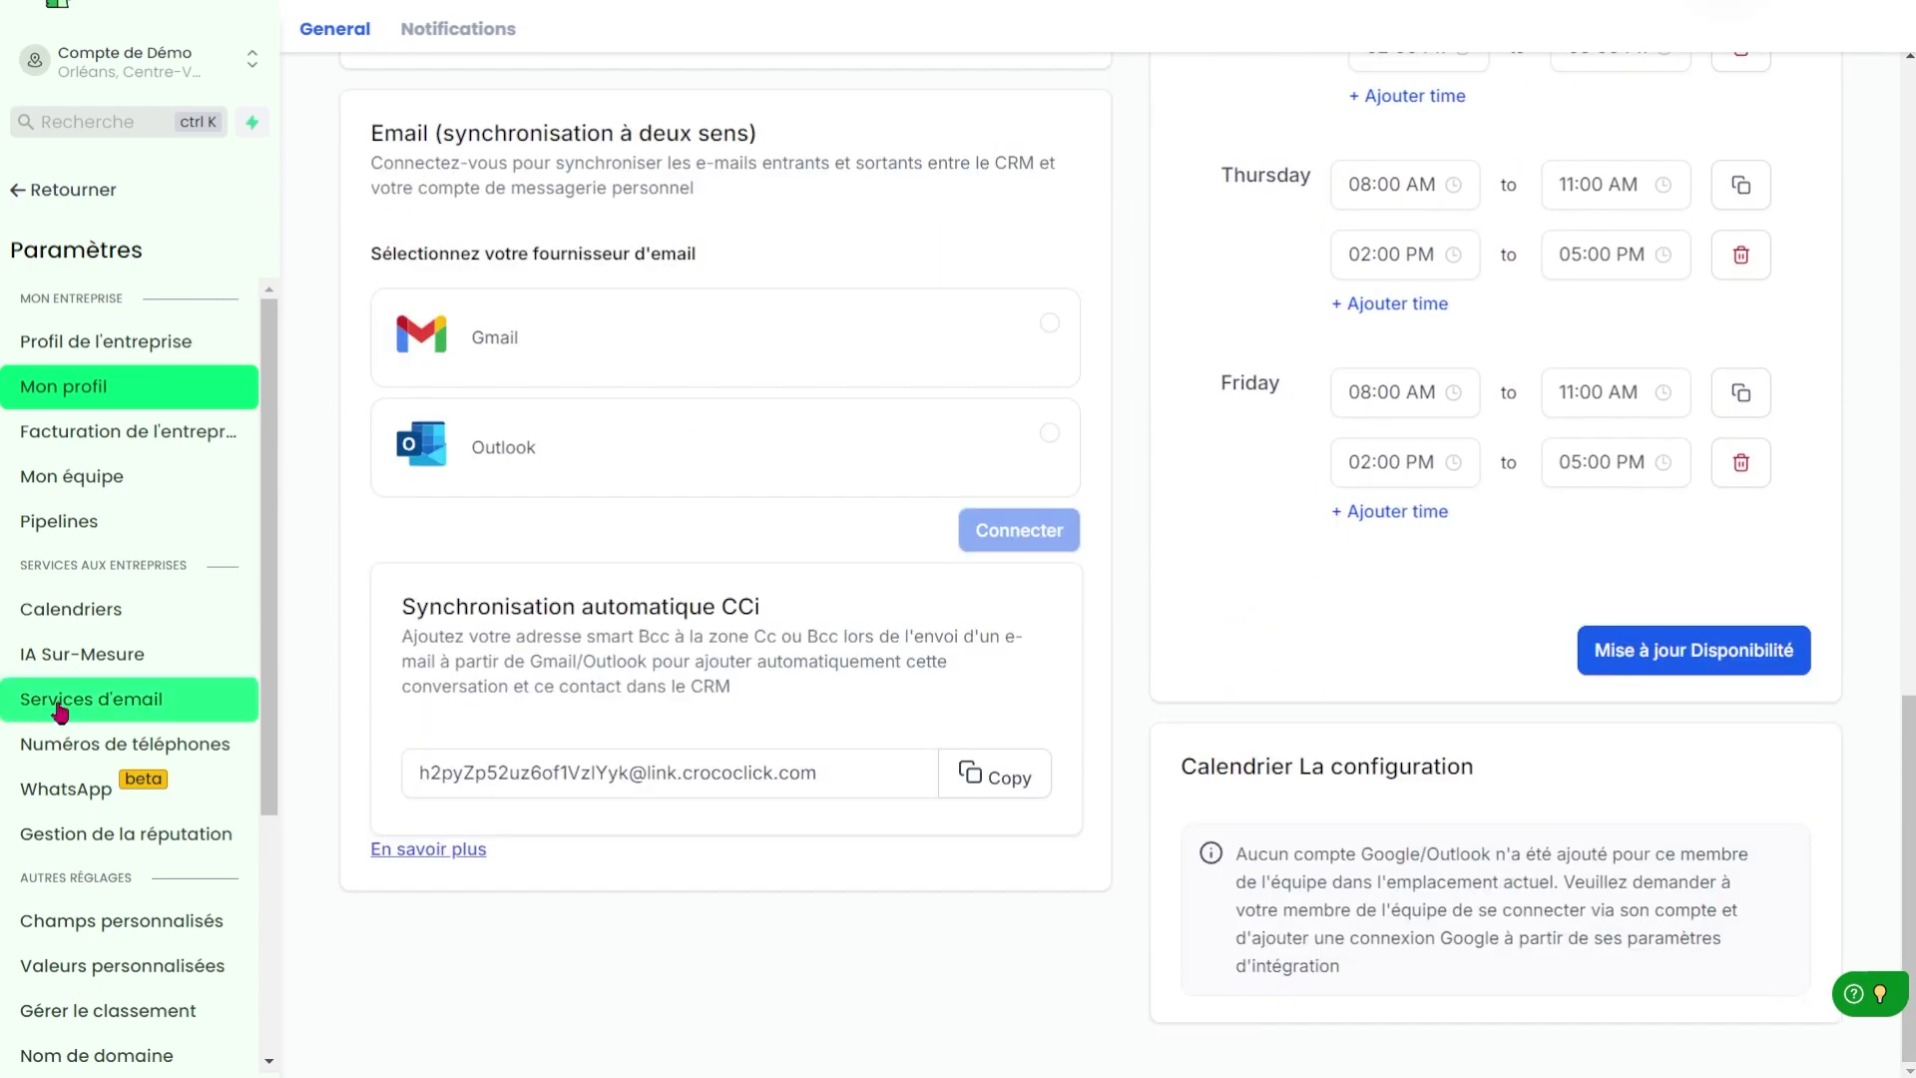
drag(269, 695, 286, 950)
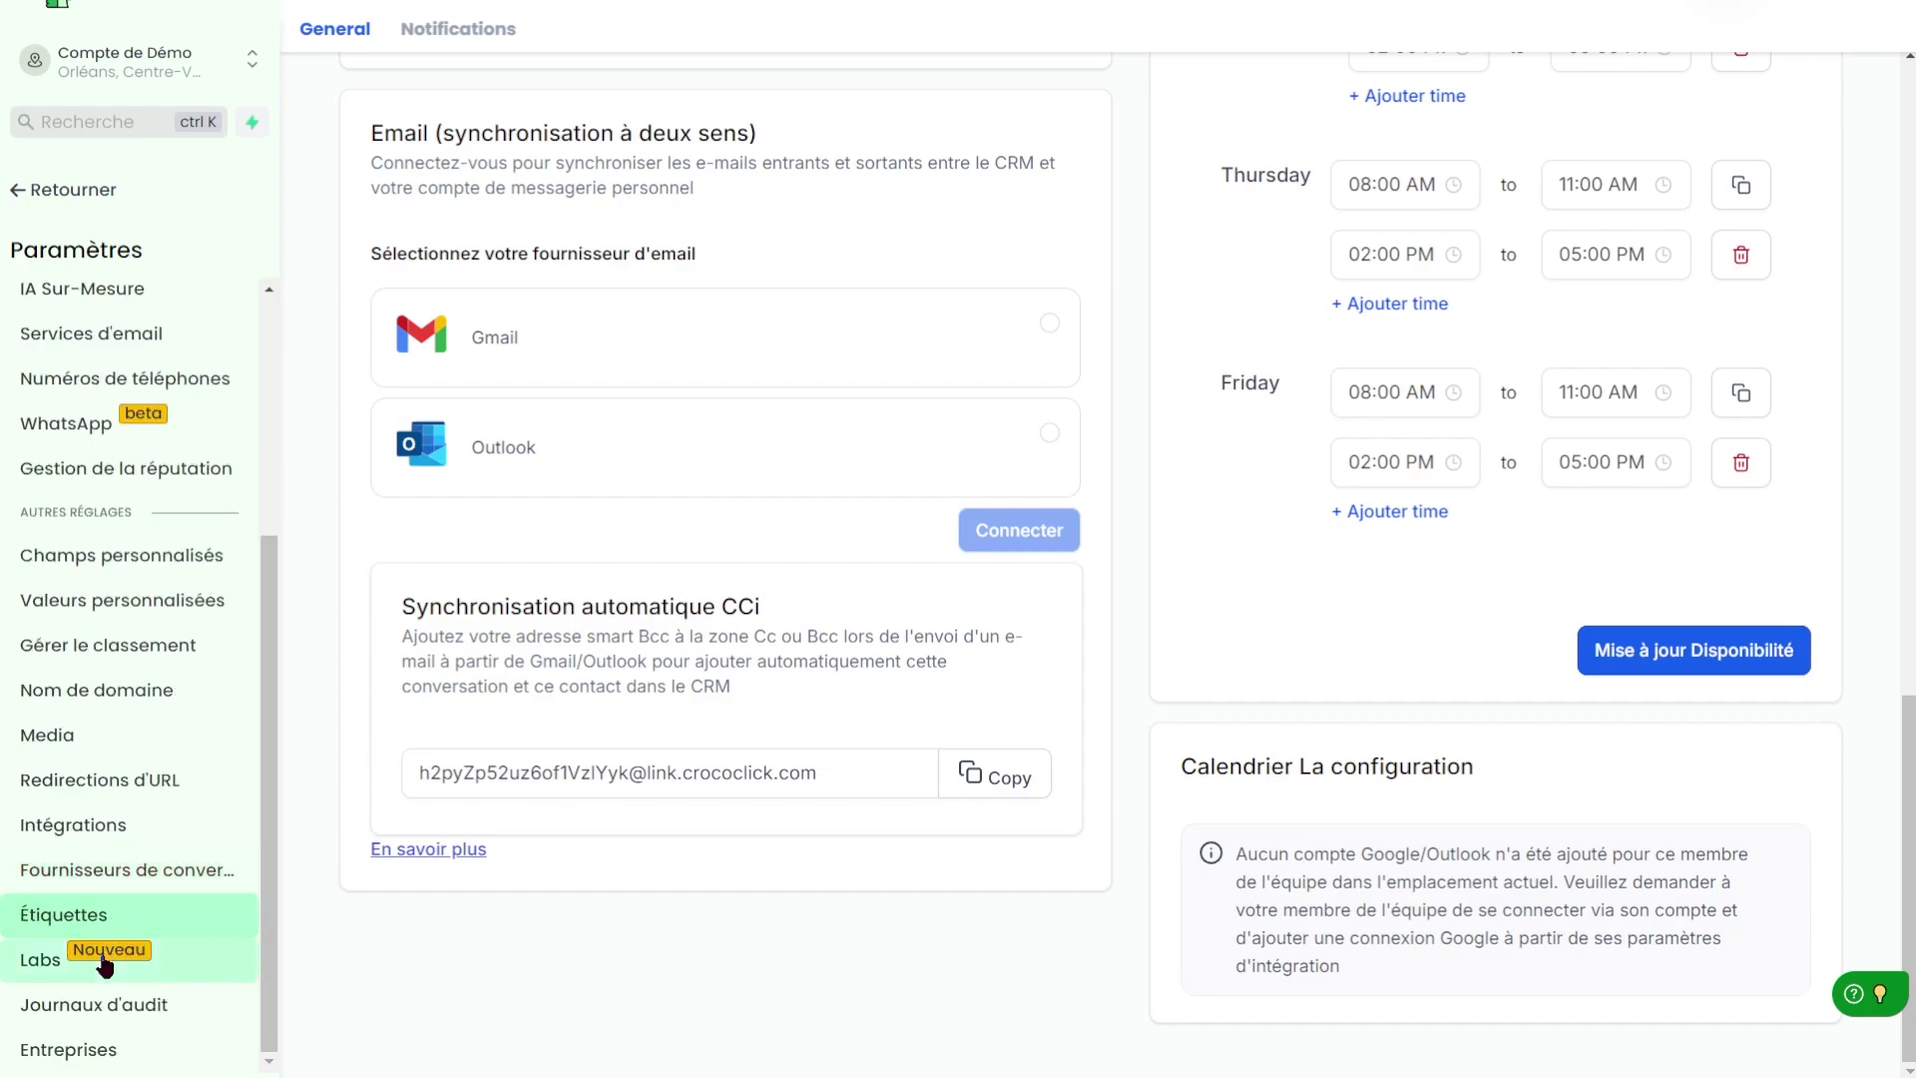
click(100, 836)
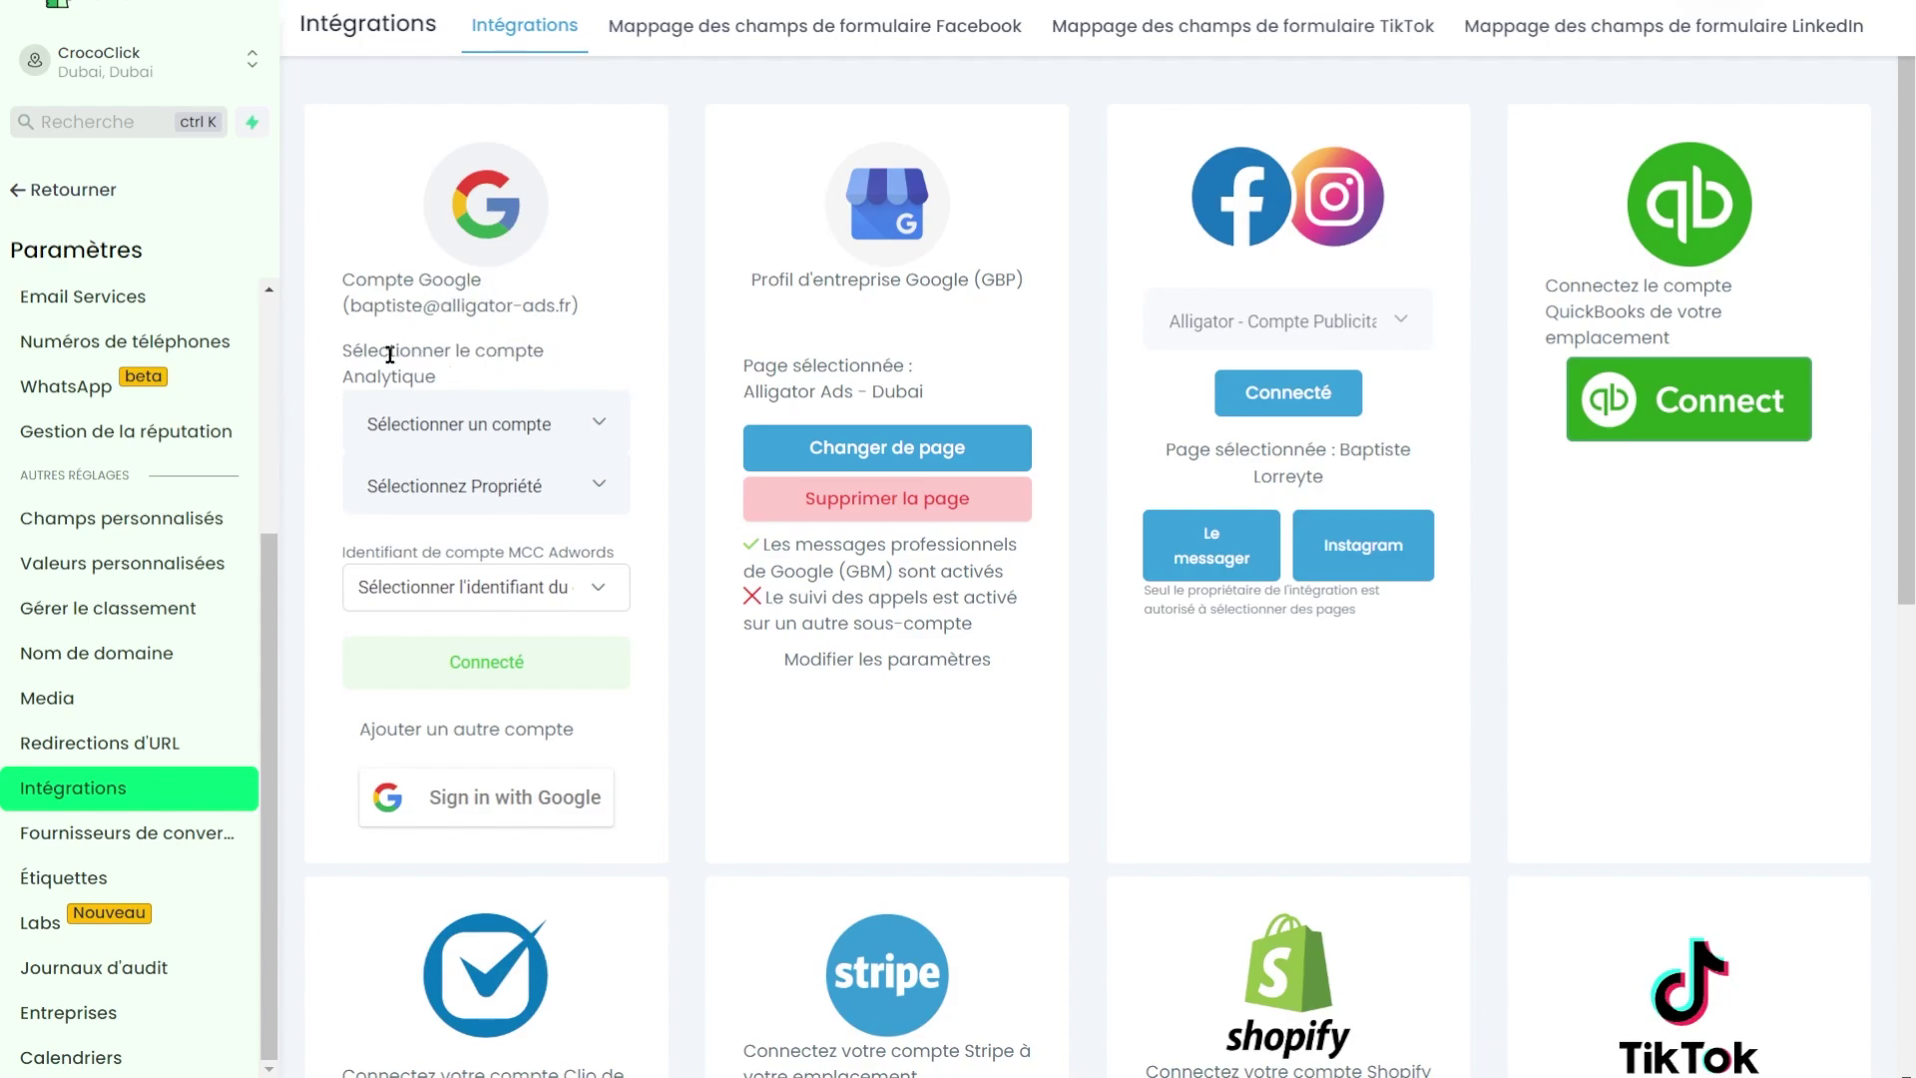
drag(376, 299, 620, 288)
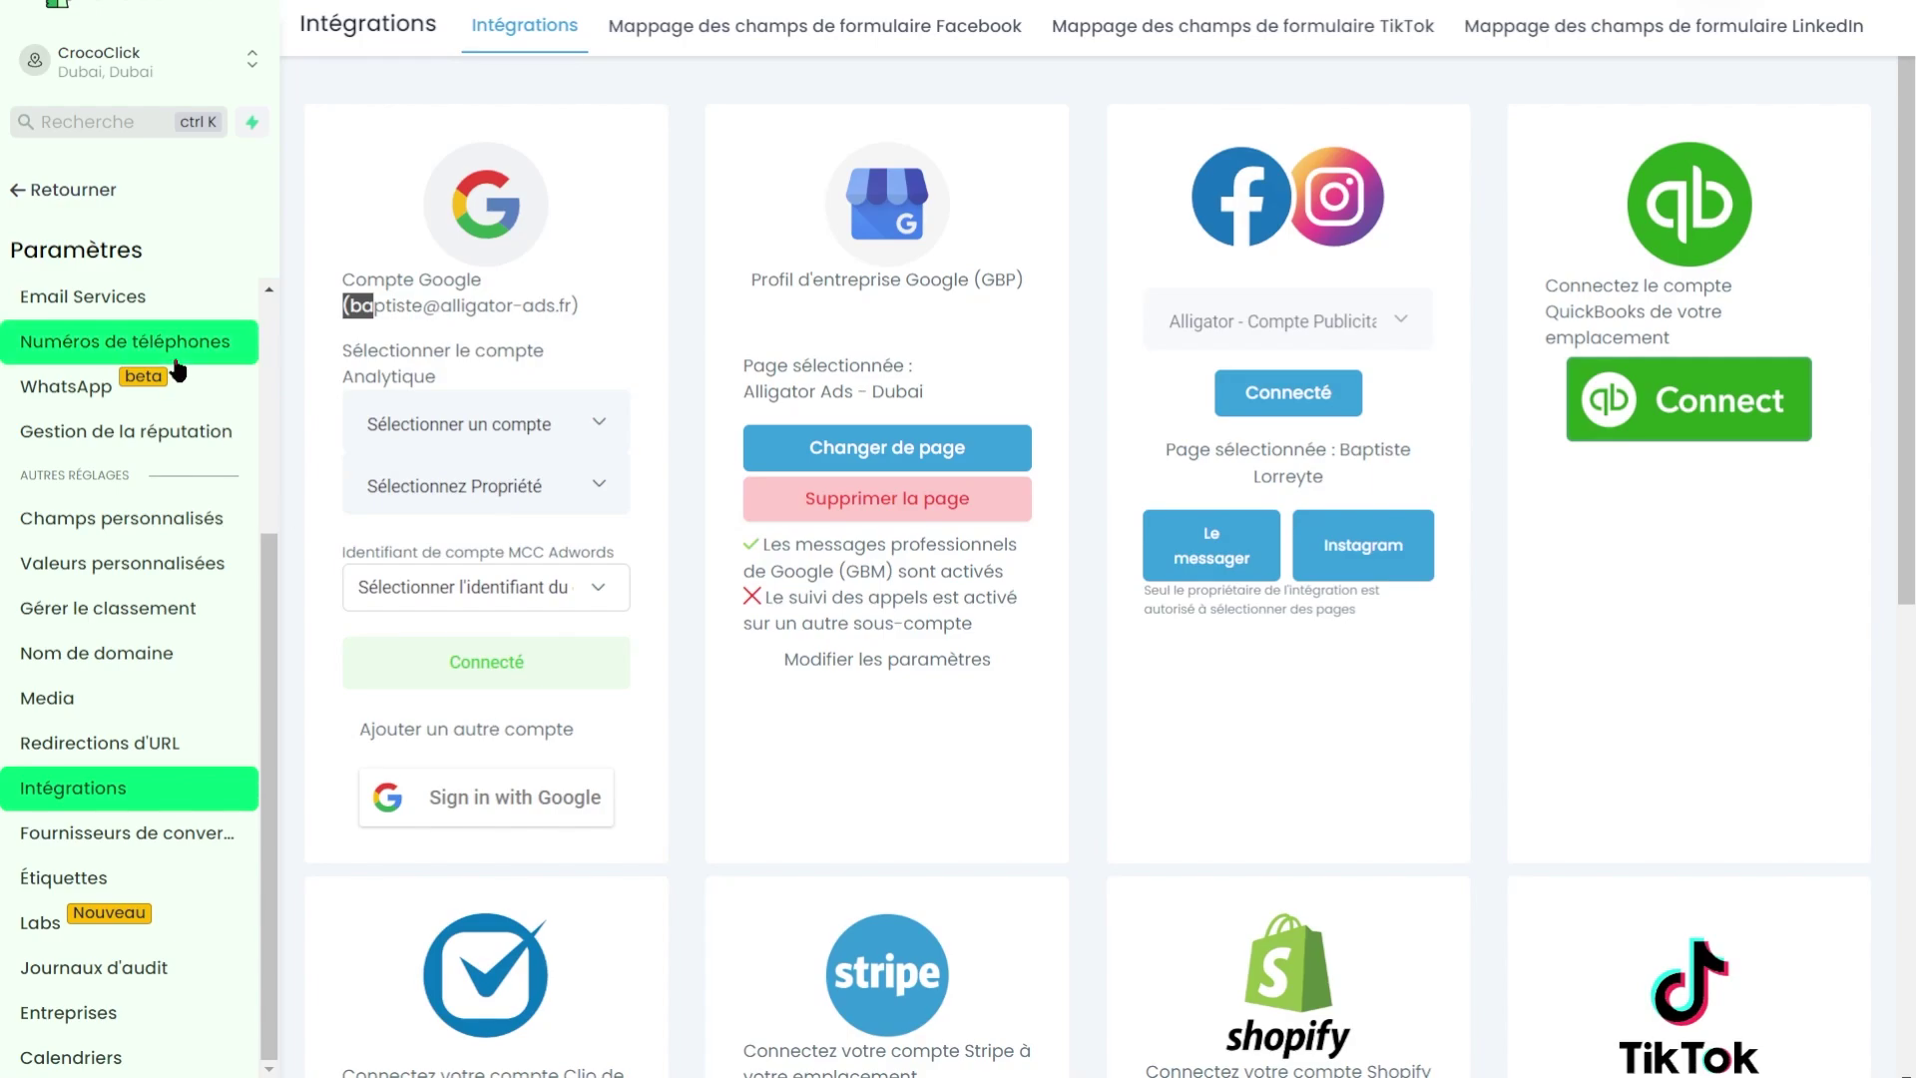
Step: Open Mon profil and examine the Calendrier primaire and Vérifier les conflits settings in the calendar configuration, including their help notes
scroll(201, 659, up, 2)
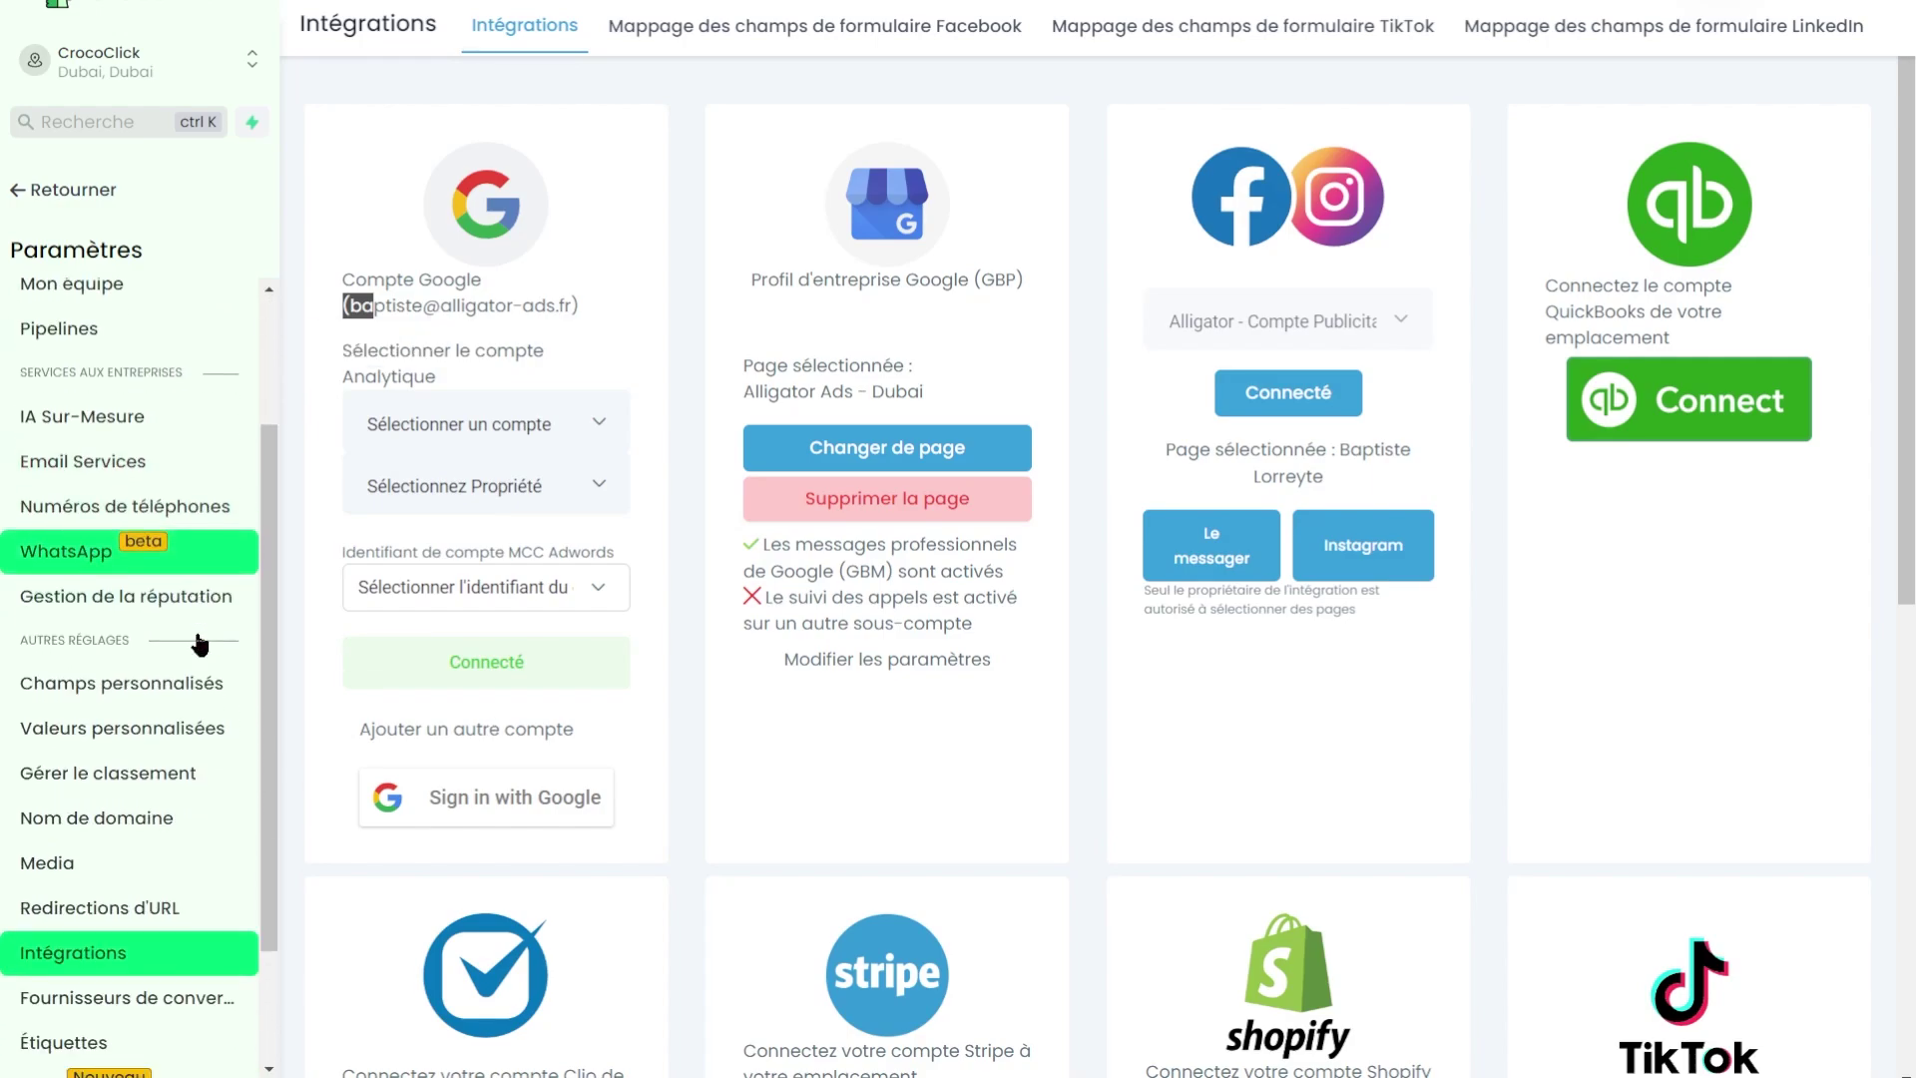
scroll(200, 644, up, 2)
click(80, 387)
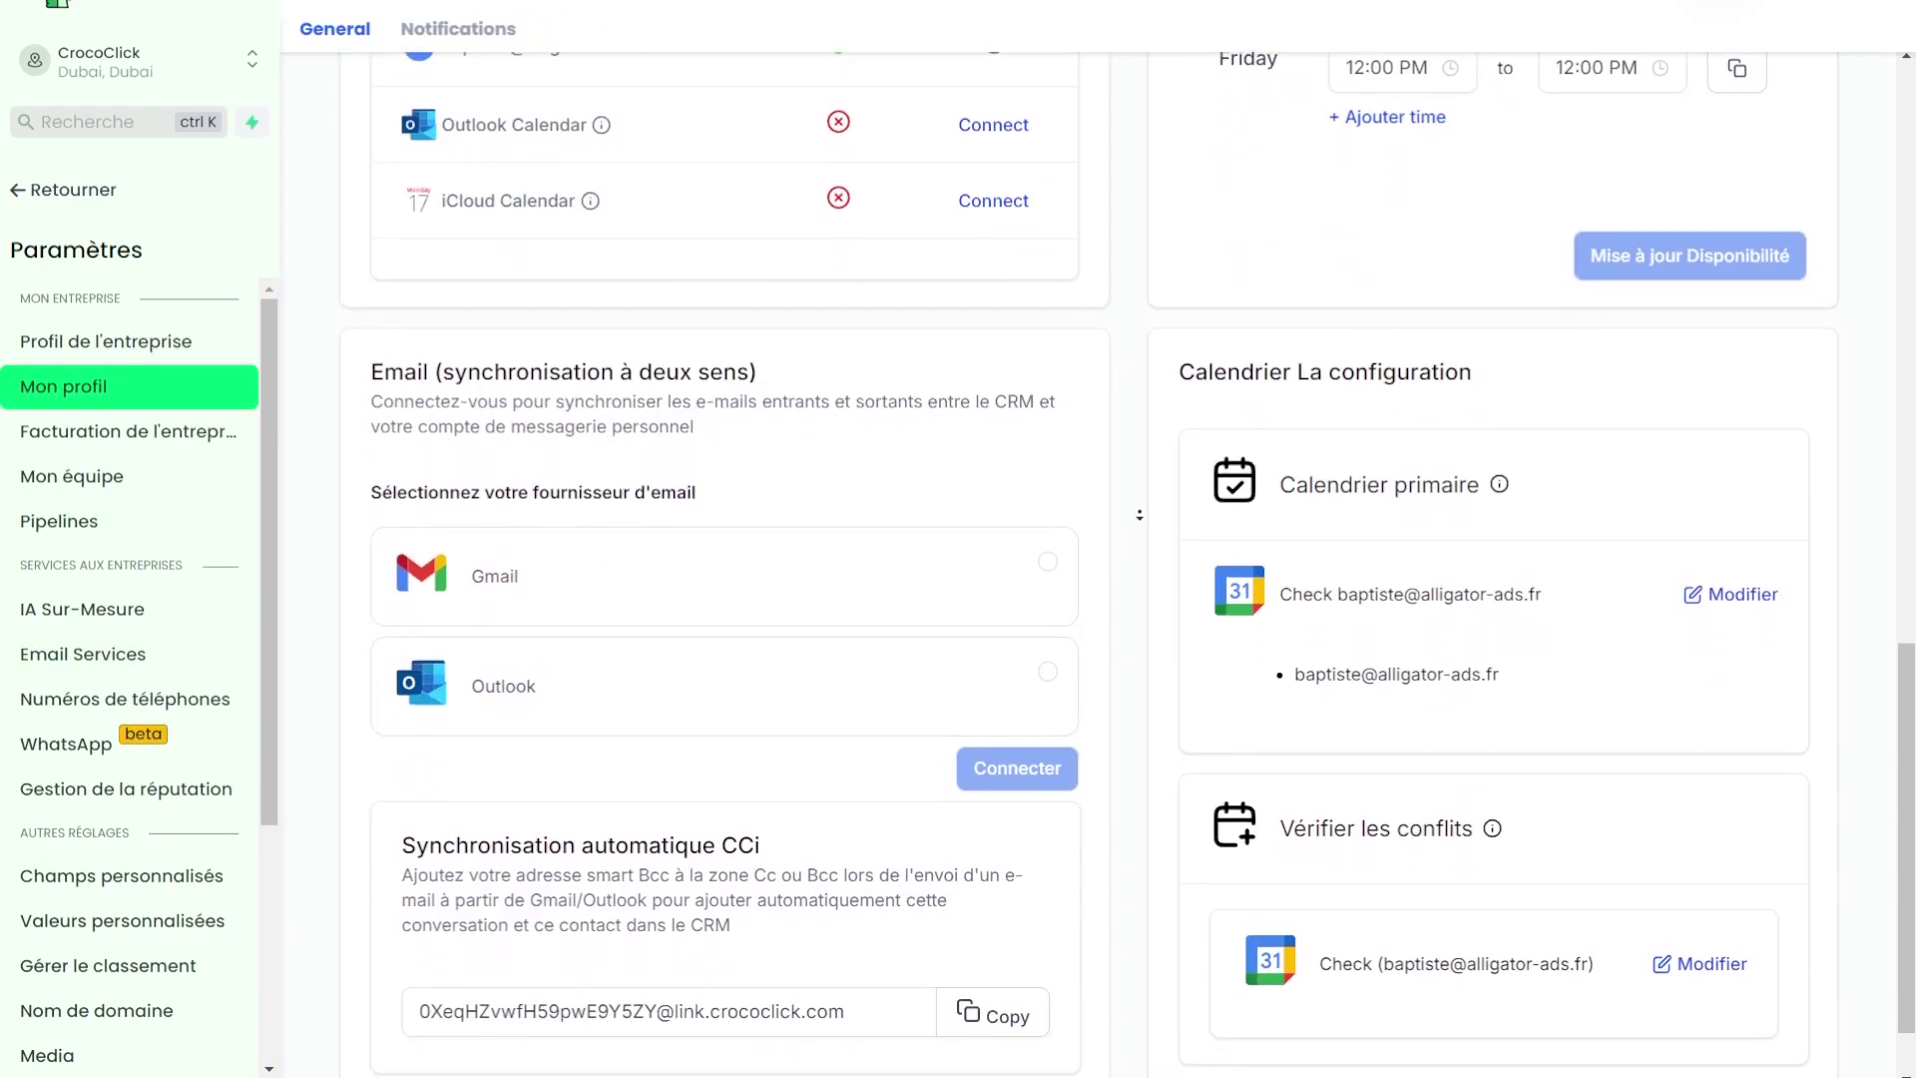
scroll(1139, 515, down, 1)
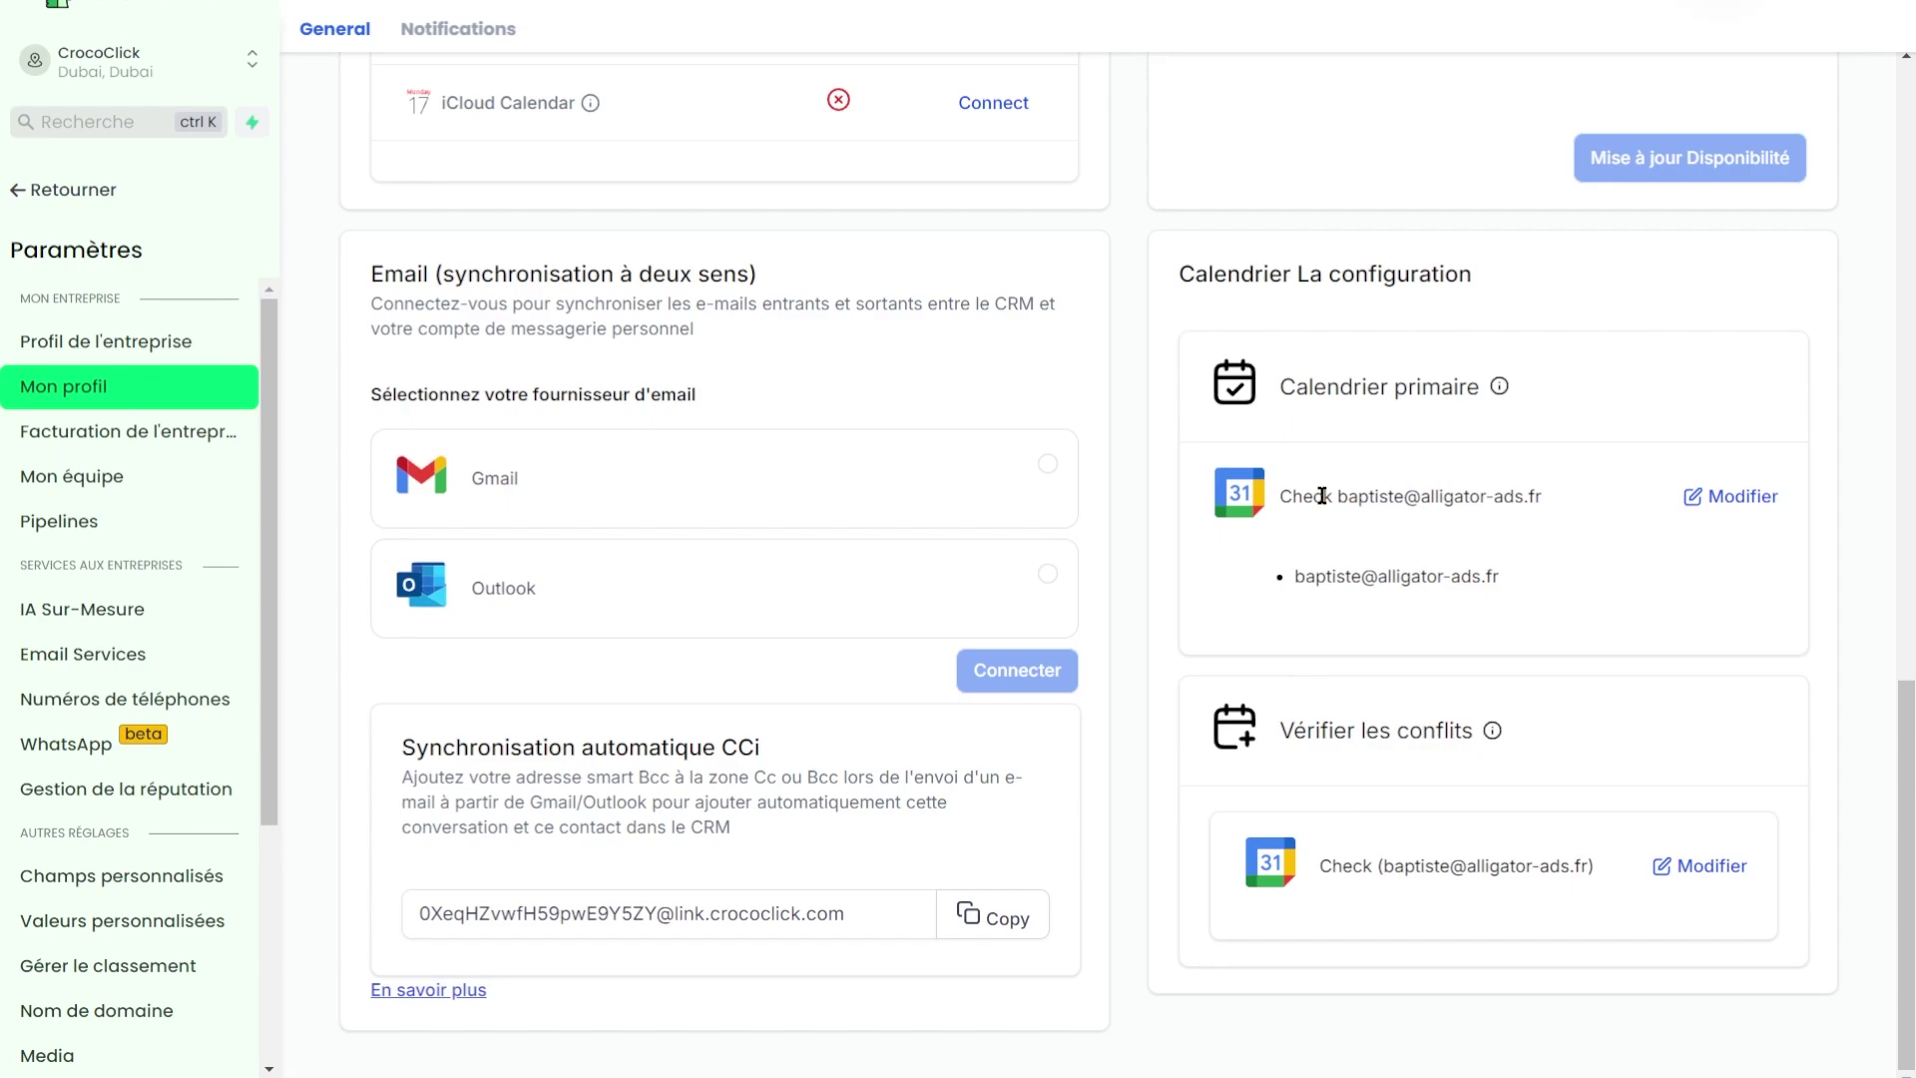
drag(1319, 496, 1548, 505)
click(1507, 486)
mouse_move(1501, 389)
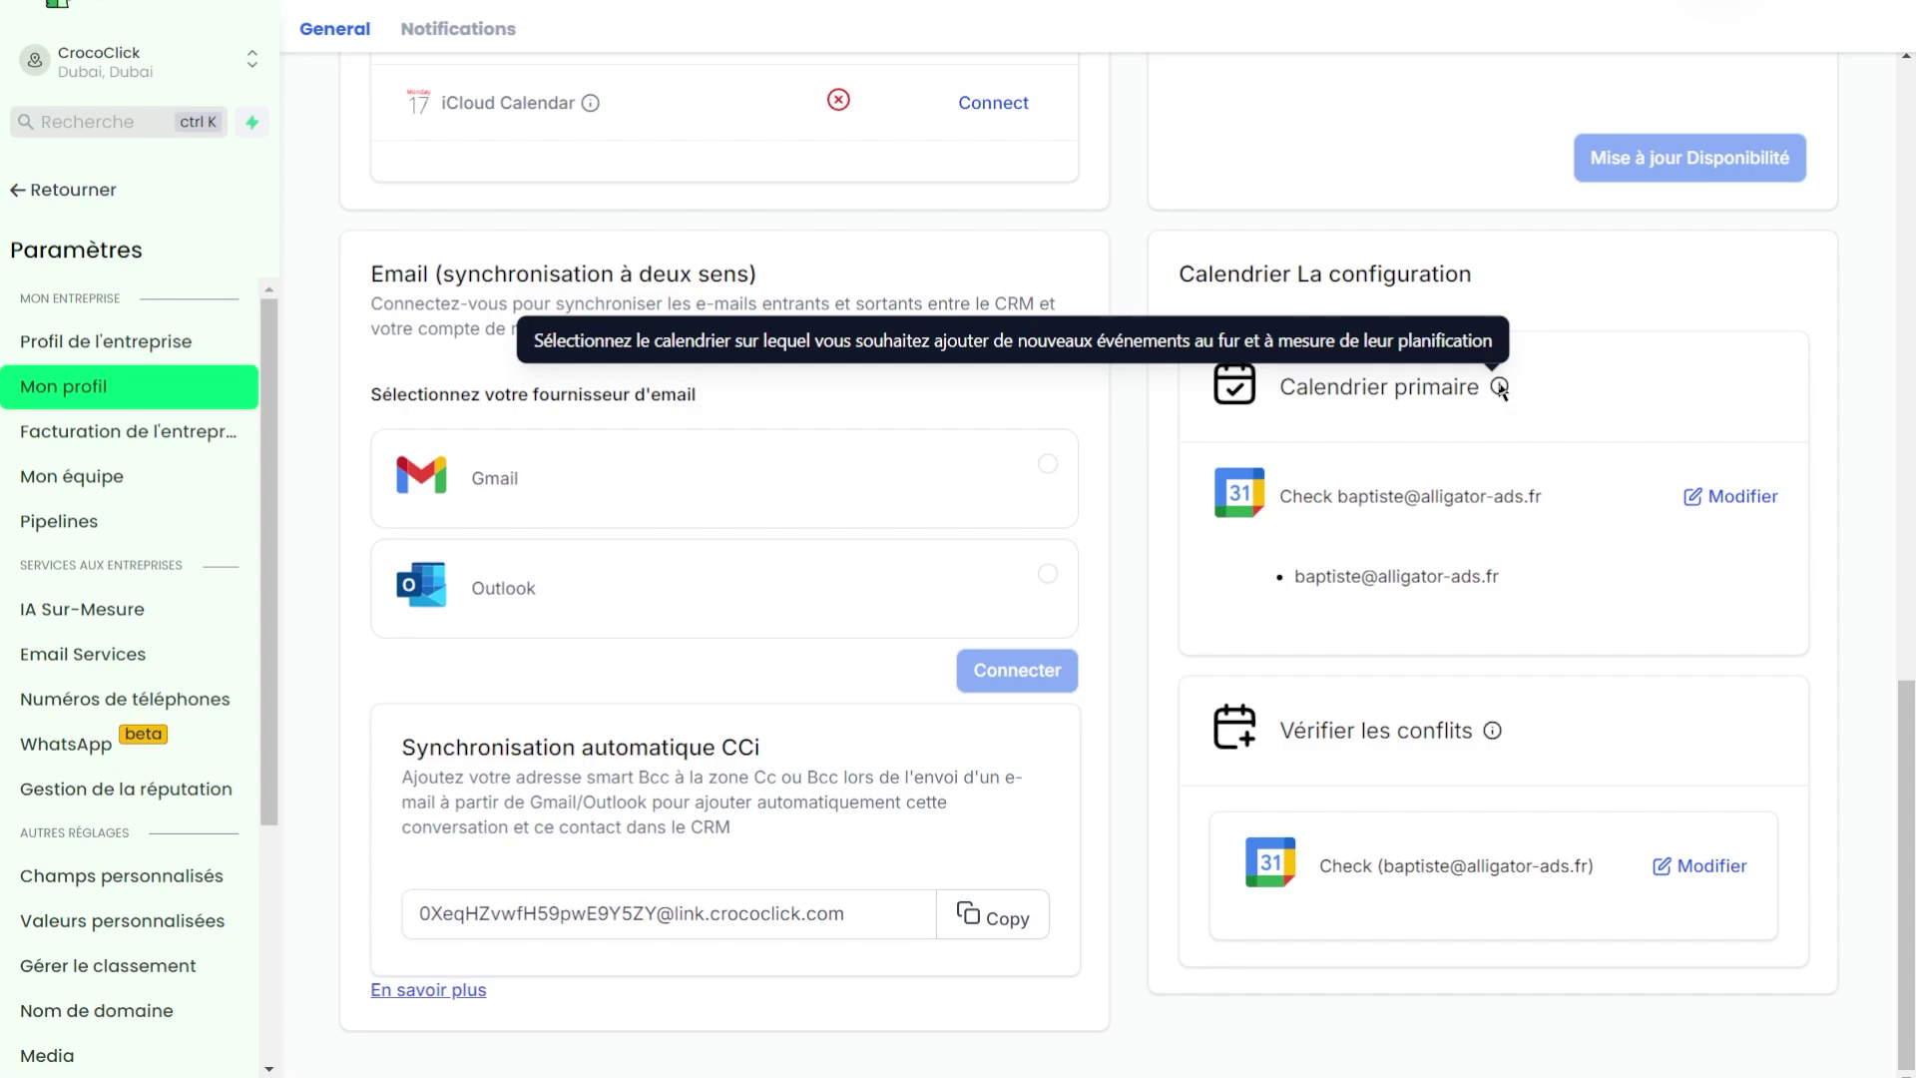
mouse_move(1491, 738)
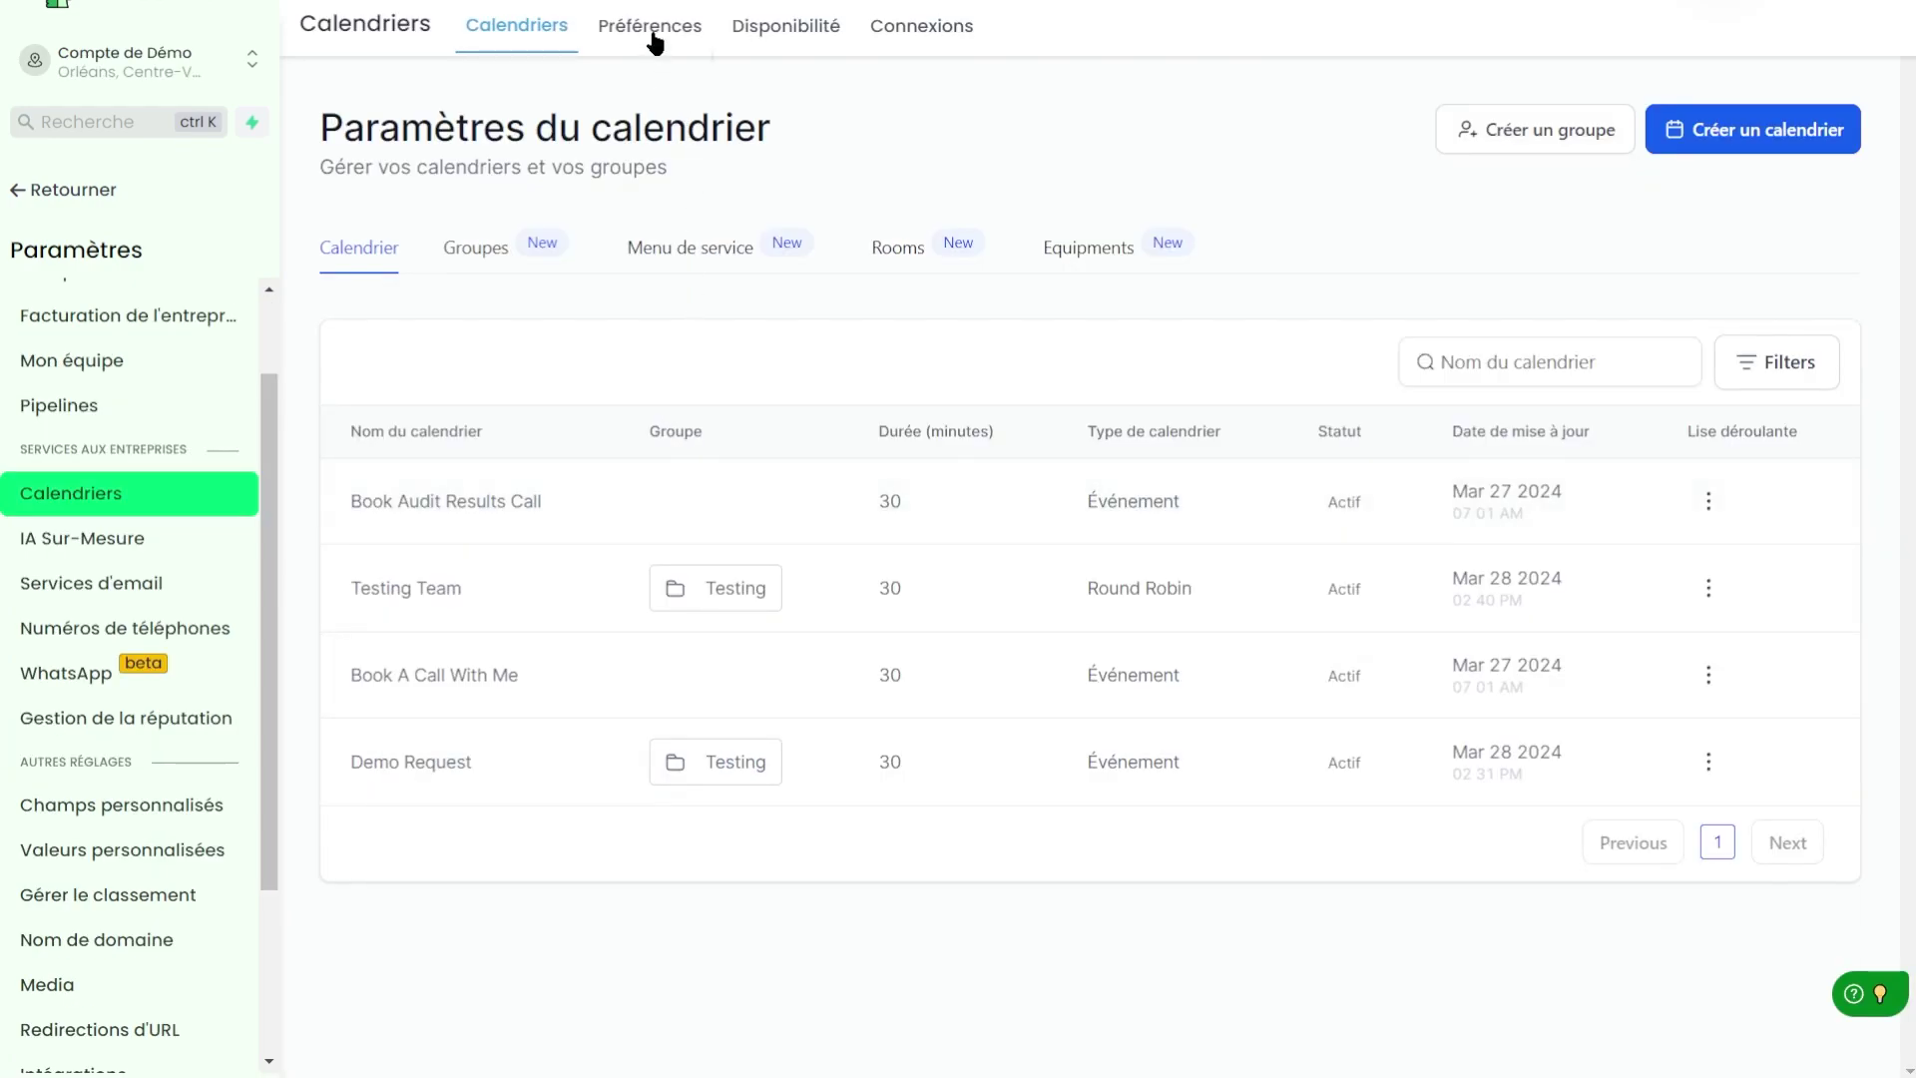
Step: Open the calendar account preferences and set the in-app week start day to Lundi
click(649, 30)
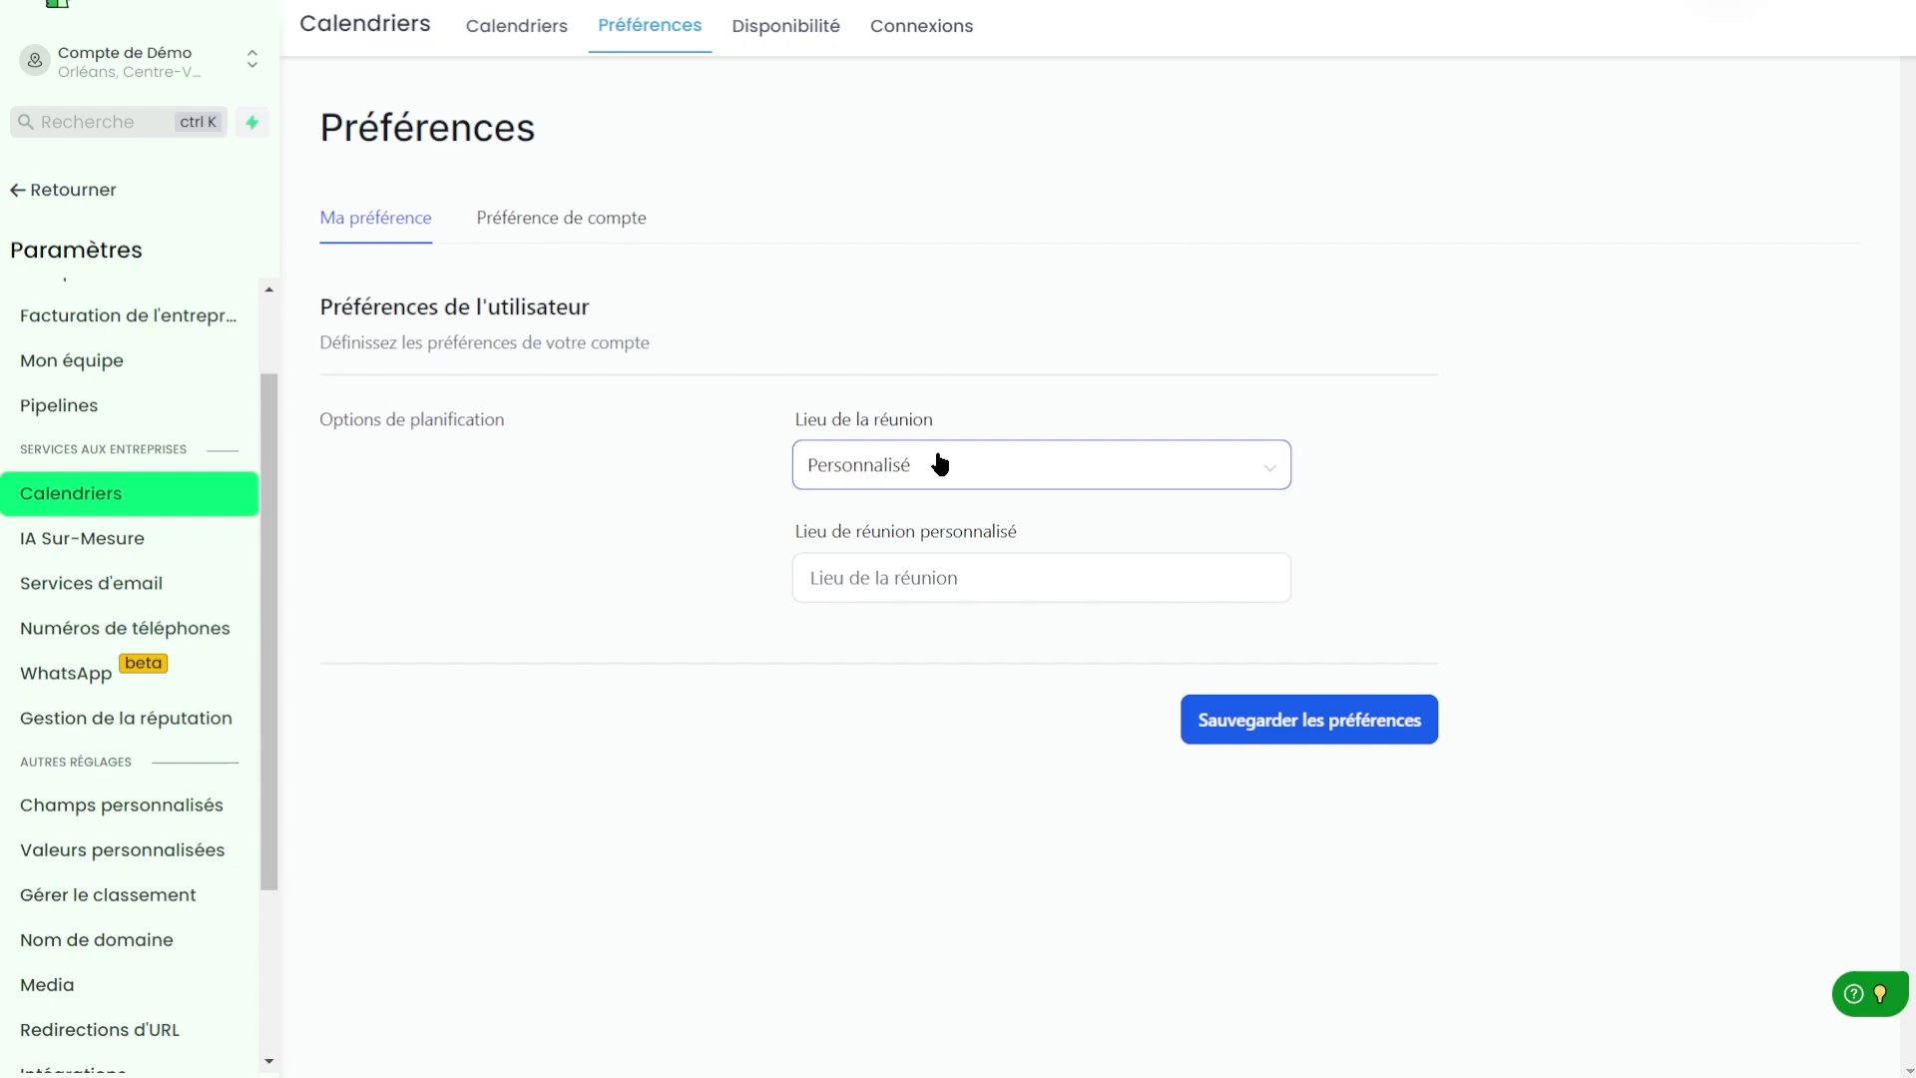
click(590, 222)
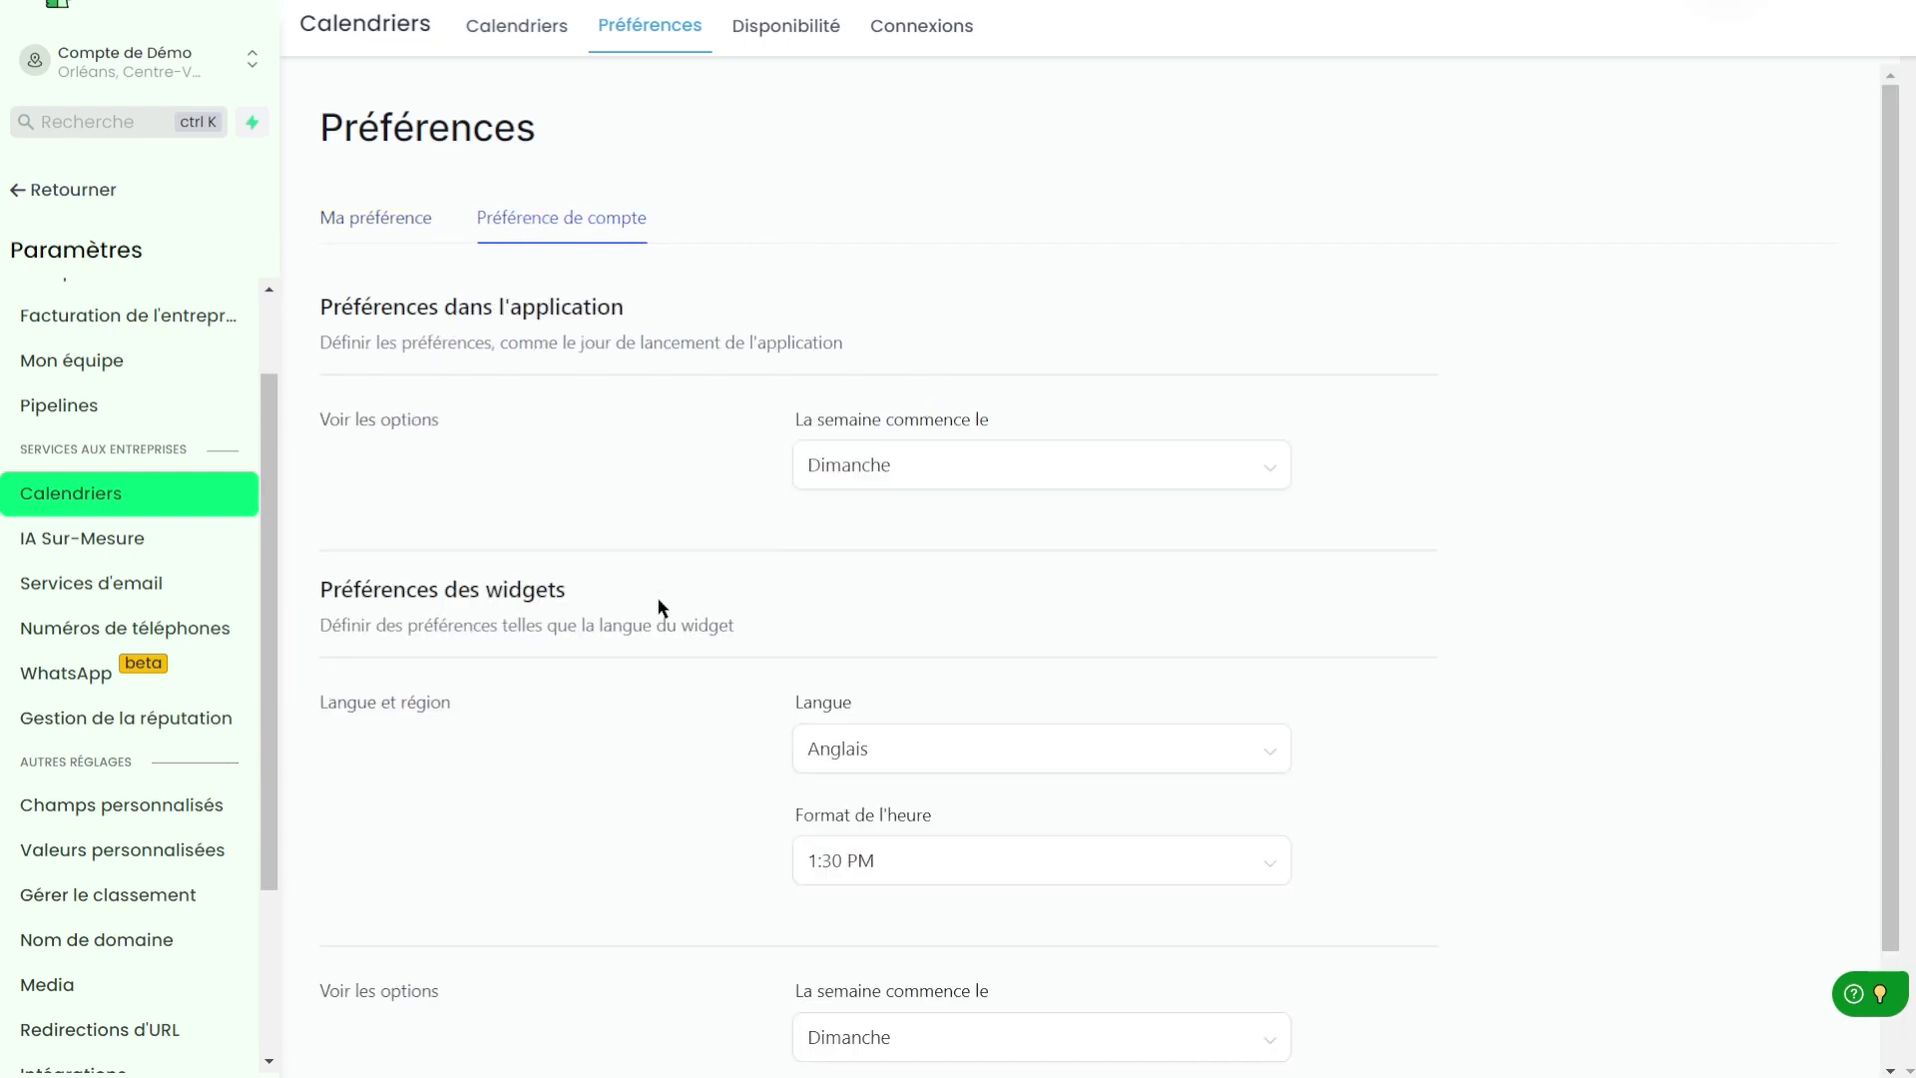
click(857, 467)
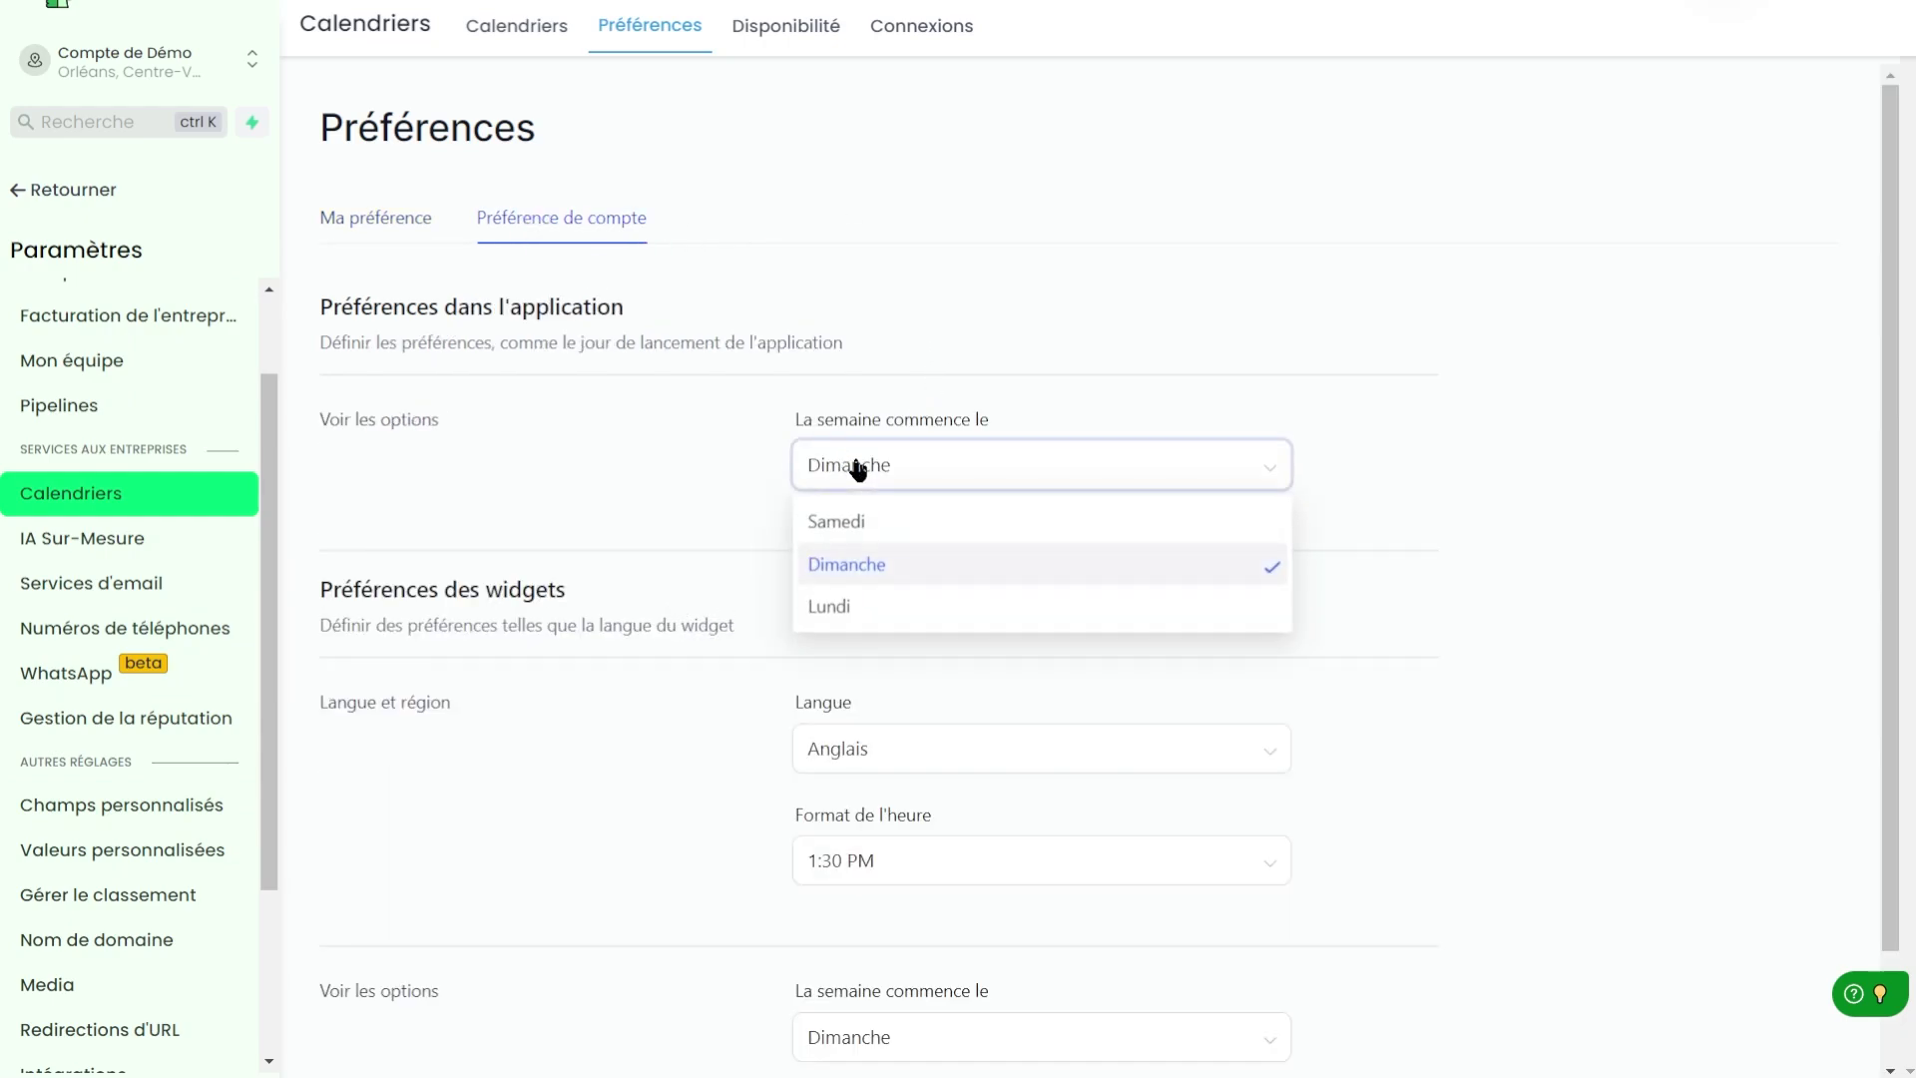
click(825, 604)
Step: Set the calendar widget language to Français and its time format to 13:30
click(903, 744)
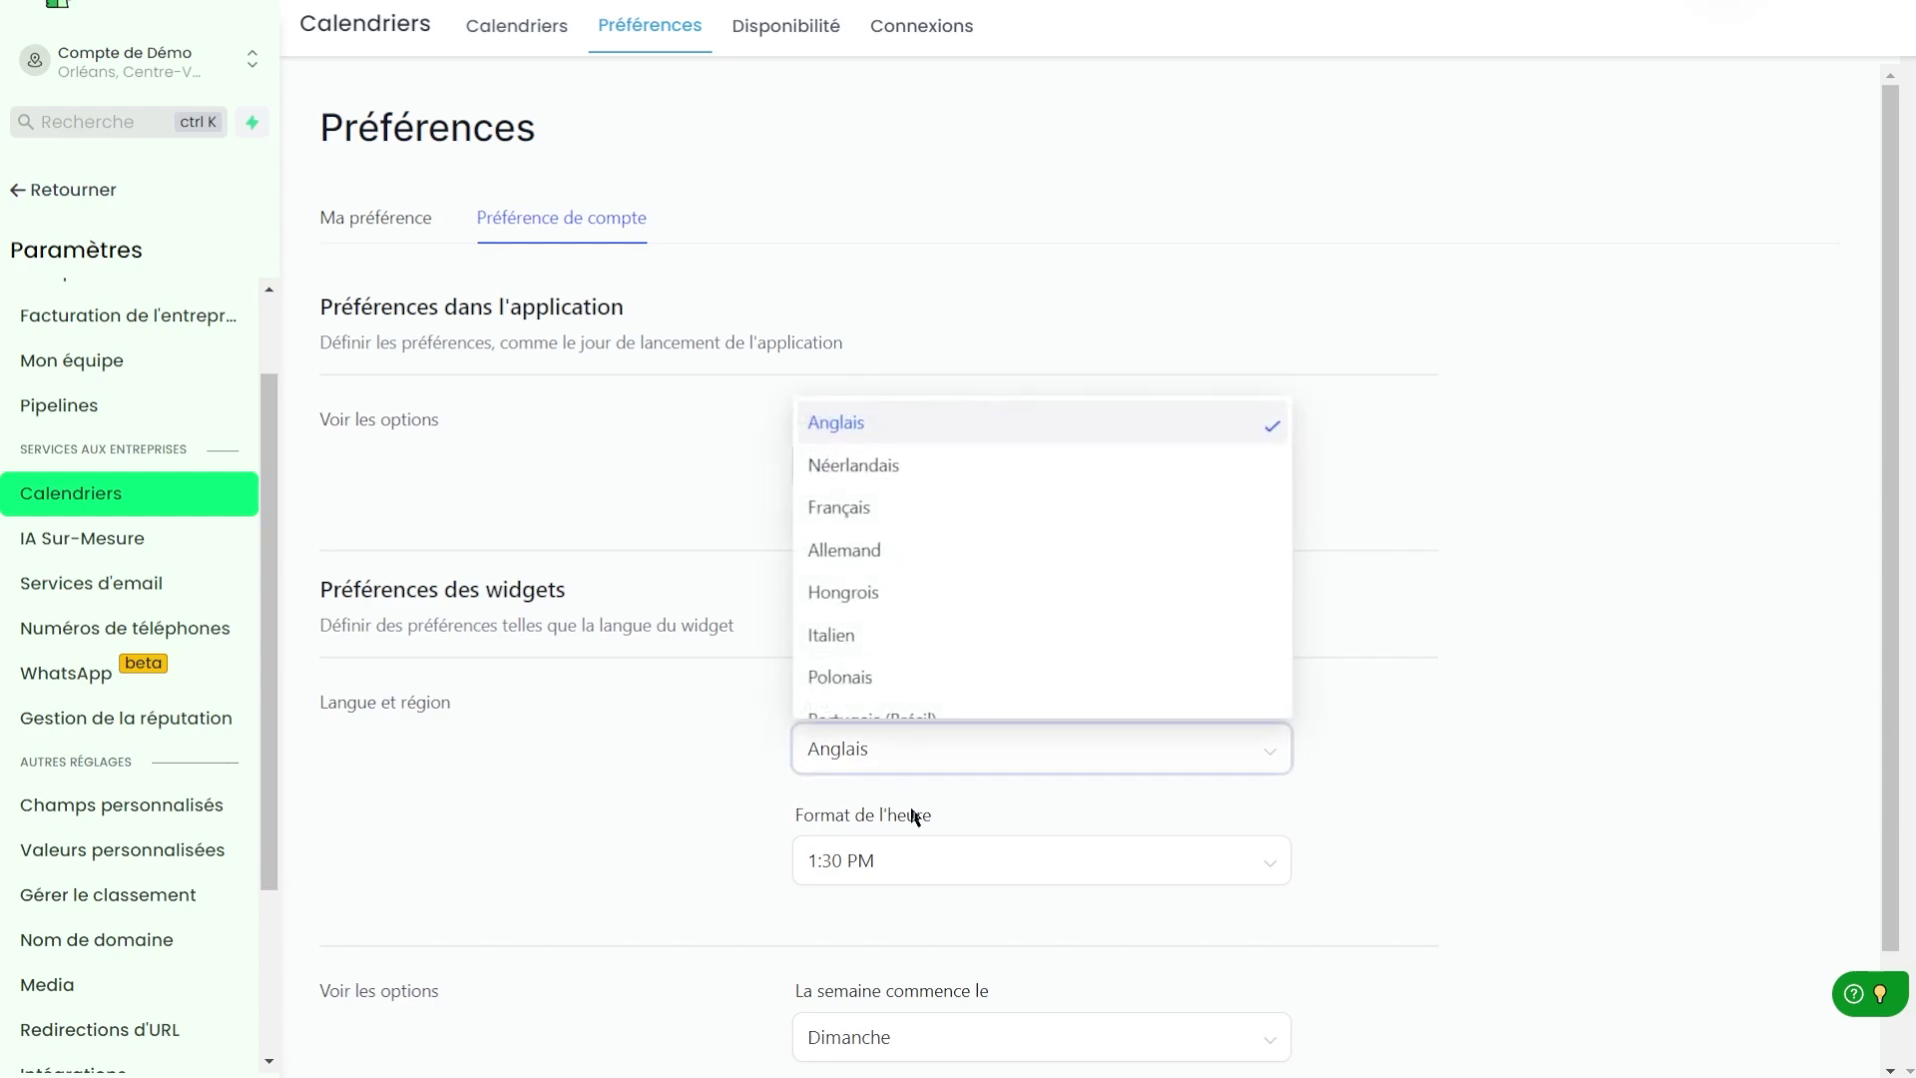
click(889, 511)
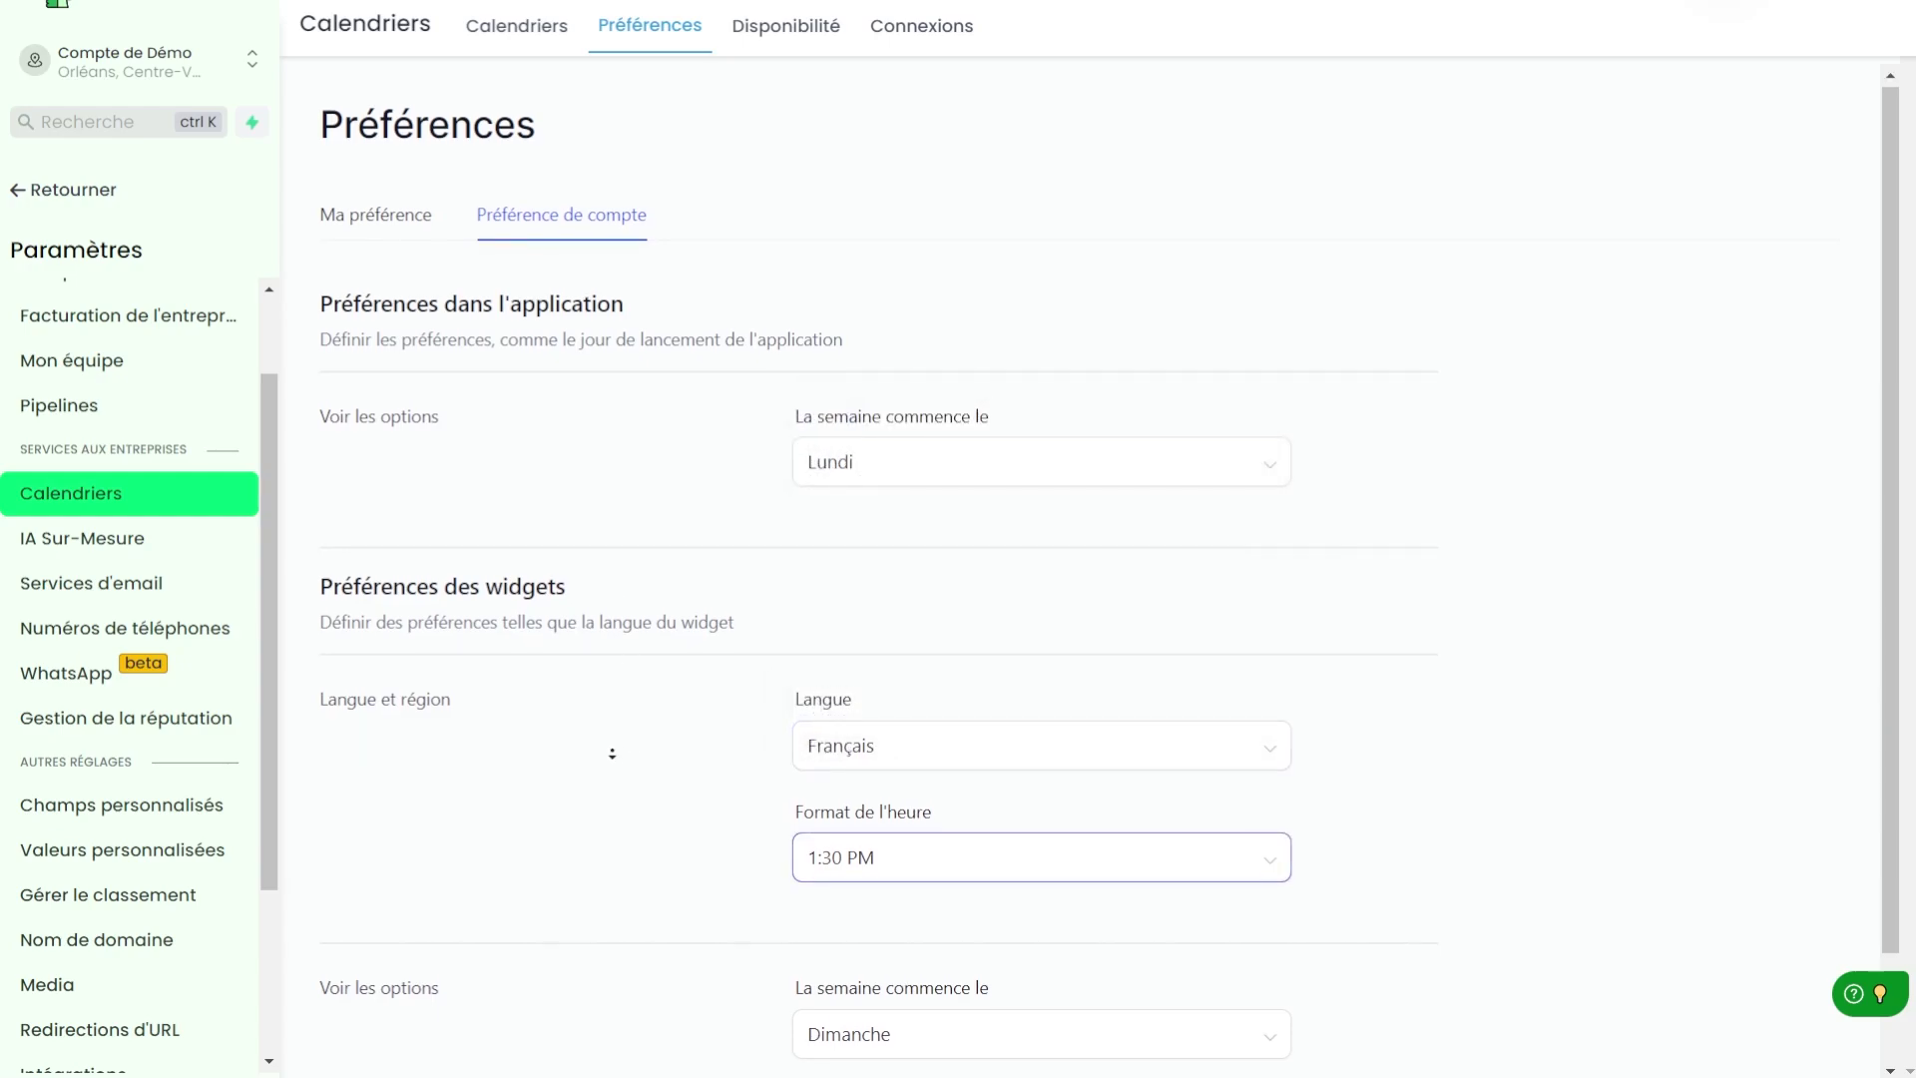
scroll(612, 769, down, 2)
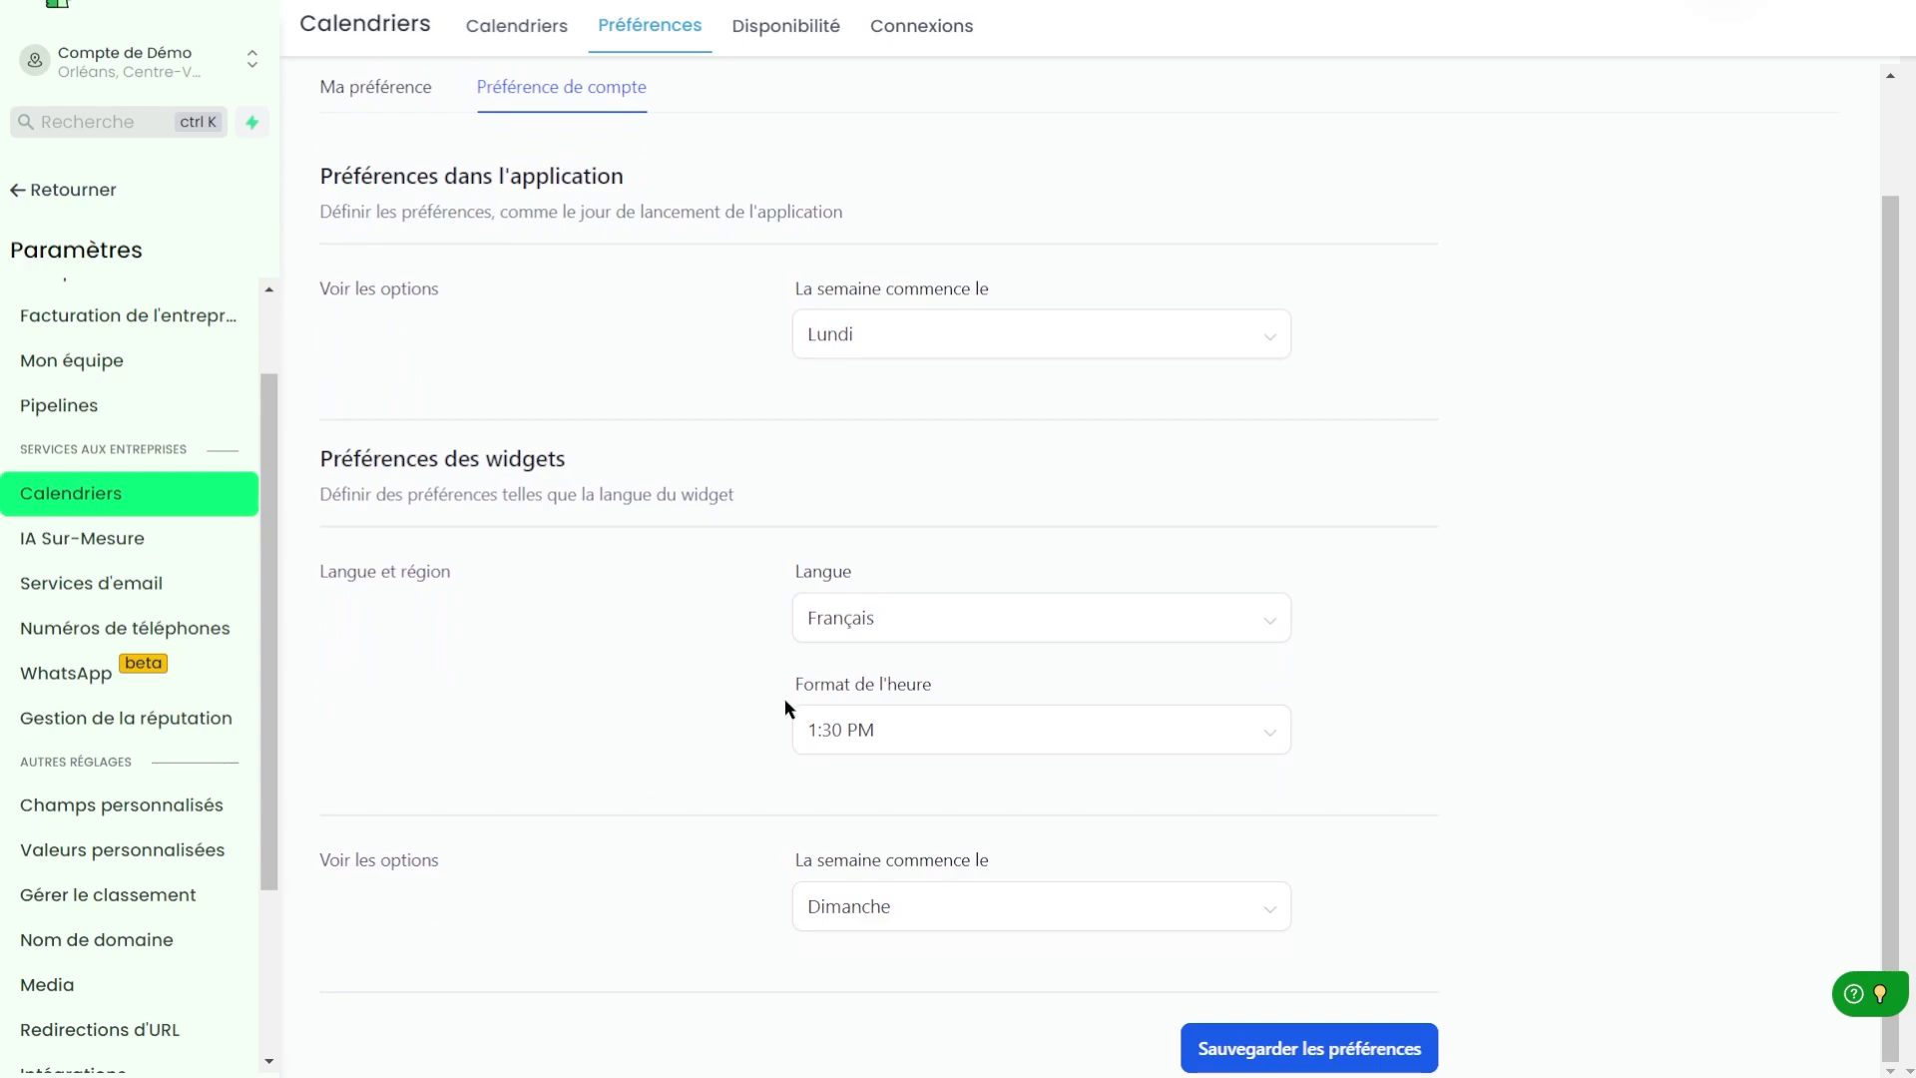
click(847, 736)
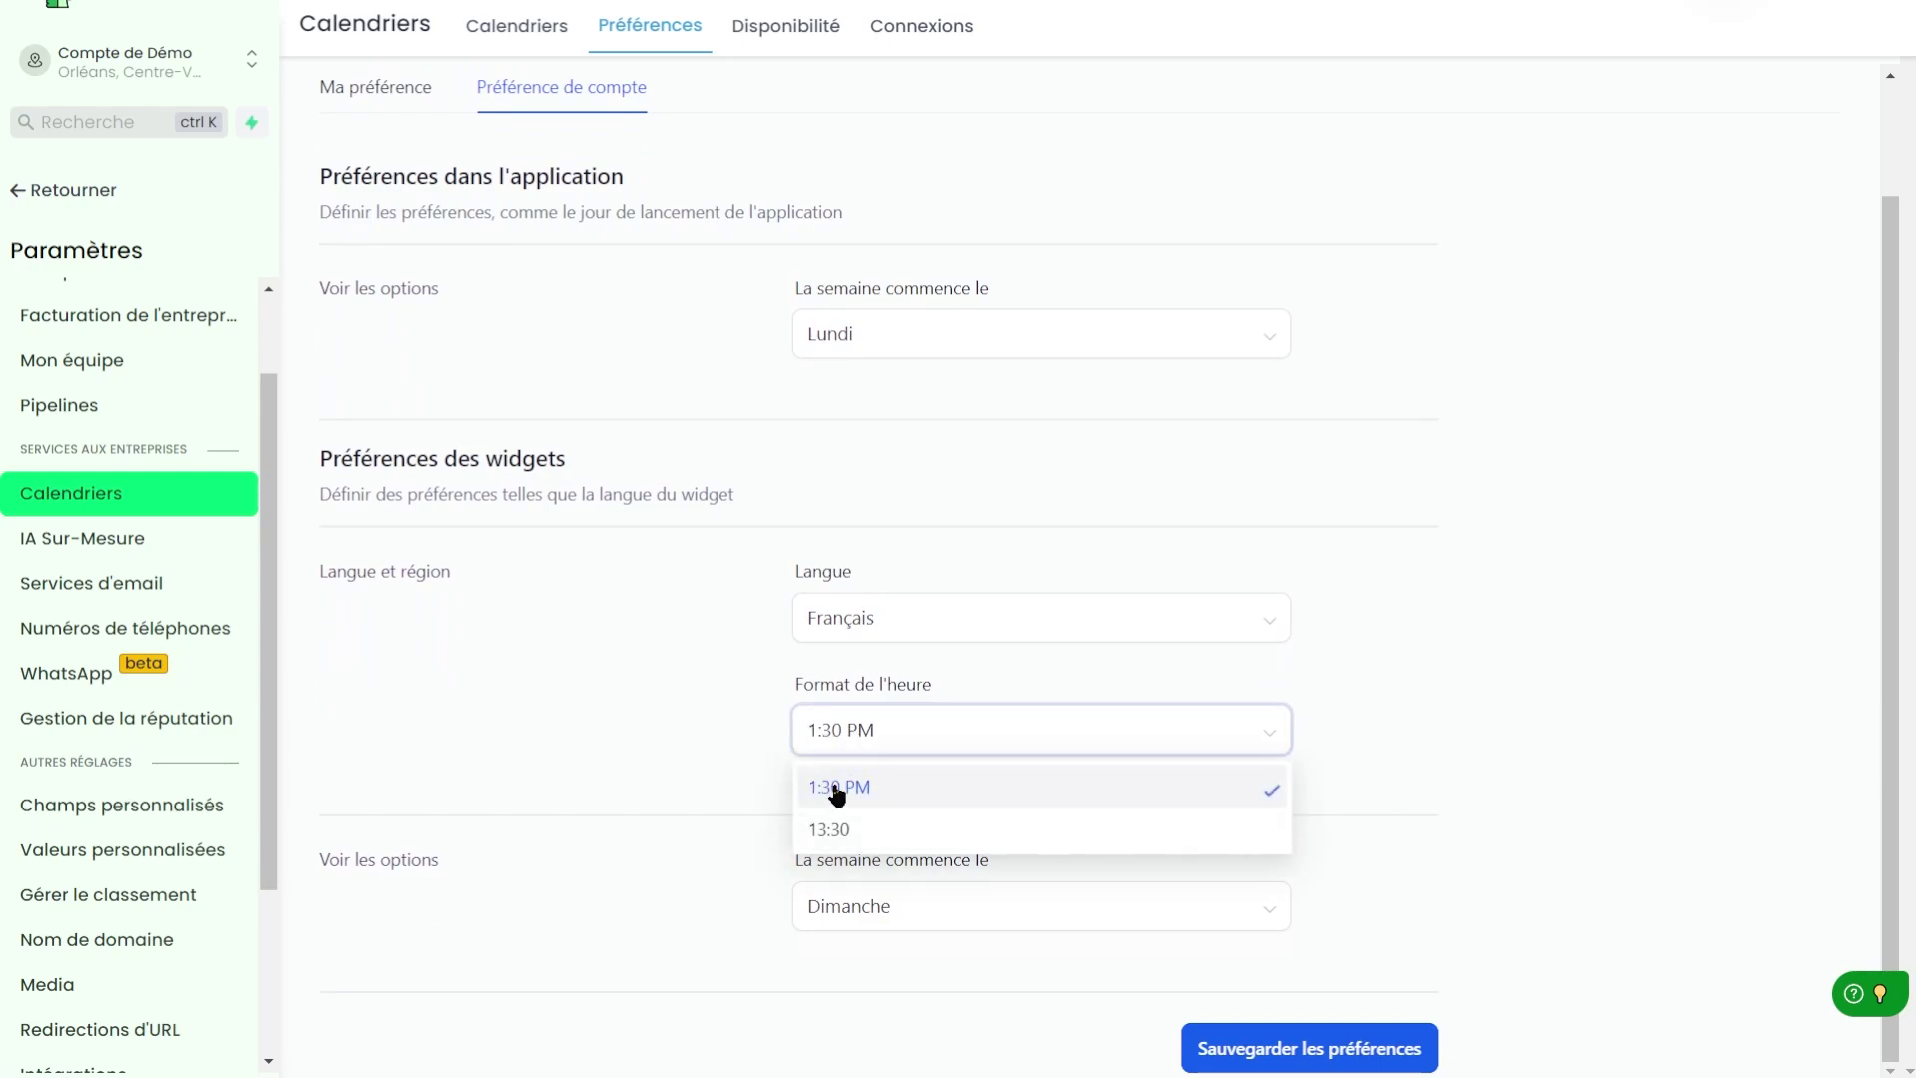
click(904, 836)
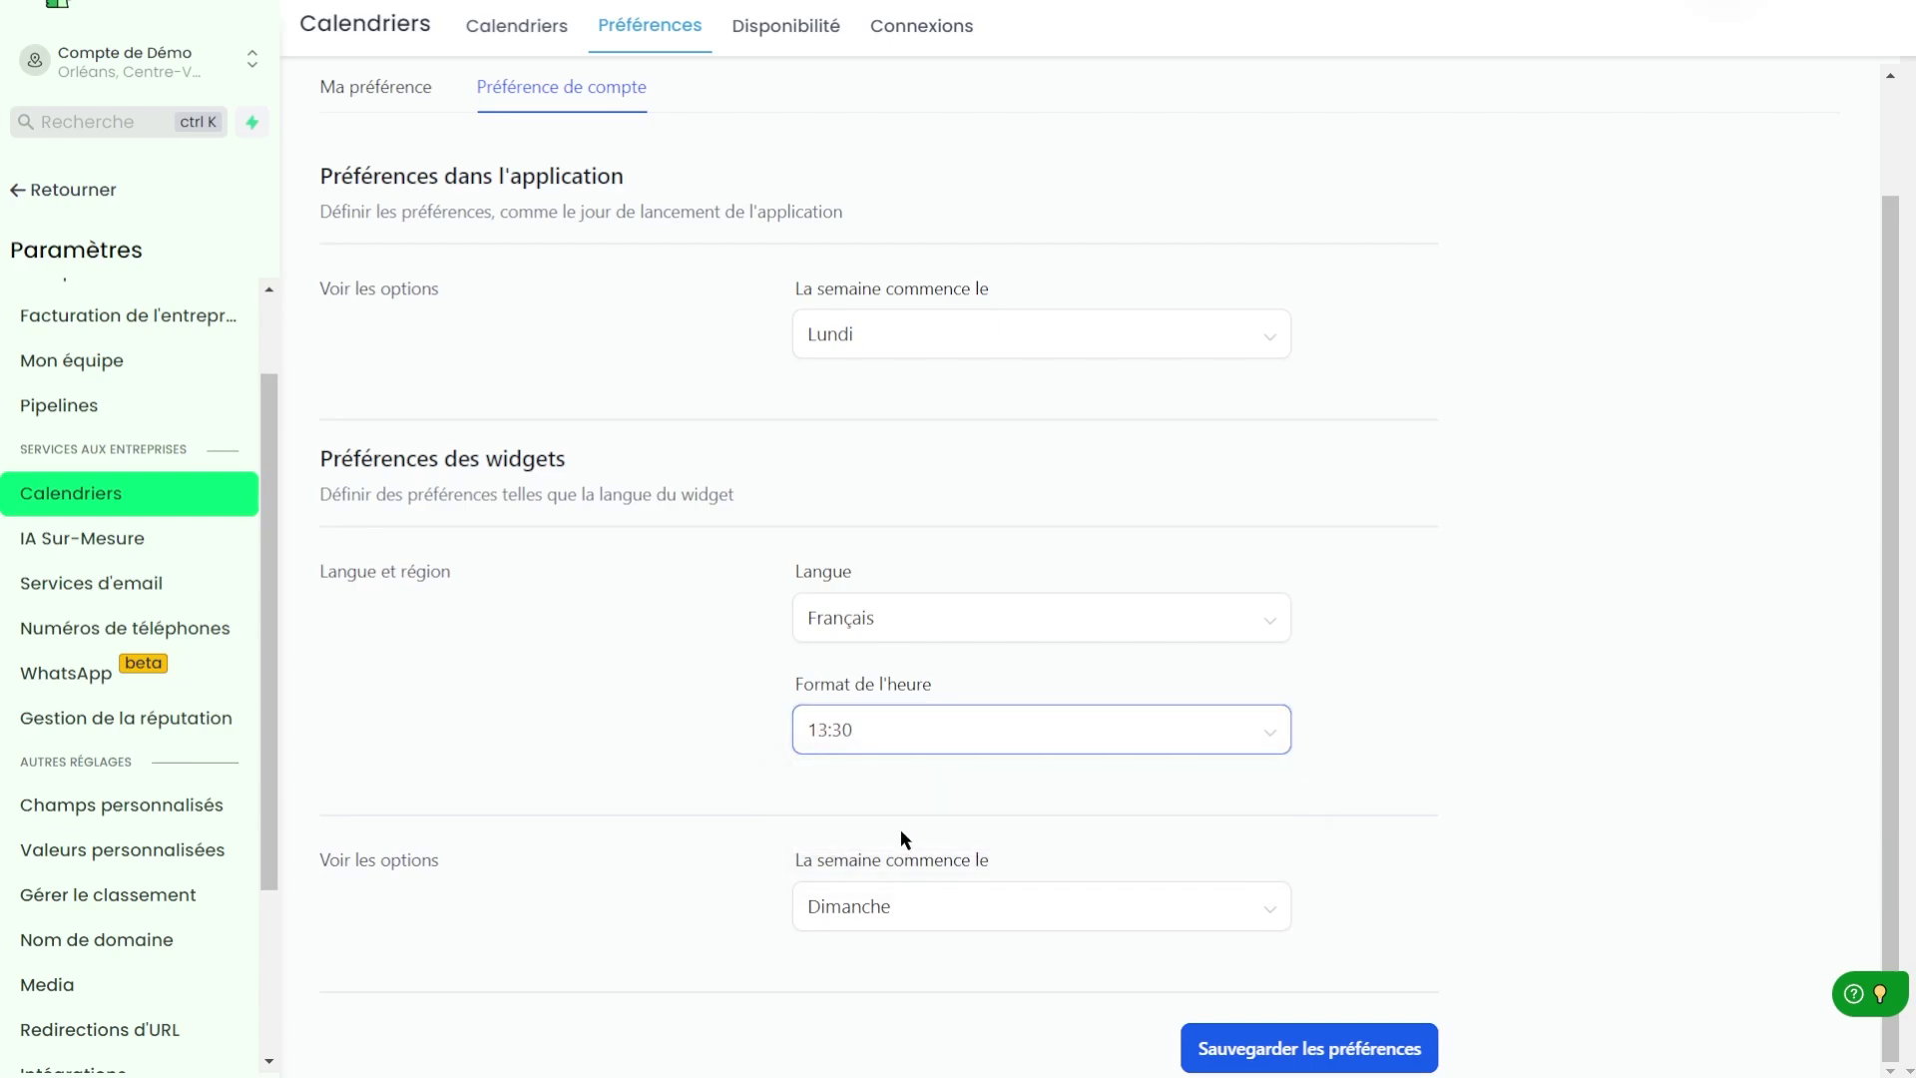
Step: Set the widget's week start day to Lundi and save the account preferences
click(911, 891)
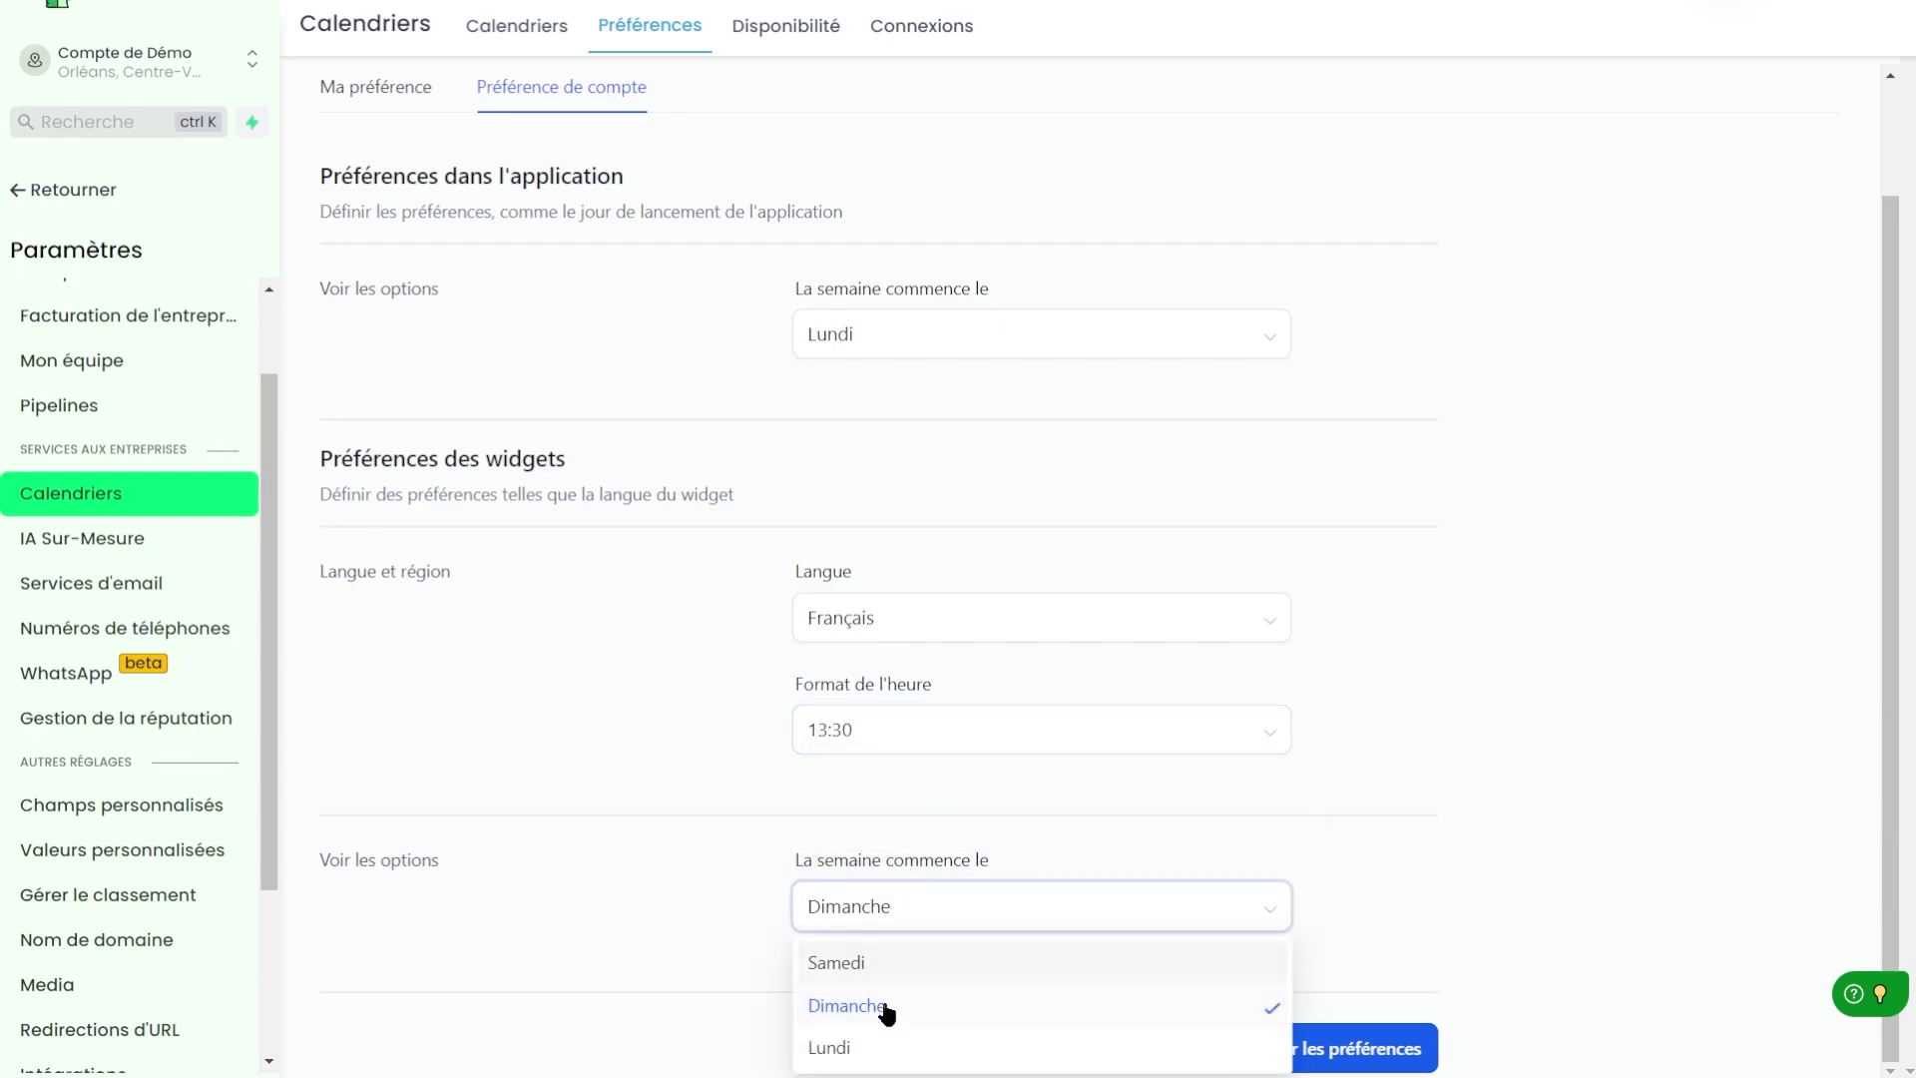
click(836, 1043)
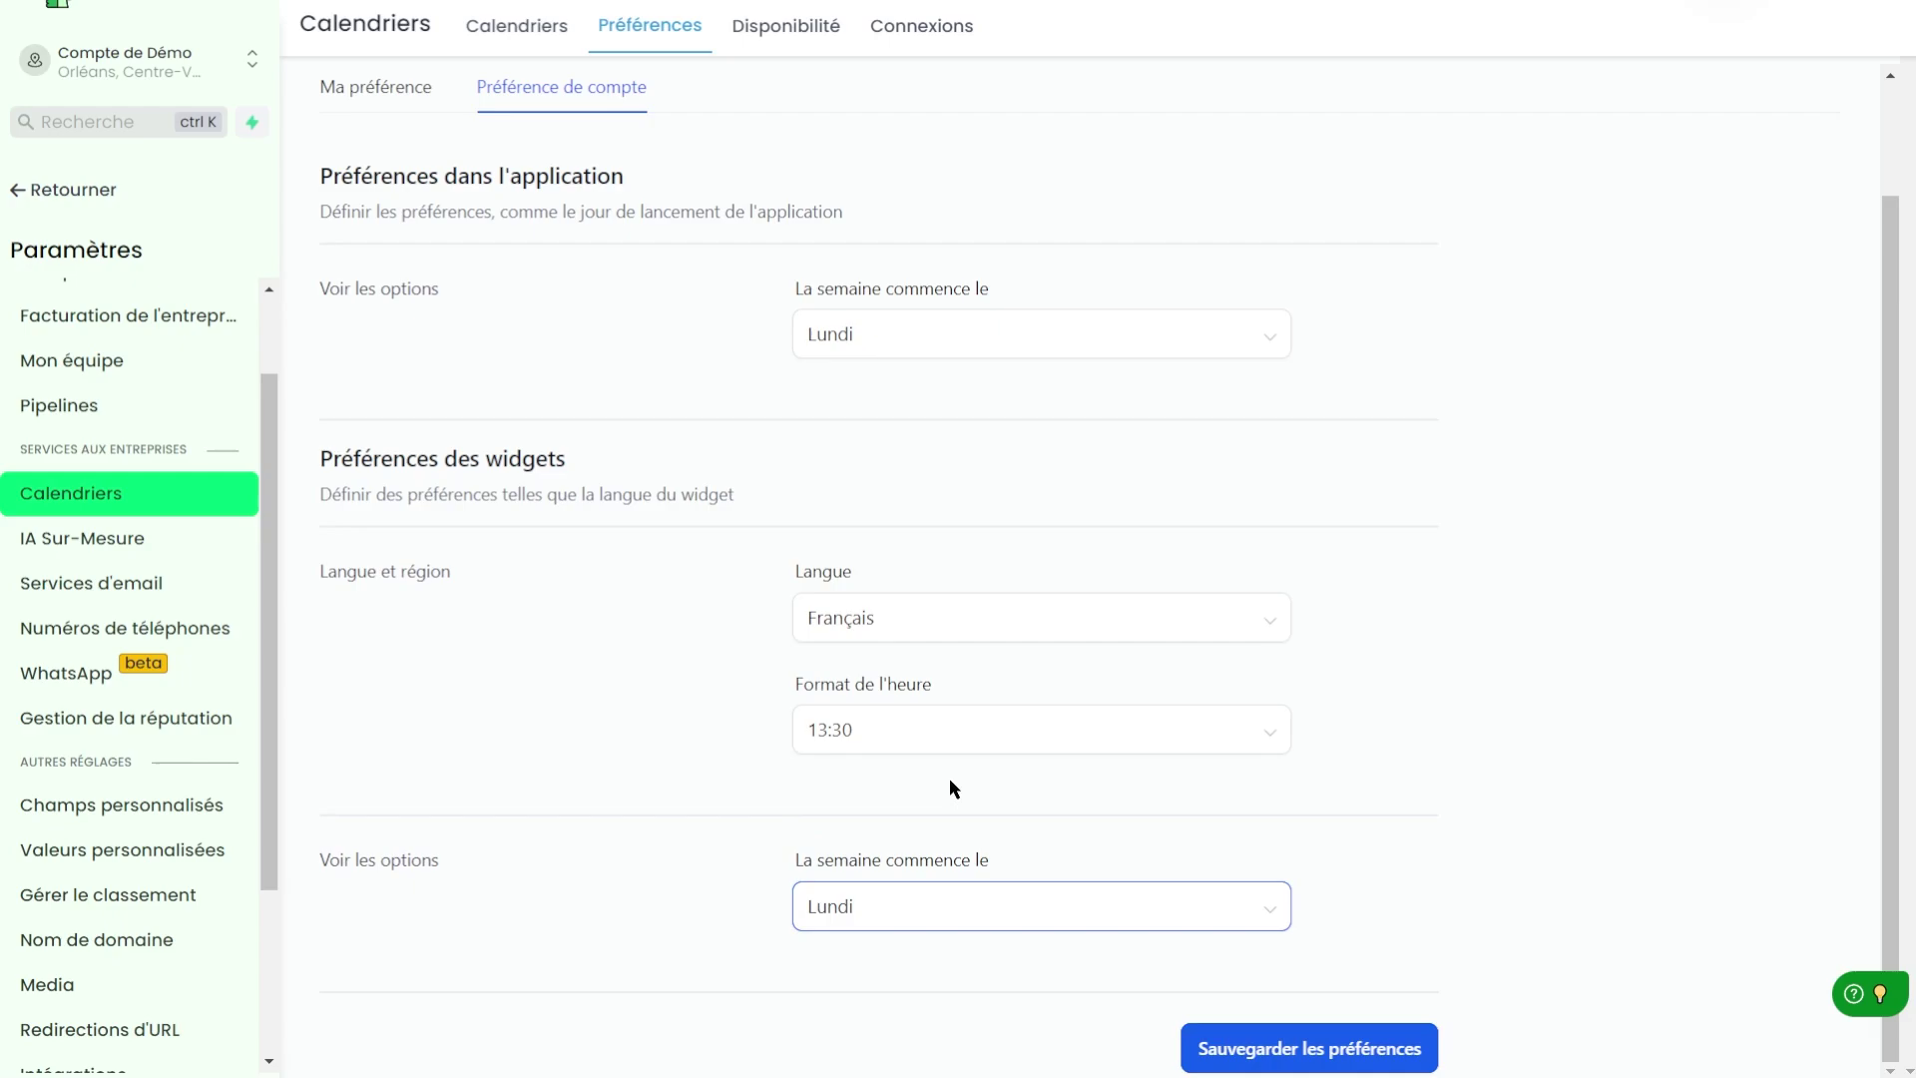
click(1318, 1054)
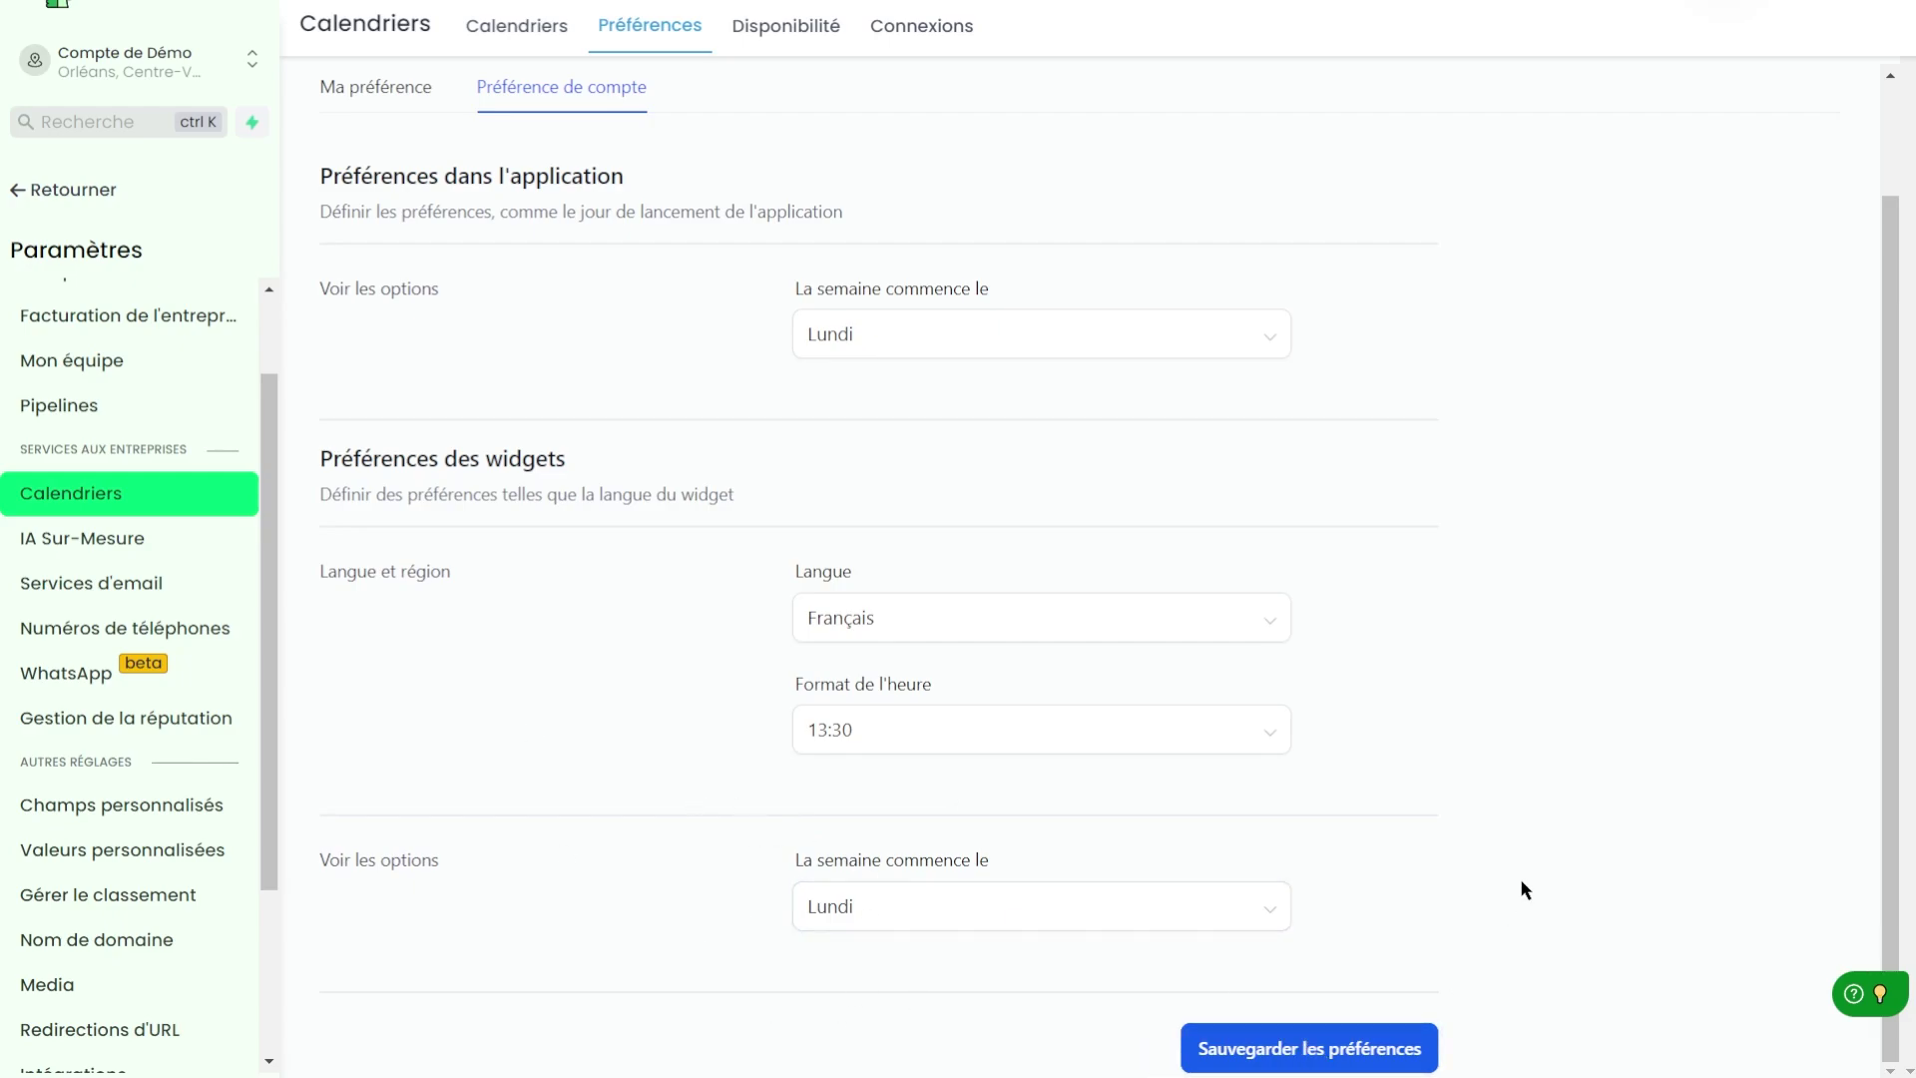